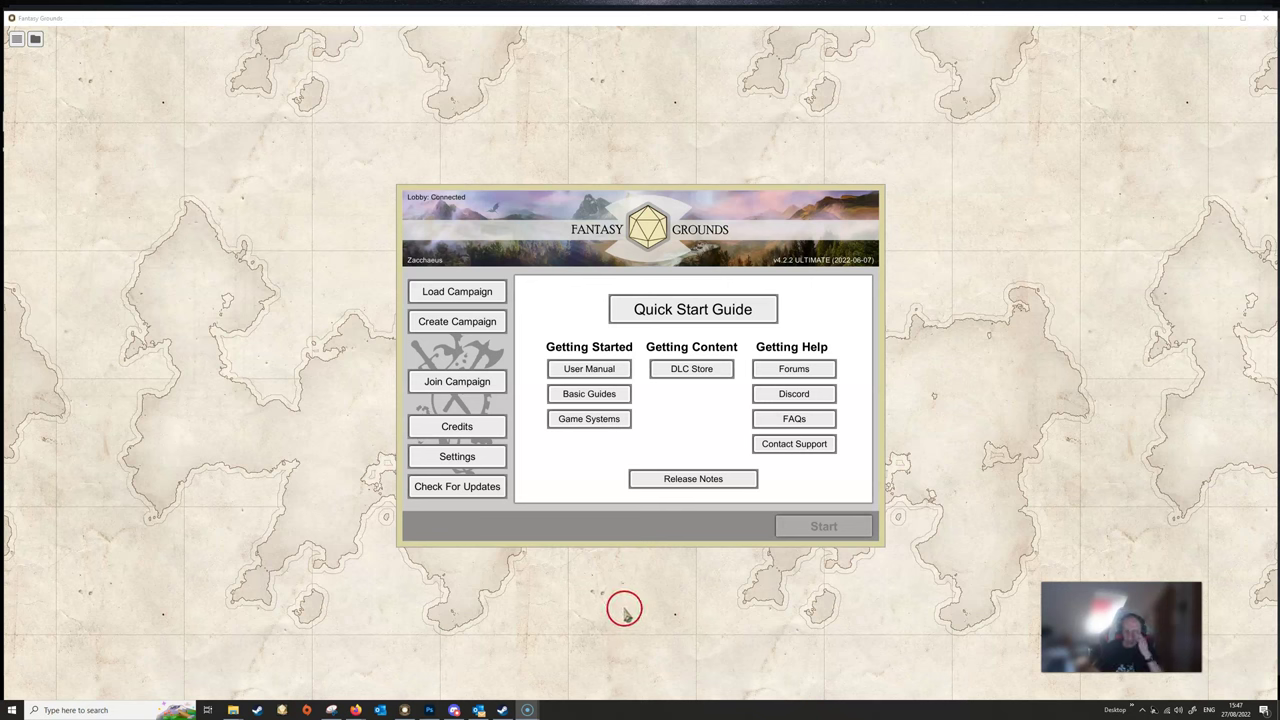
Step: Load the Dev-5e-Video Campaign and open its Story list near the chat window
left_click(449, 296)
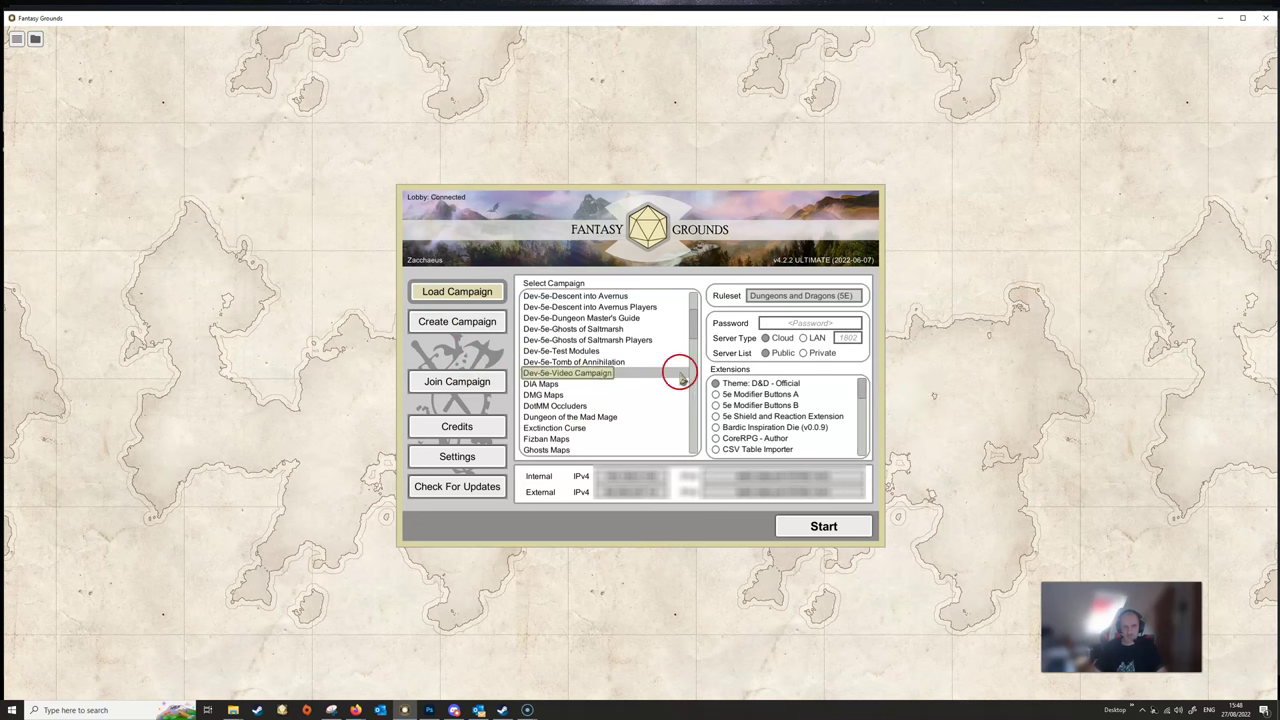
left_click(821, 535)
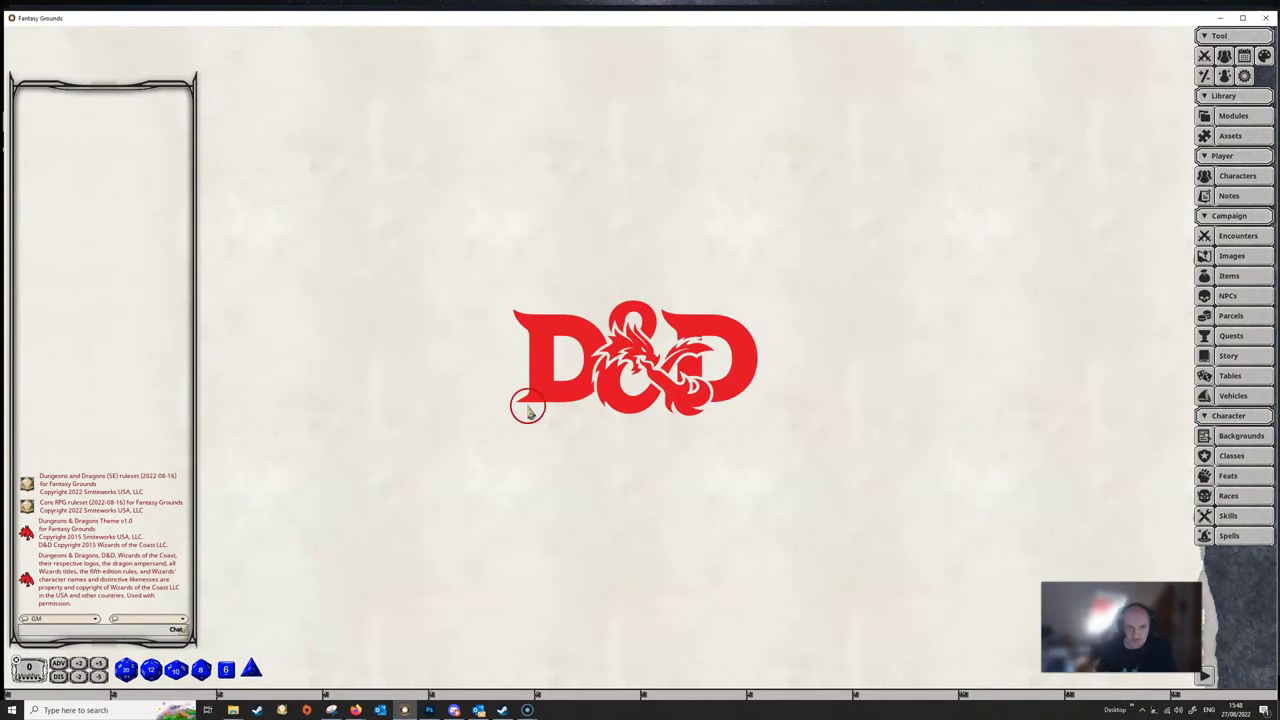
left_click(1228, 356)
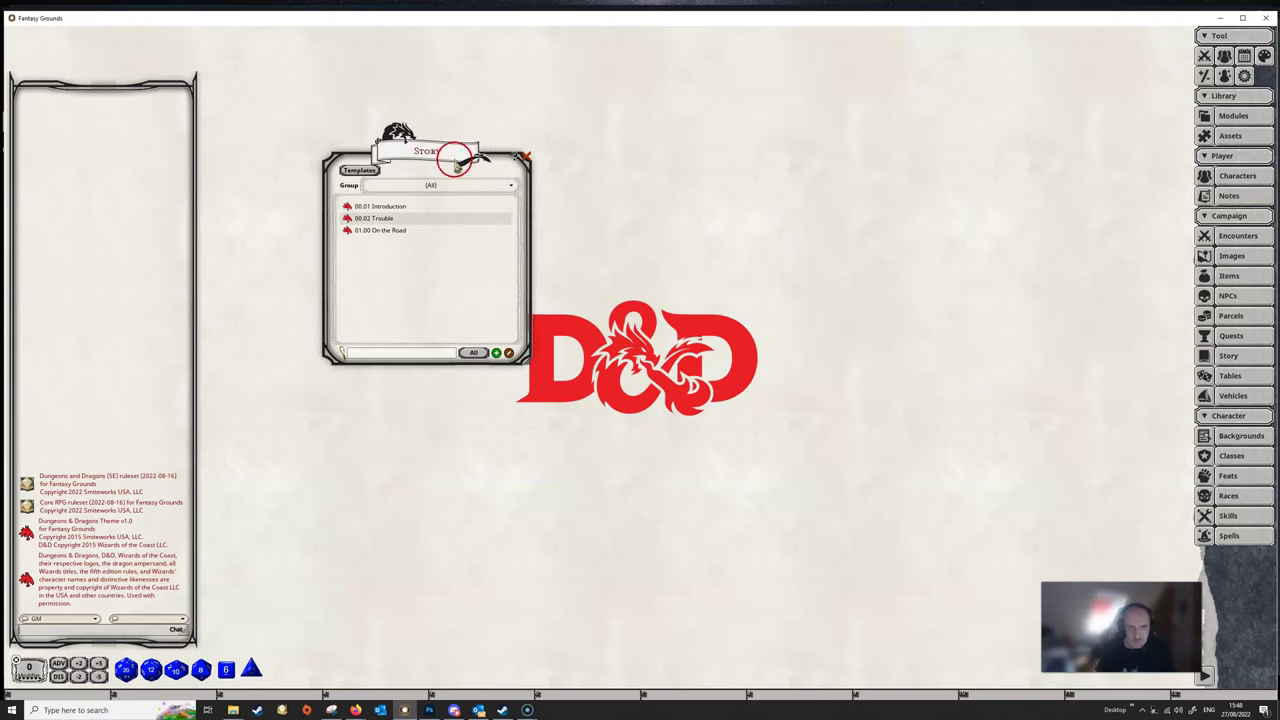
mouse_move(447, 153)
left_mouse_down()
mouse_move(411, 155)
mouse_move(364, 133)
left_mouse_up()
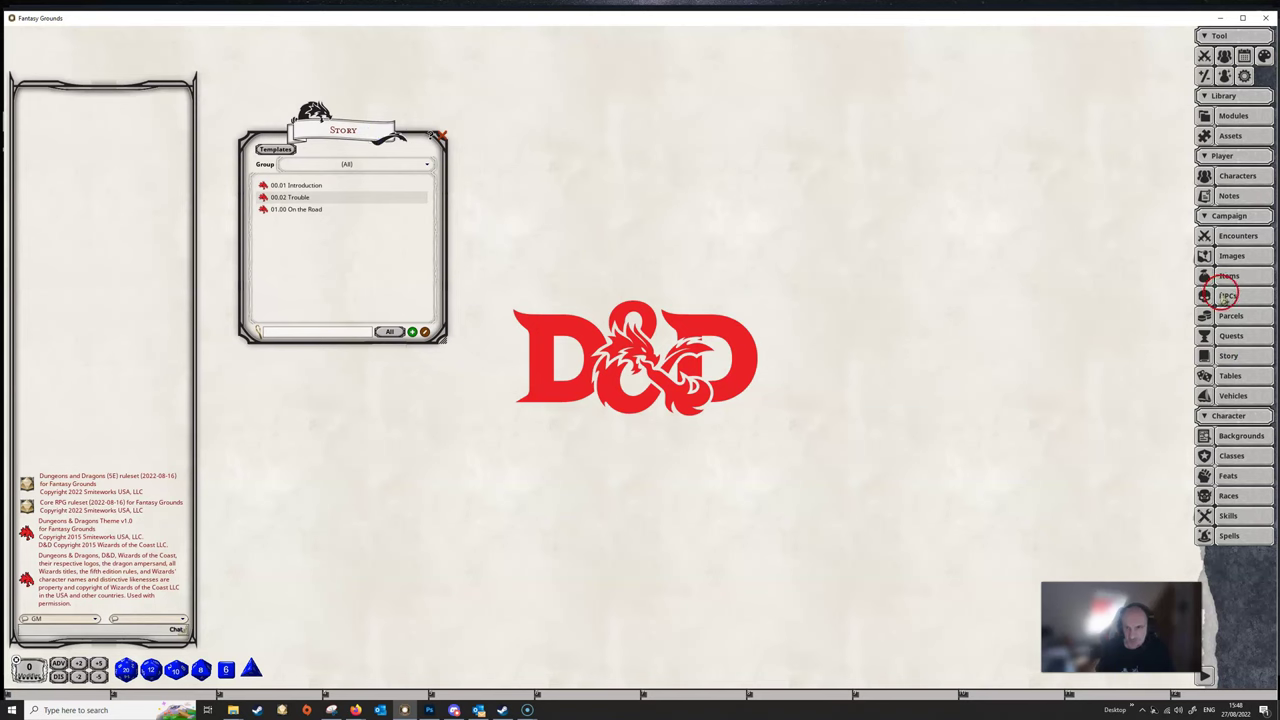
Step: Open the NPCs list filtered to the uncategorized group, and place the Parcels list beside it
left_click(1225, 295)
left_click_drag(486, 243, 557, 127)
left_click(575, 165)
left_click(520, 190)
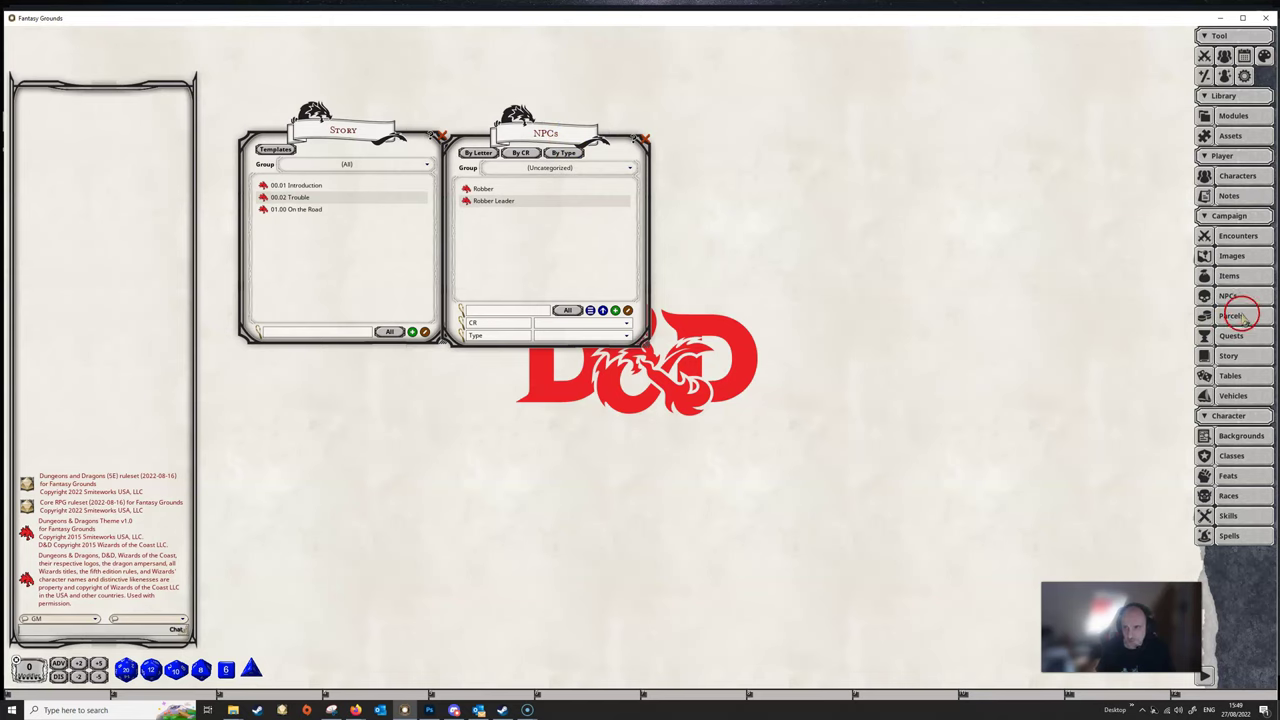
left_click(1202, 315)
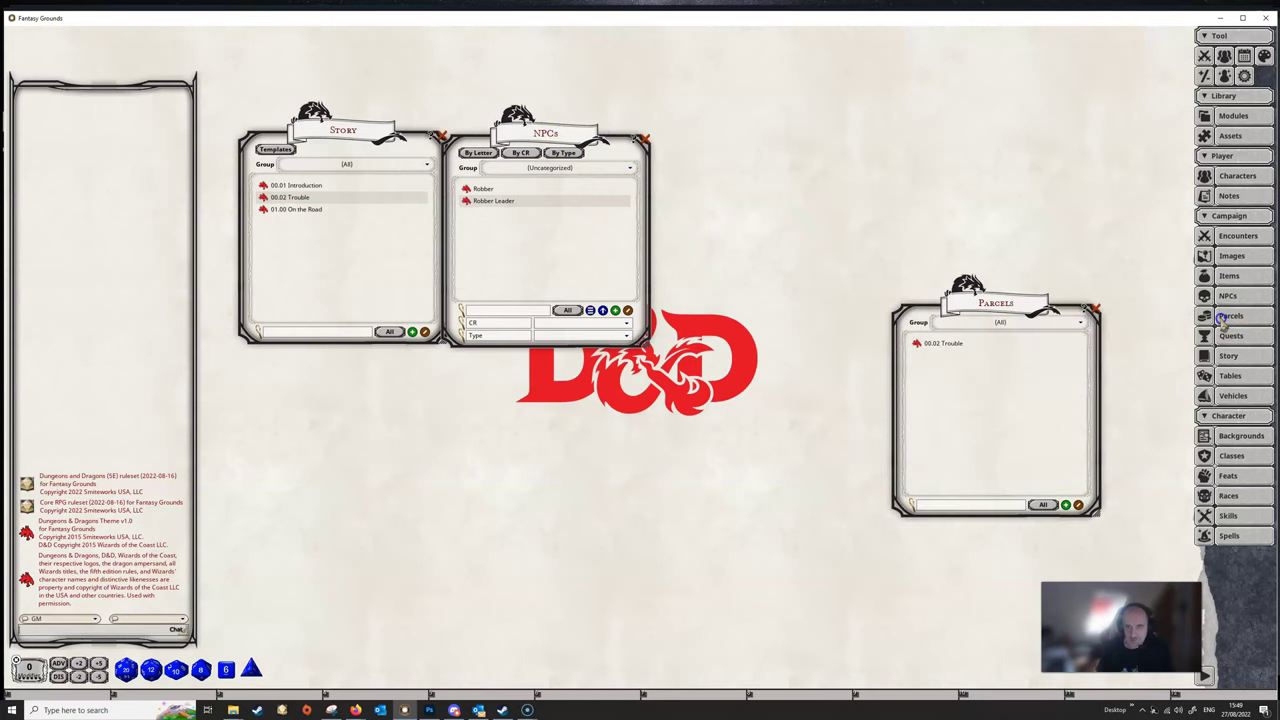
left_click_drag(1006, 309, 780, 136)
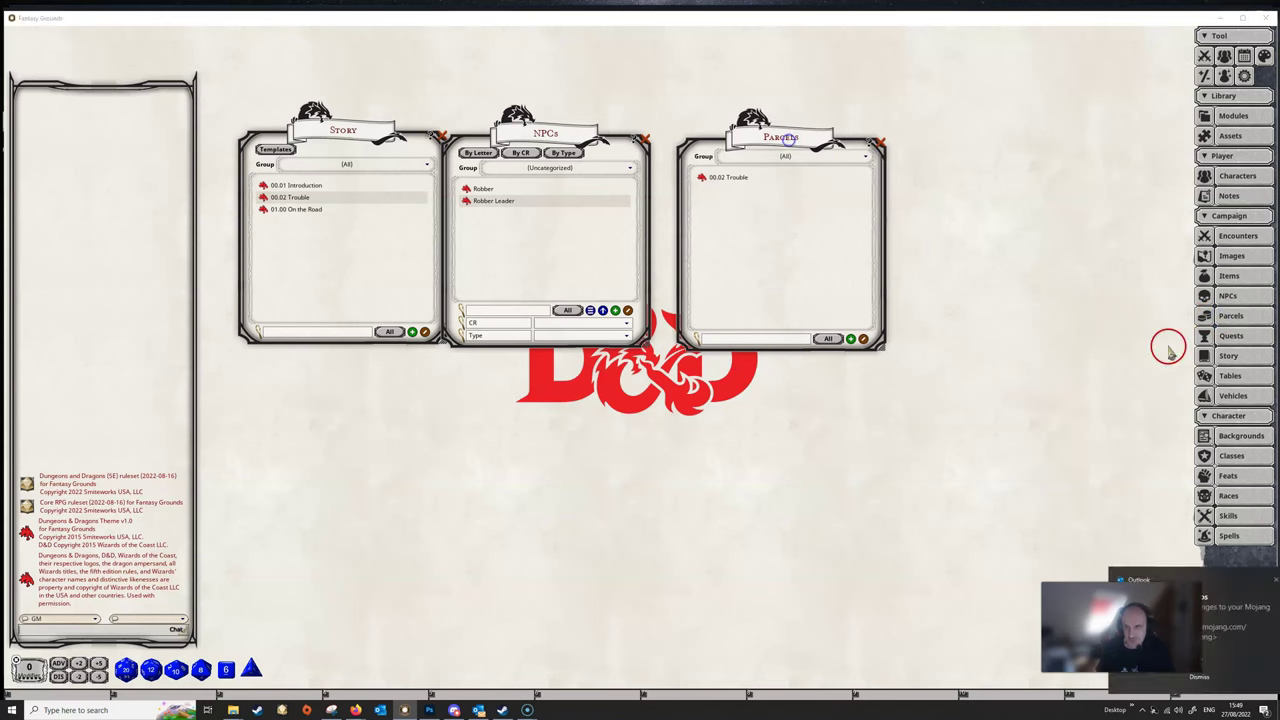
Step: Open the Tables list, show only the uncategorized tables, and place it below the Story list
left_click(1230, 375)
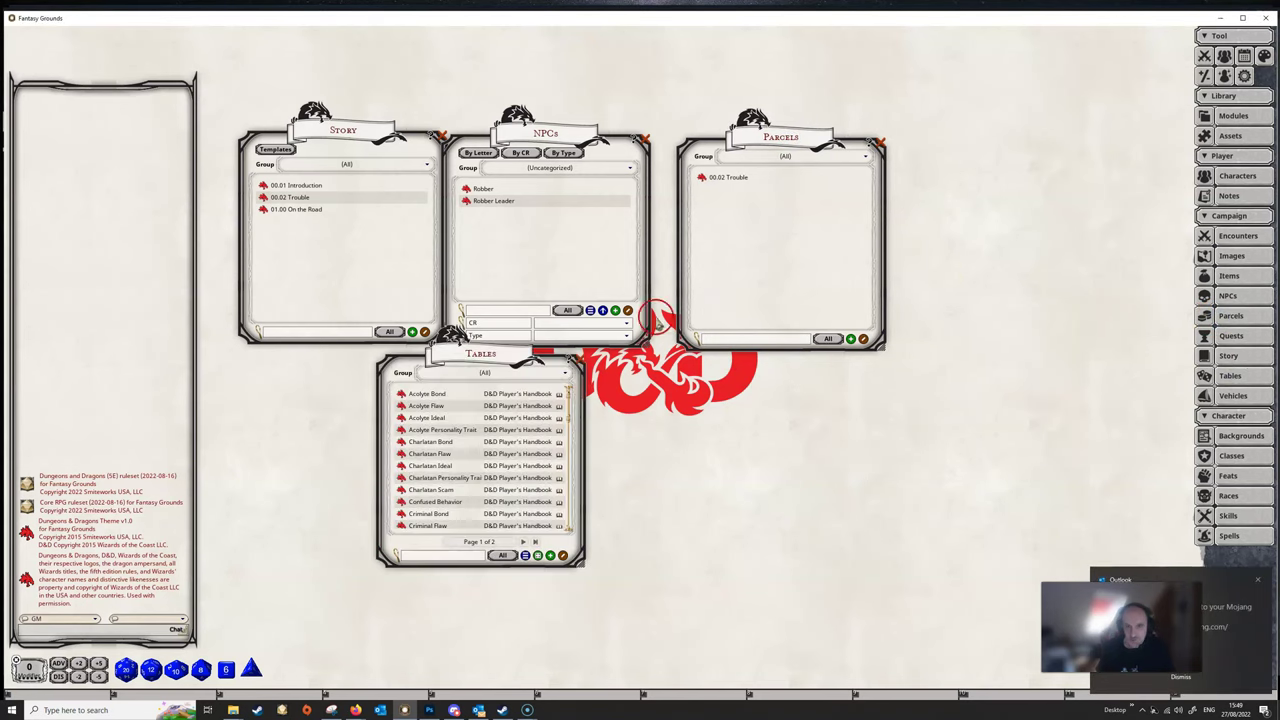
left_click(503, 374)
left_click(455, 385)
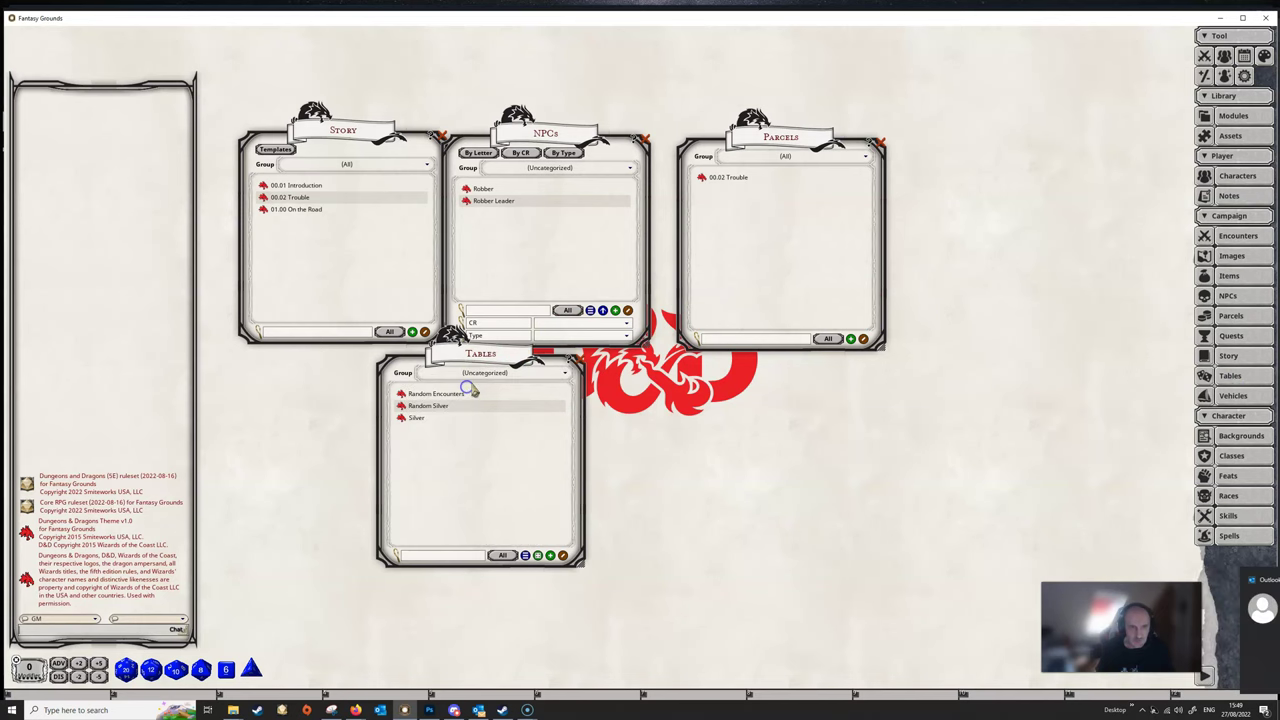
left_click_drag(480, 354, 325, 374)
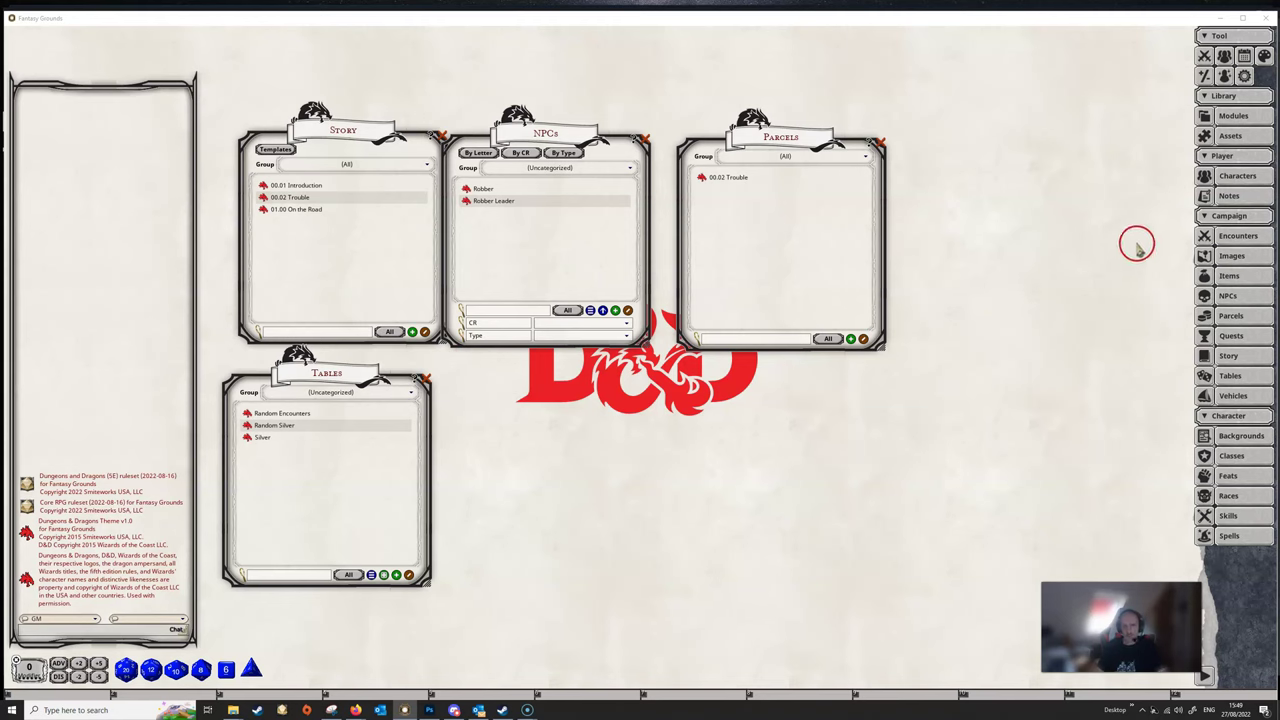
Step: Open the campaign's reference manual builder and review the Blackfoot and The Dog and Duck pages
left_click(1233, 116)
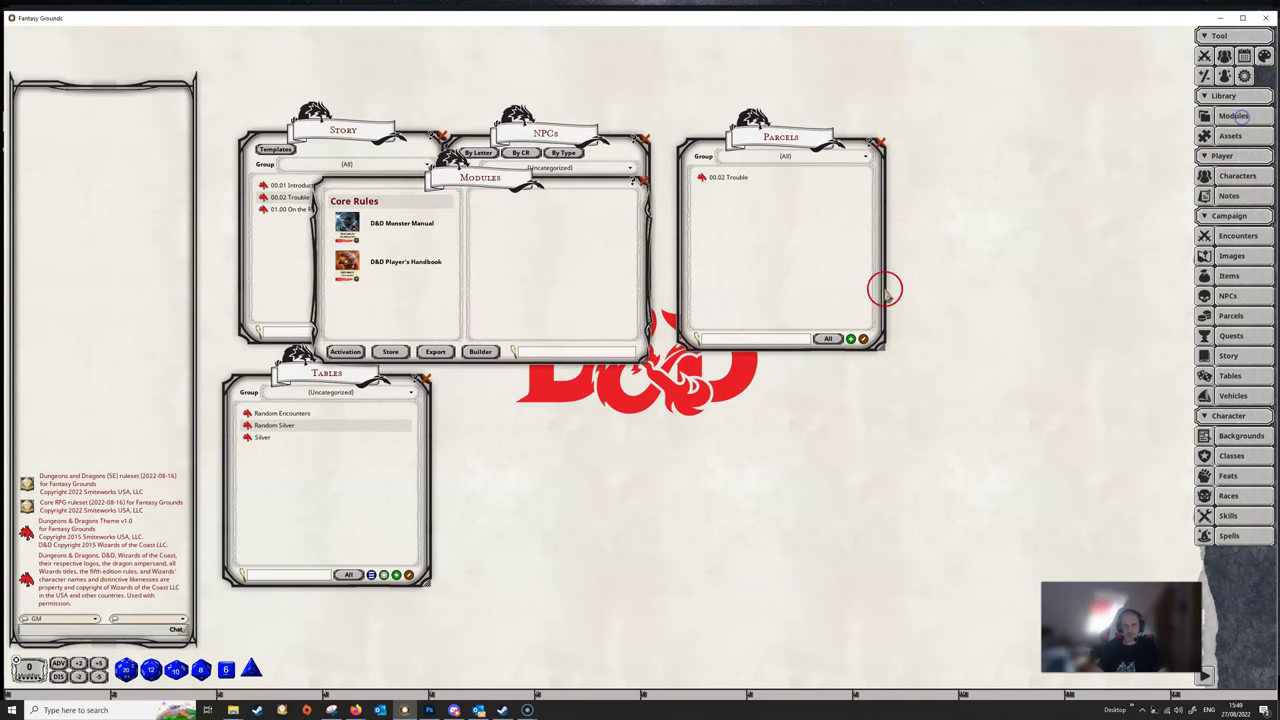
left_click(480, 351)
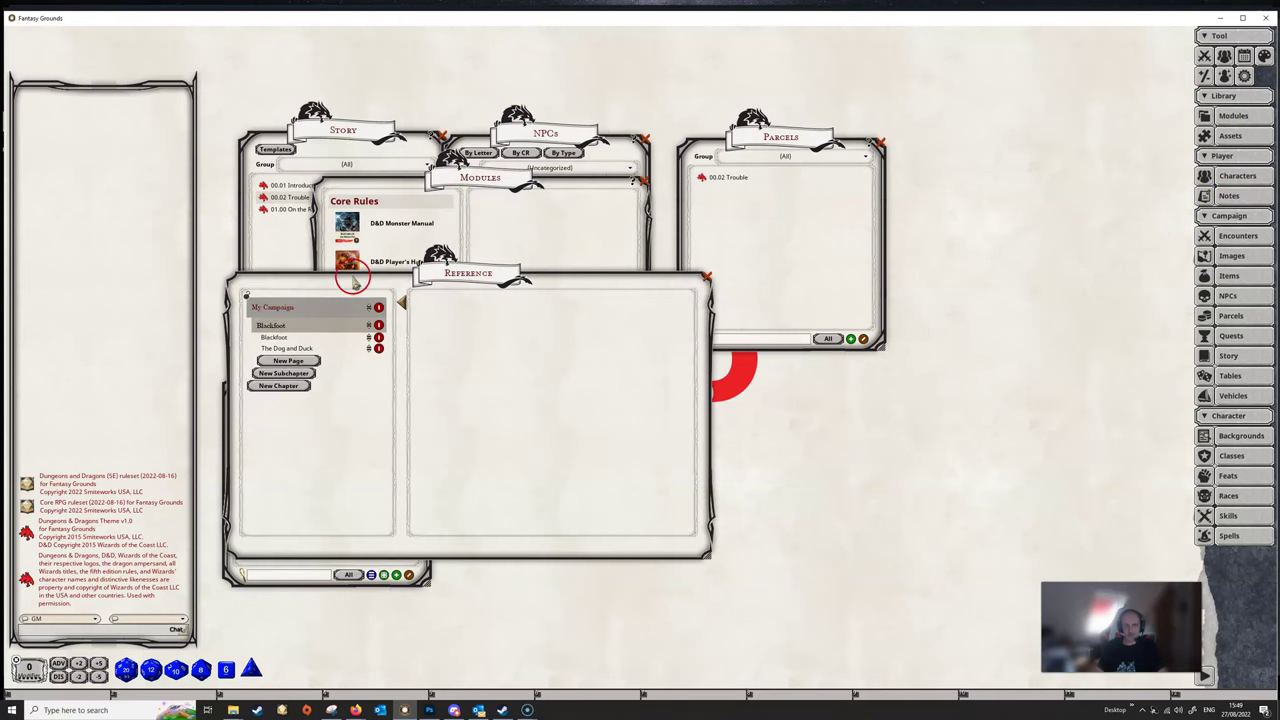
left_click(278, 337)
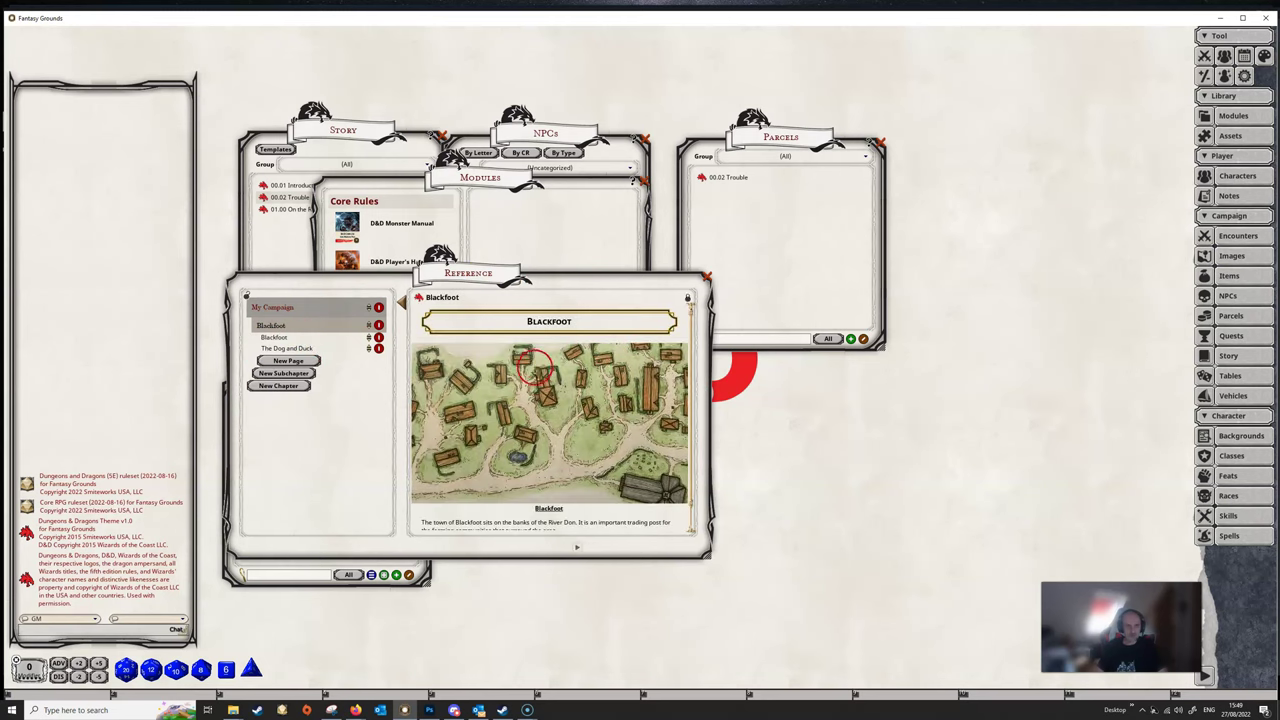
scroll(520, 400, "down", 2)
scroll(470, 455, "up", 2)
left_click(293, 348)
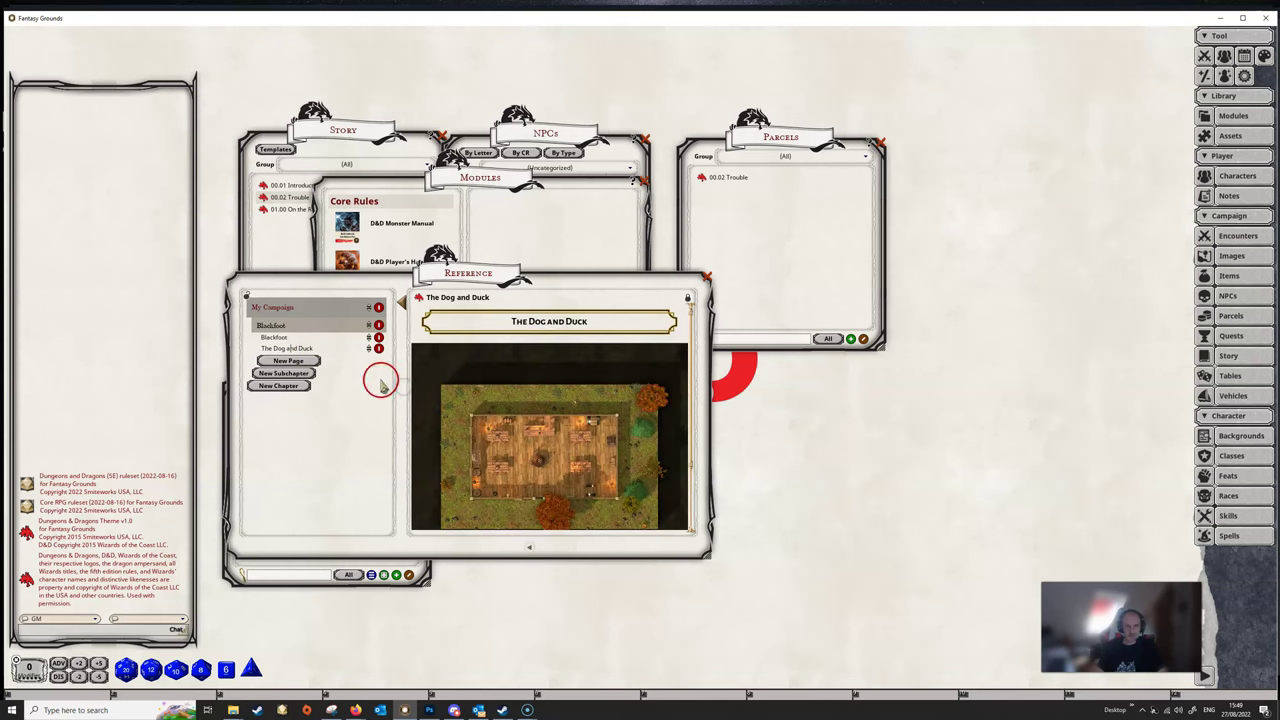
scroll(481, 435, "down", 2)
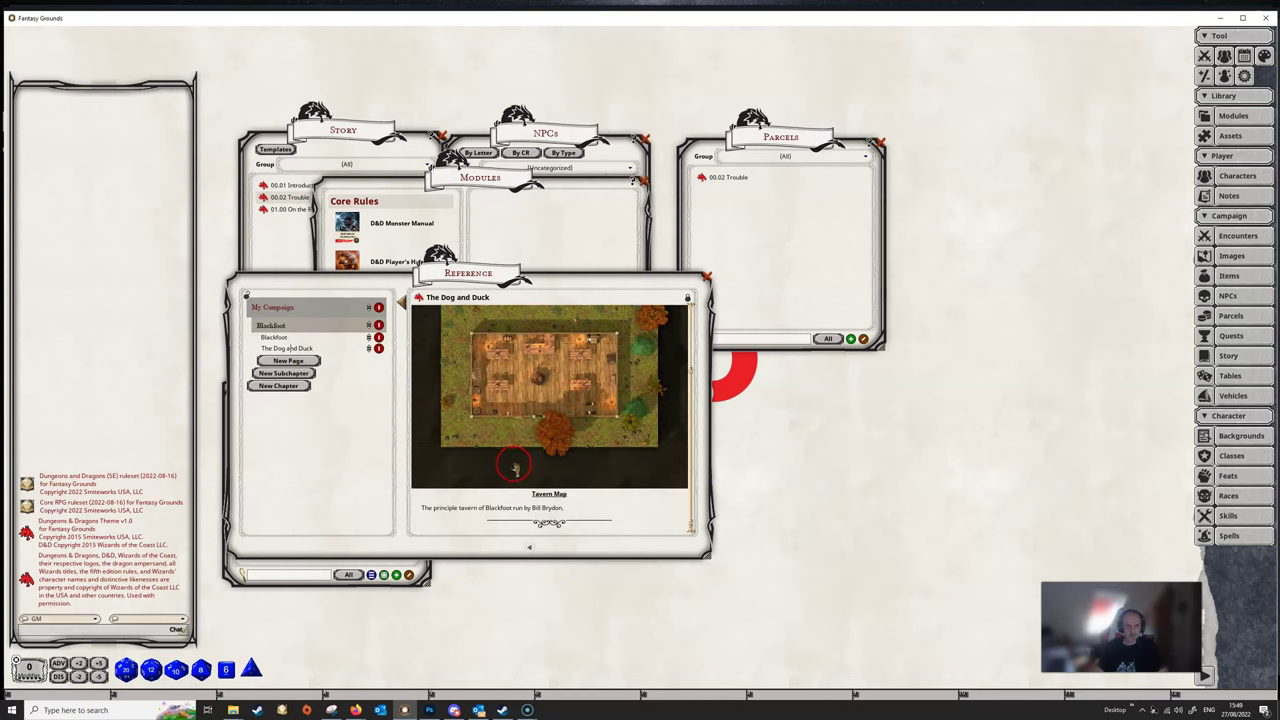
Step: Close every open window except the Story list, and open the 00.01 Introduction entry beside it
left_click(706, 277)
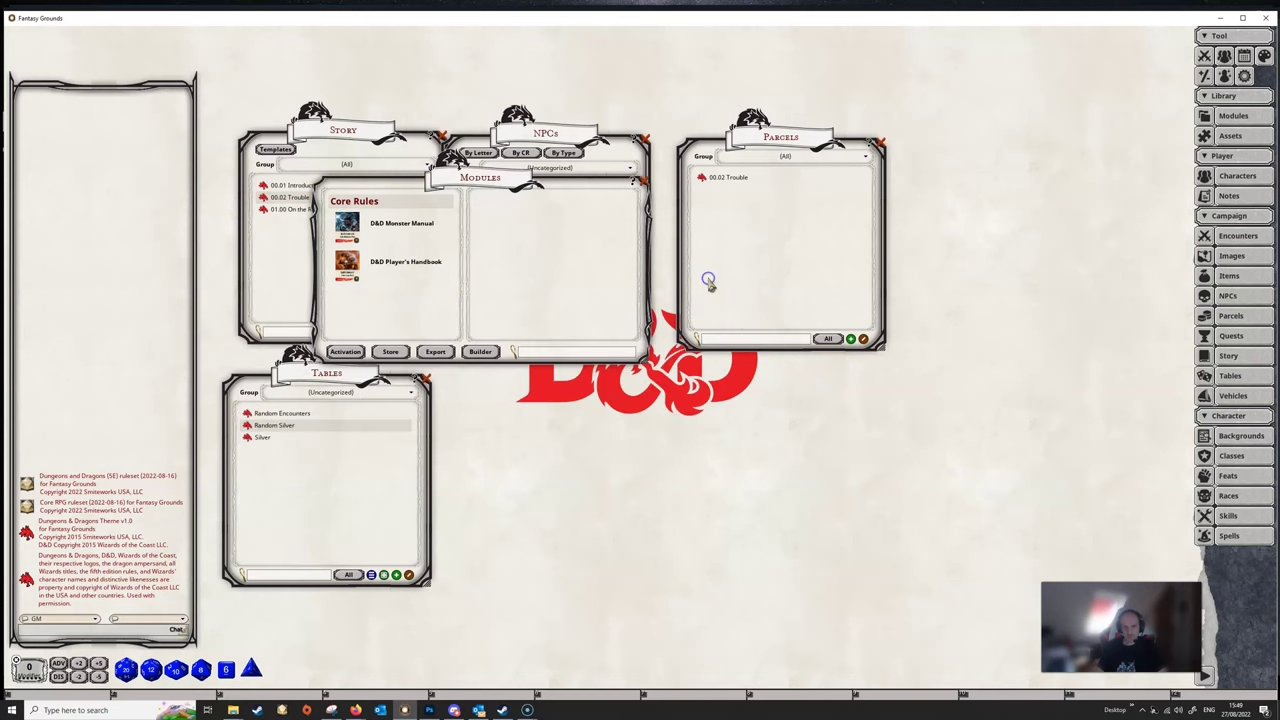
left_click(645, 181)
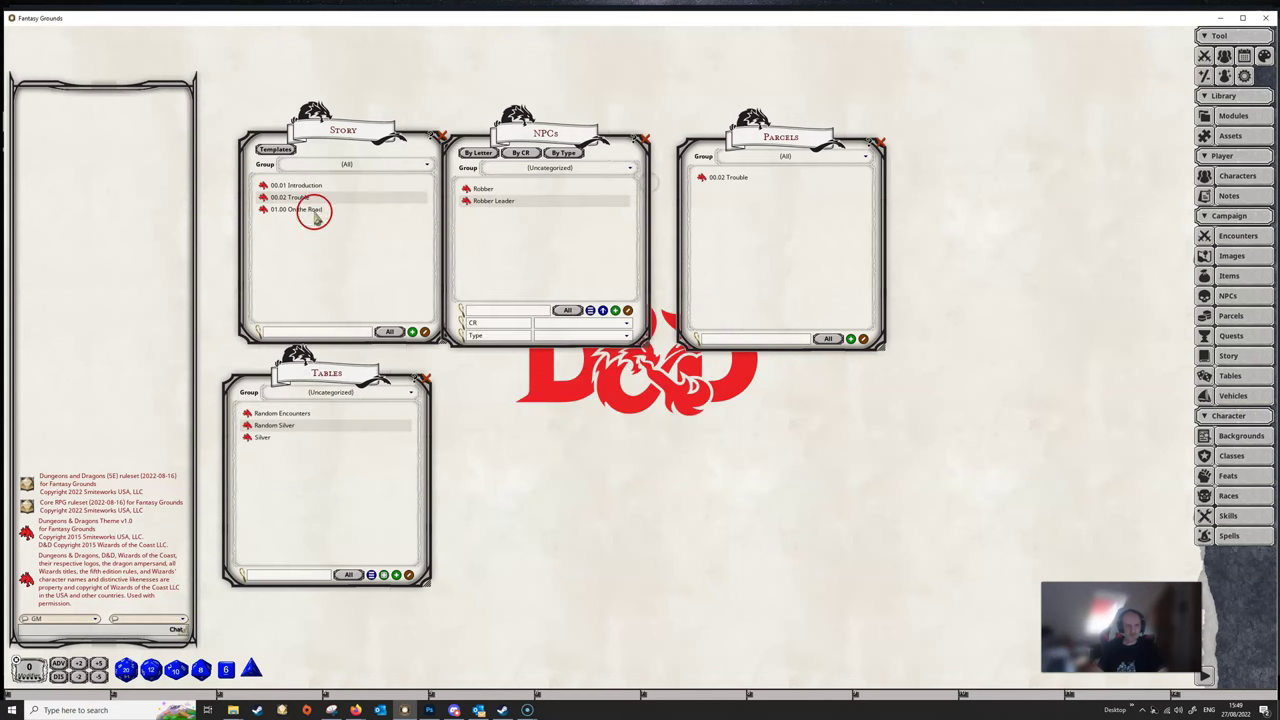
left_click(878, 142)
left_click(645, 139)
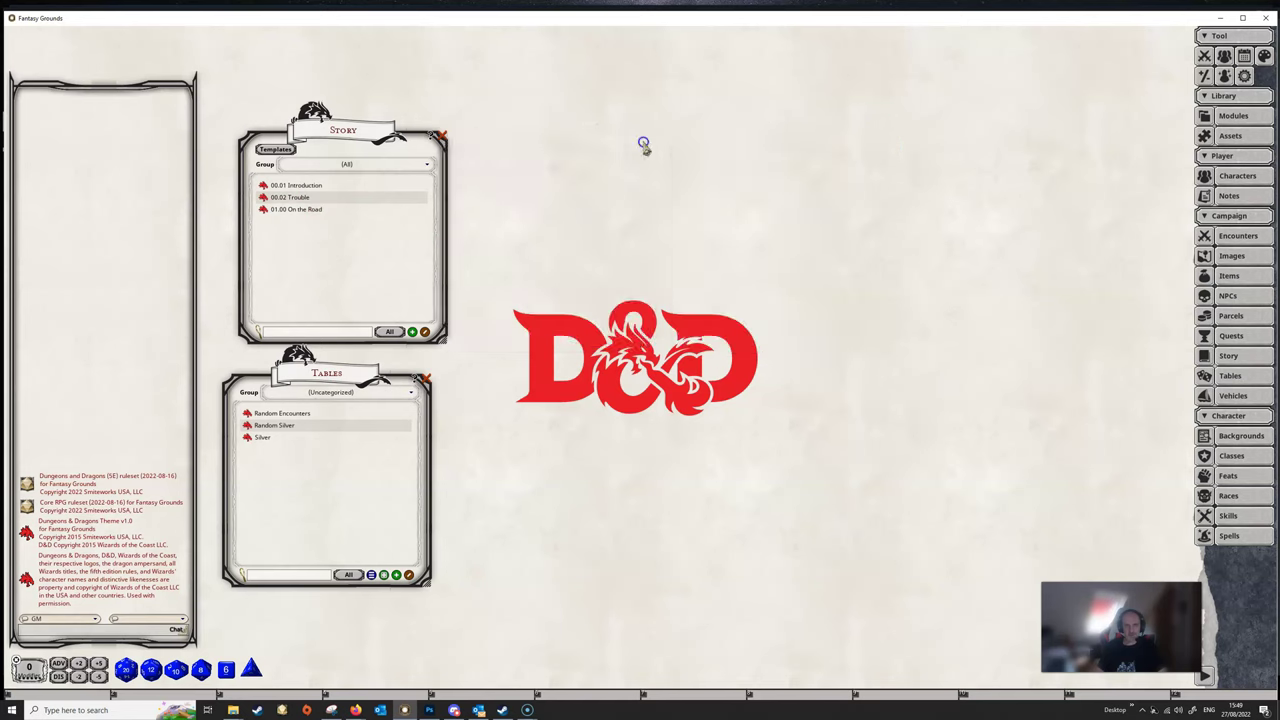
left_click(424, 380)
left_click(305, 187)
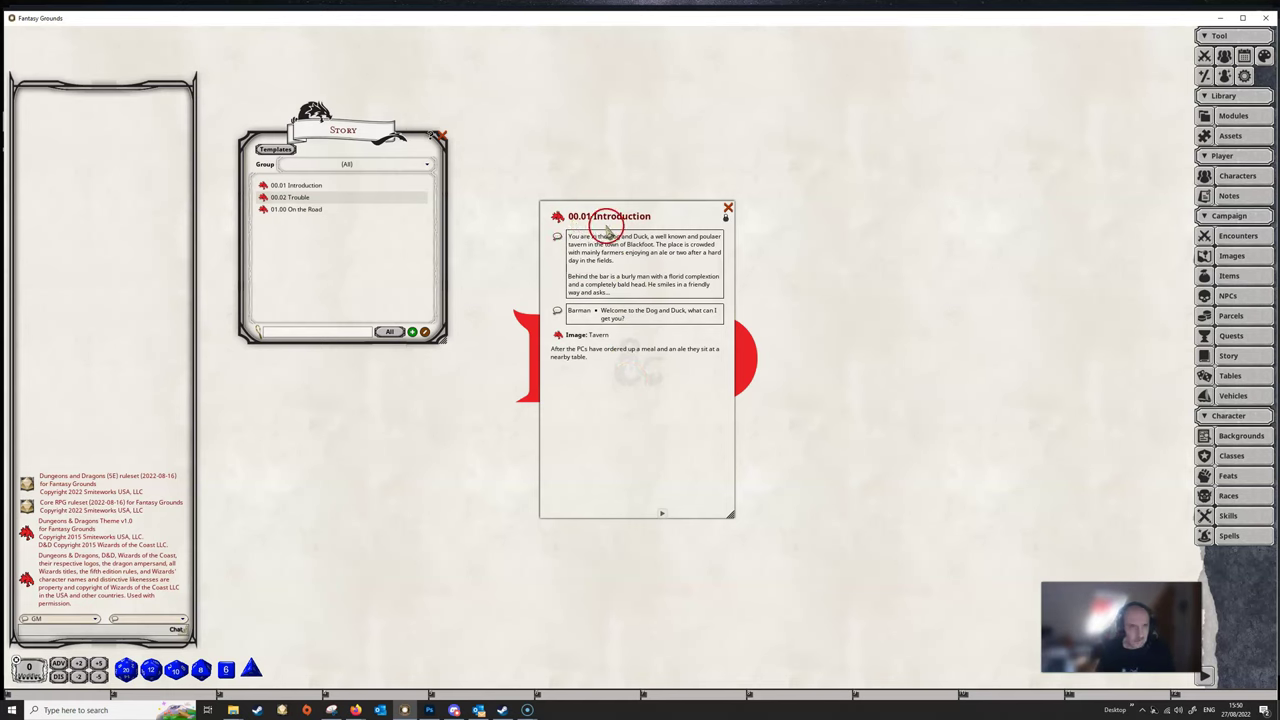
left_click_drag(638, 205, 580, 145)
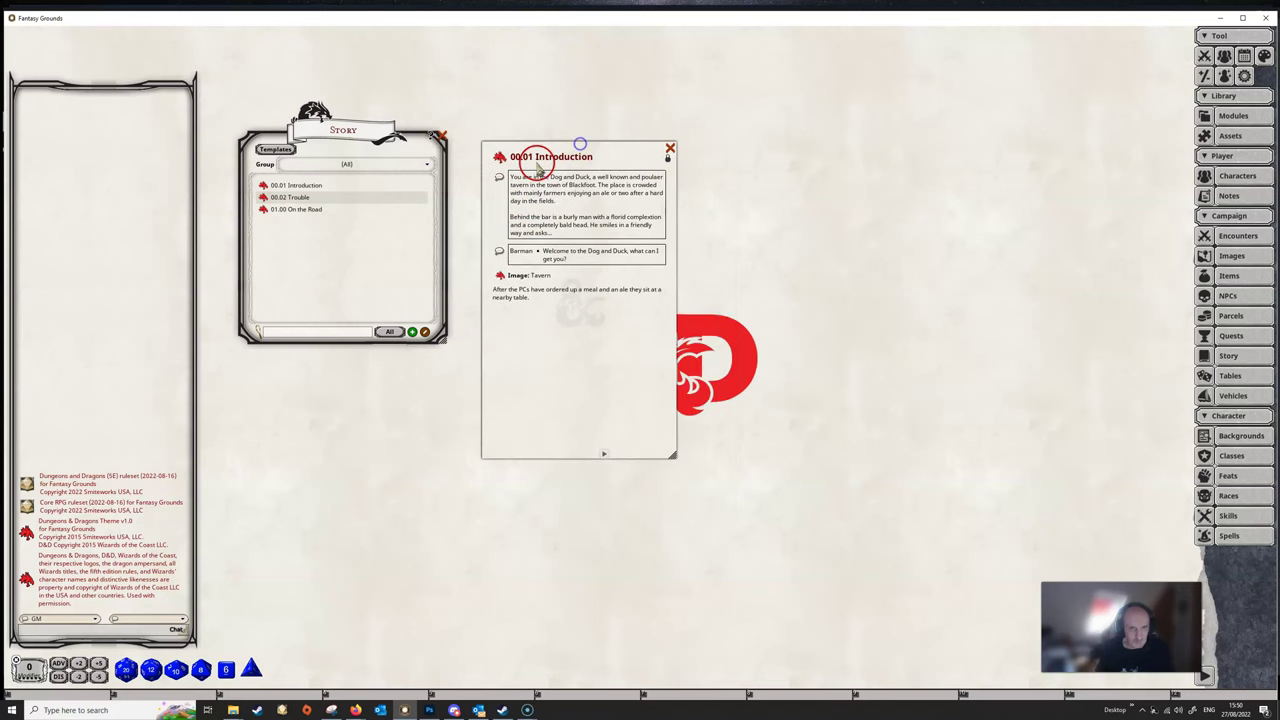
Step: Add a new group to the Story list and display that group's entries
left_click(357, 166)
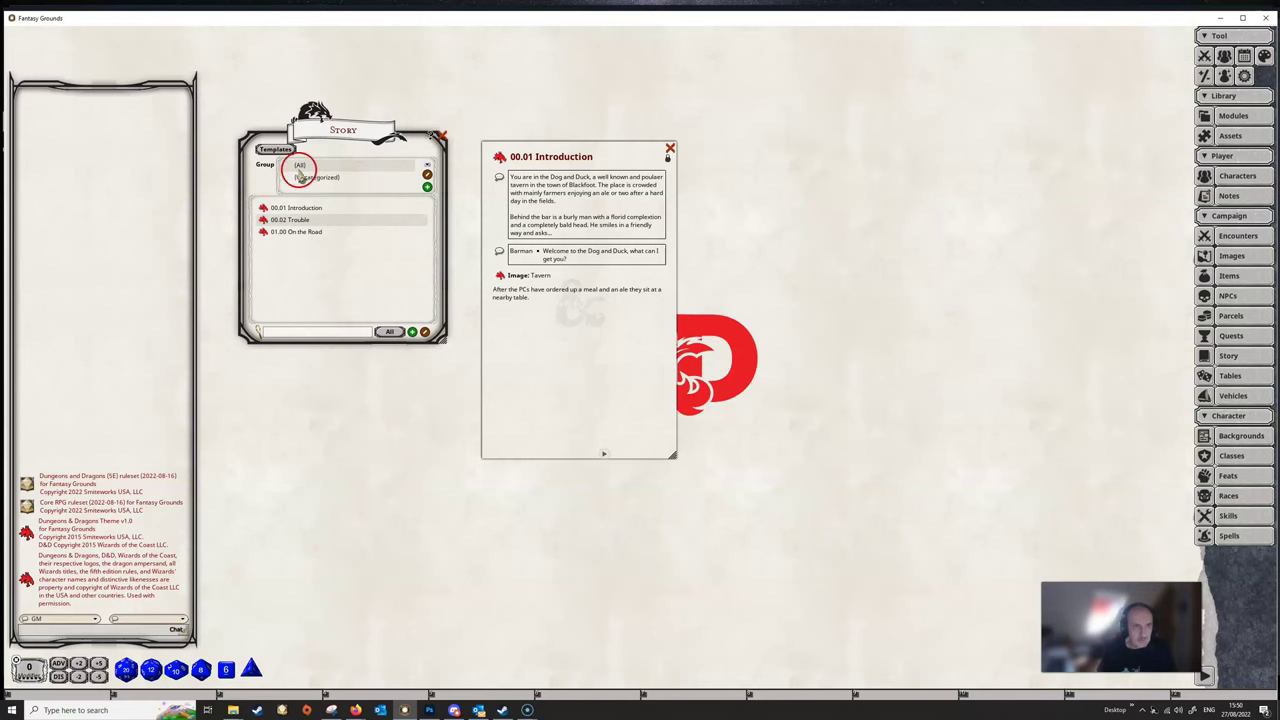
left_click_drag(300, 172, 414, 186)
left_click(428, 190)
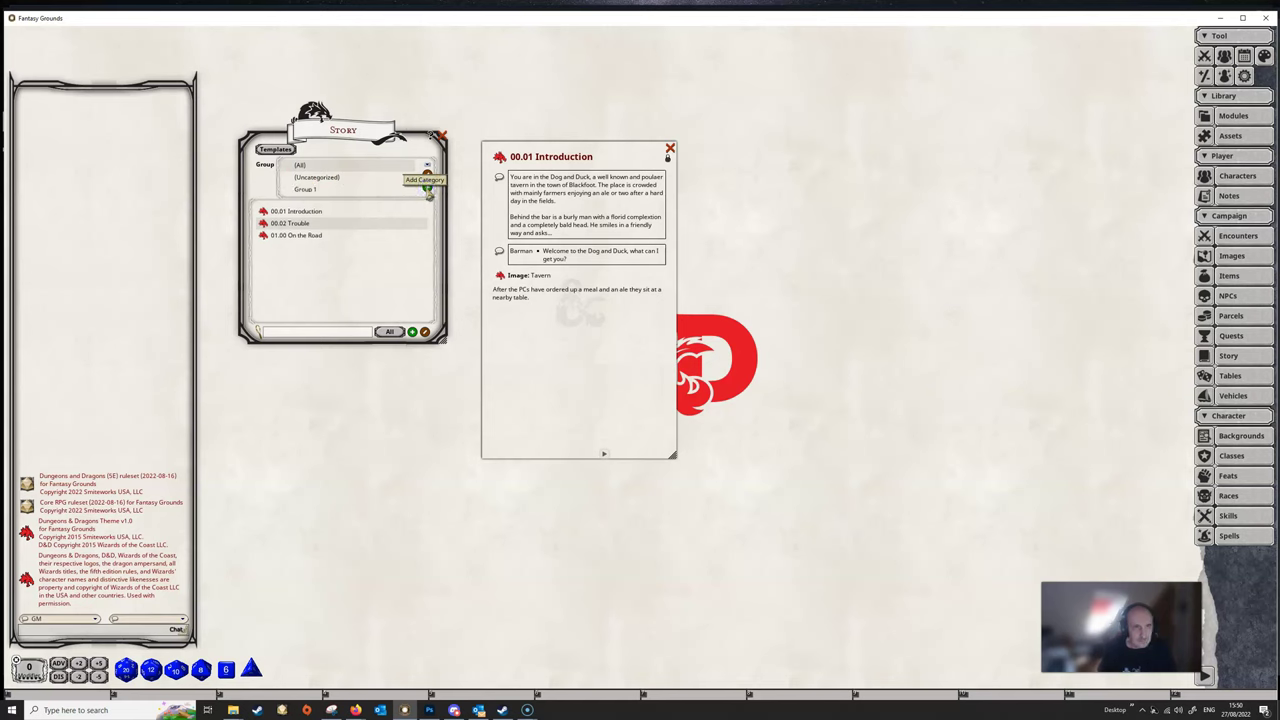
left_click(309, 190)
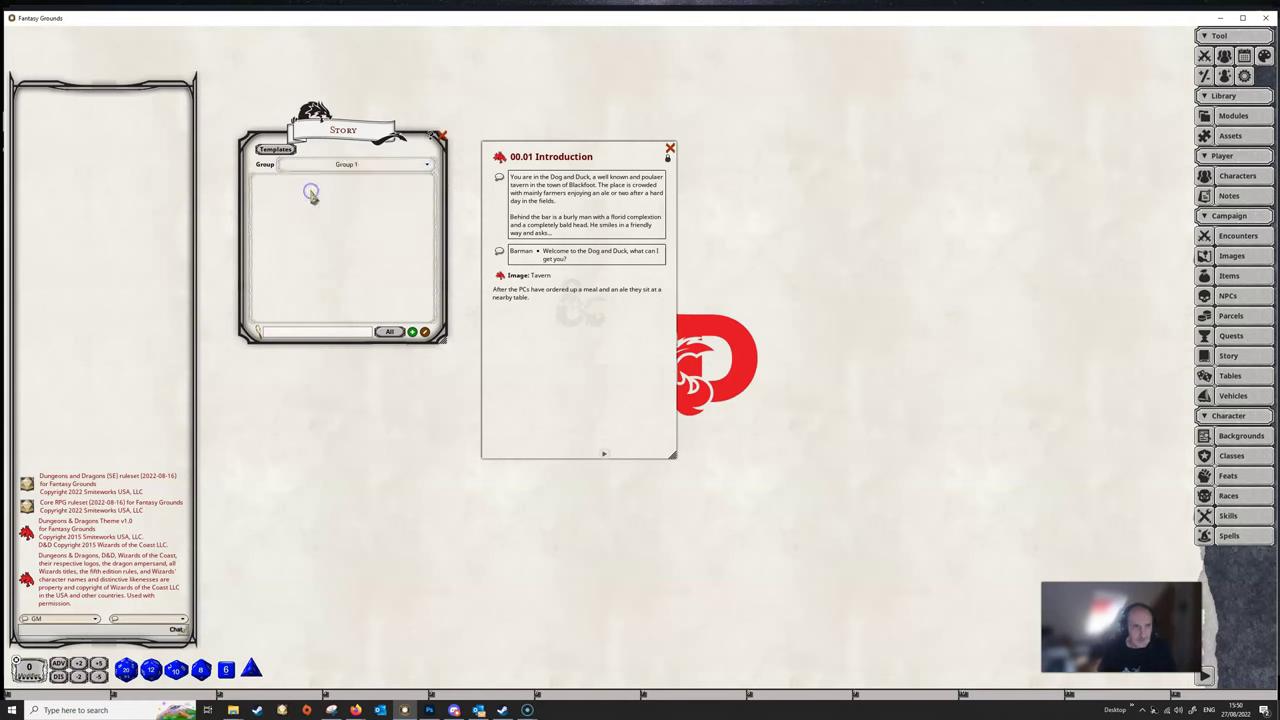
Step: Rename the new story group to Chapter One and show all story entries again
left_click(427, 167)
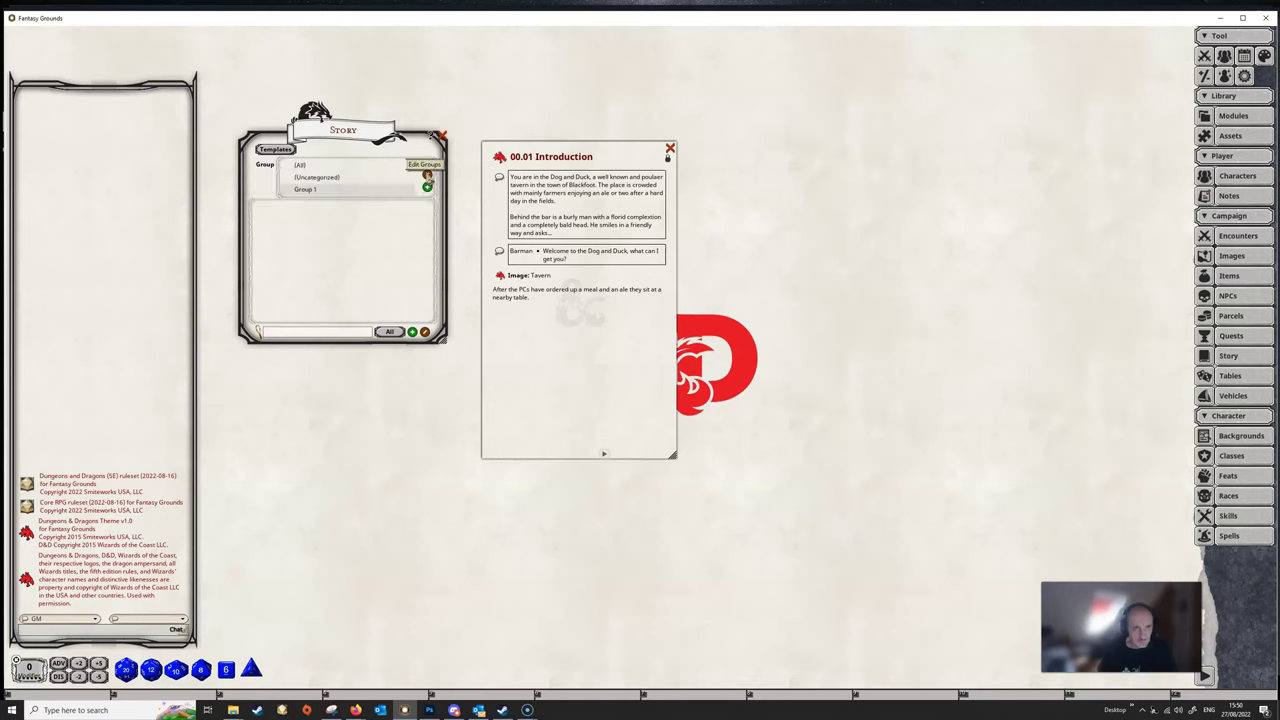
left_click(427, 176)
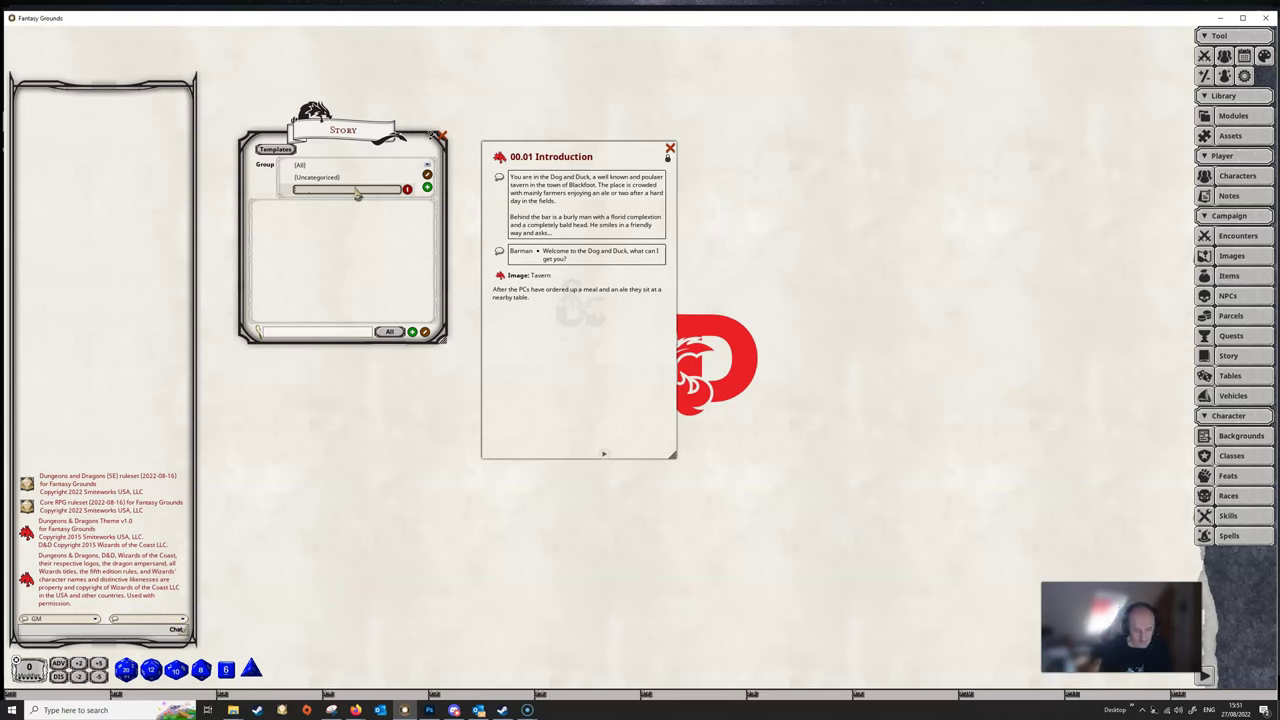
type("Chapter")
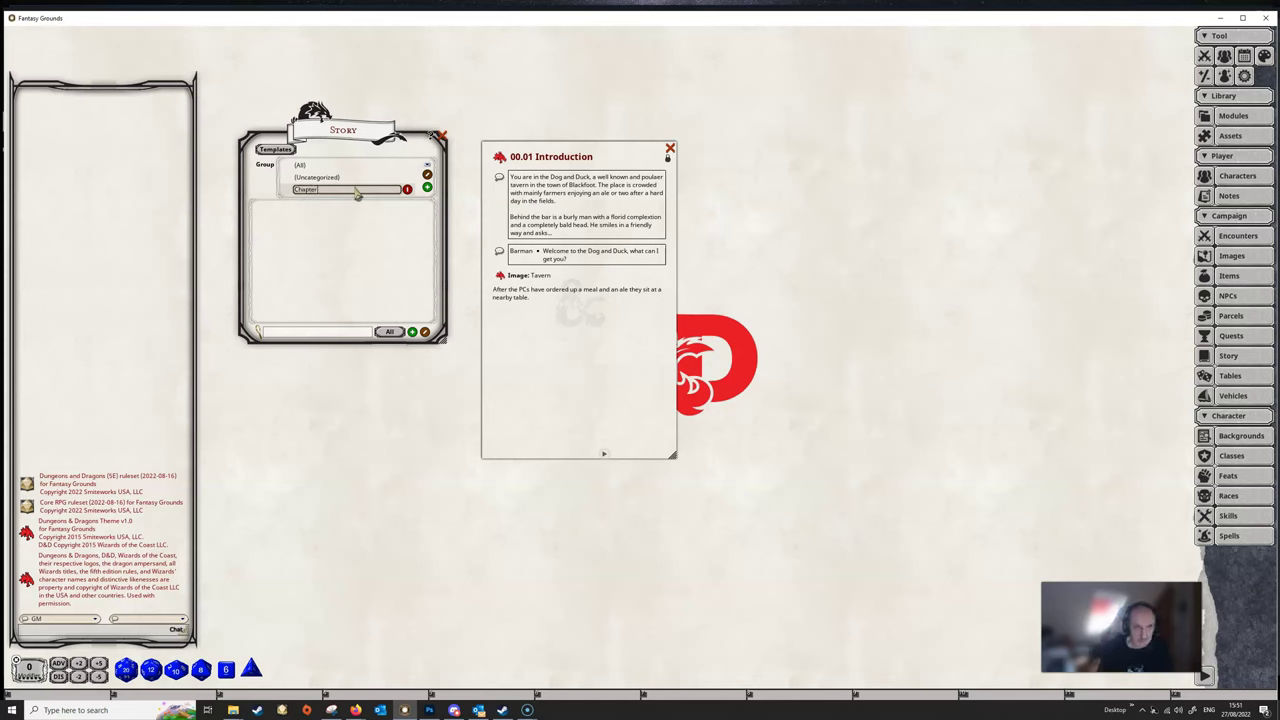
left_click(371, 191)
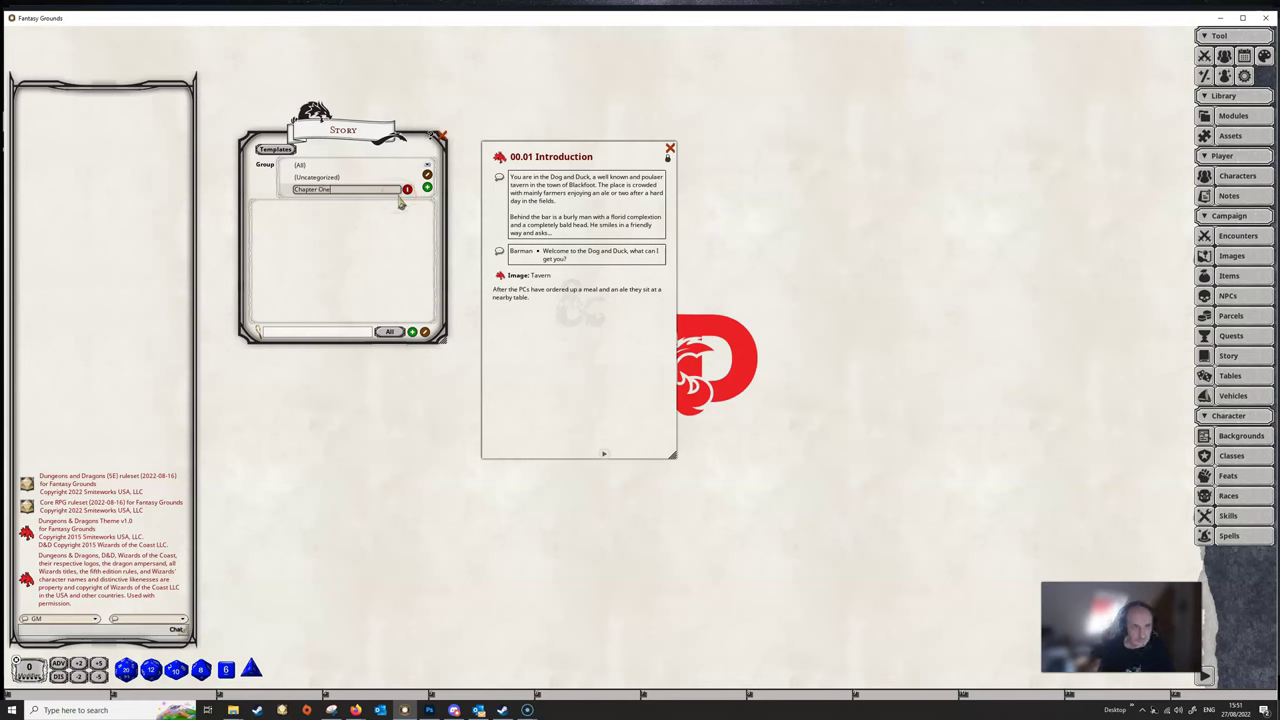
left_click(398, 201)
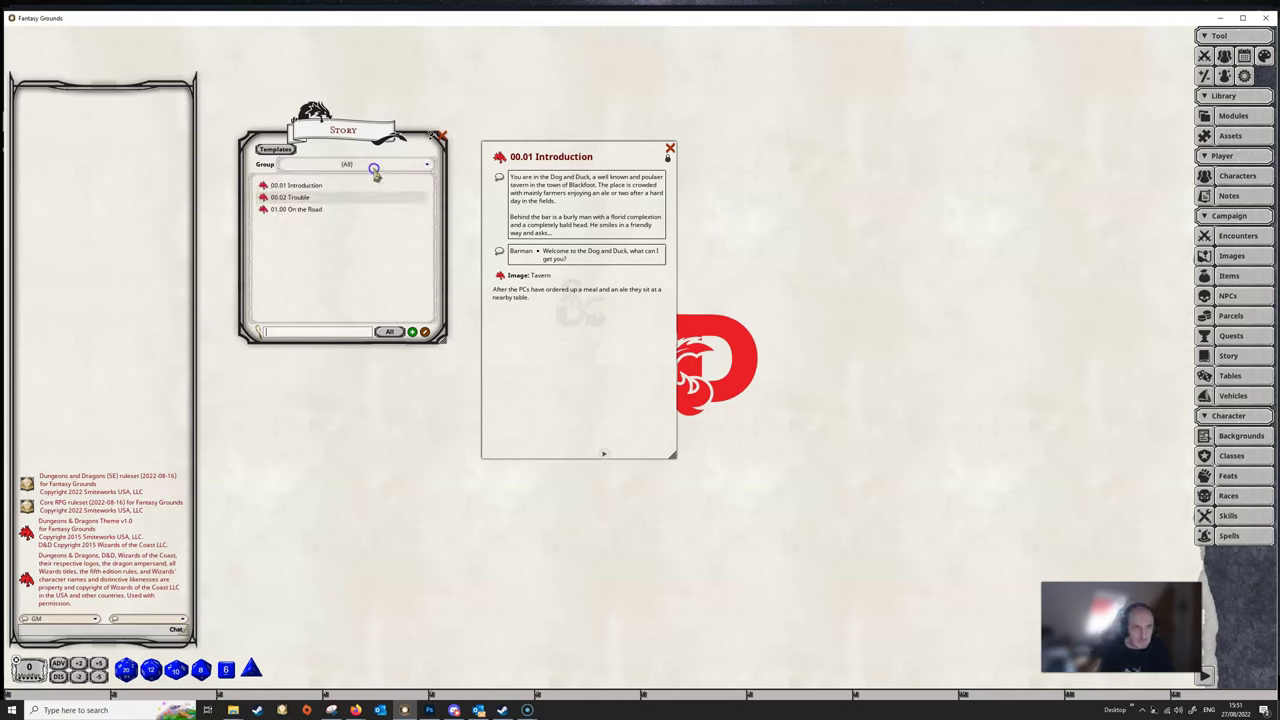
Step: Assign the 00.01 Introduction and 00.02 Trouble entries to the Chapter One group and filter the list by it
left_click(373, 170)
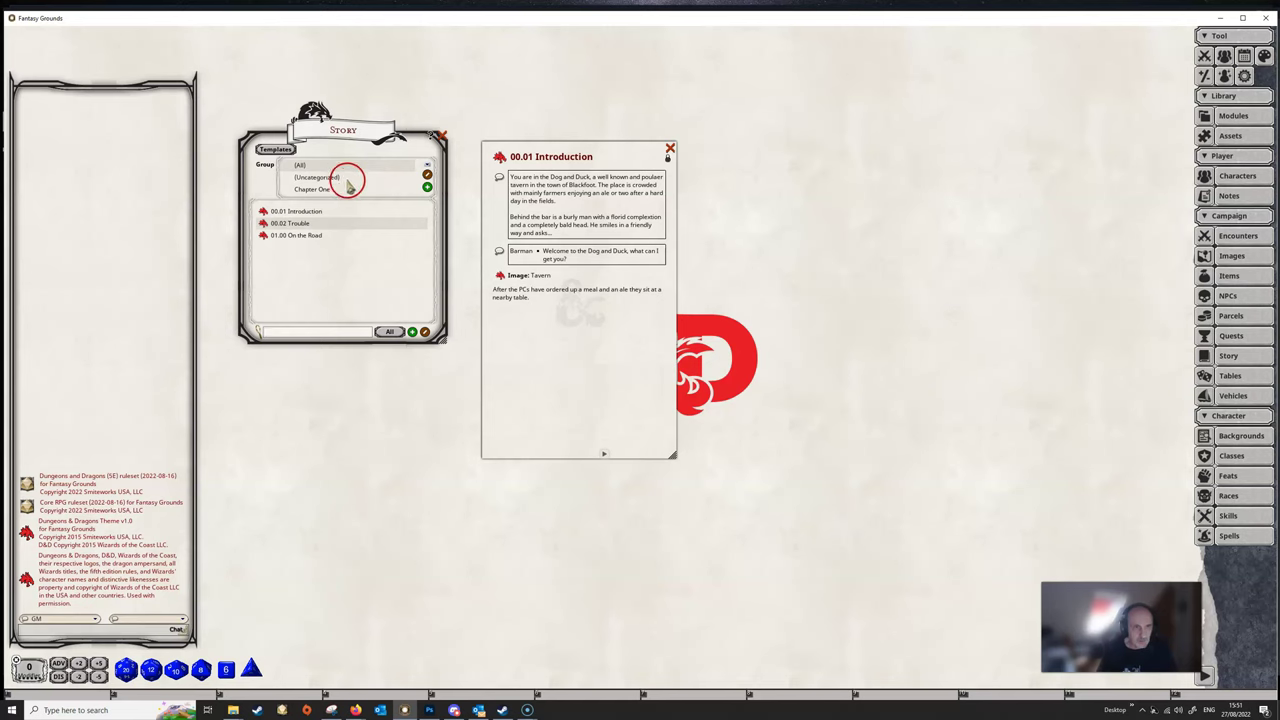
left_click_drag(264, 214, 306, 190)
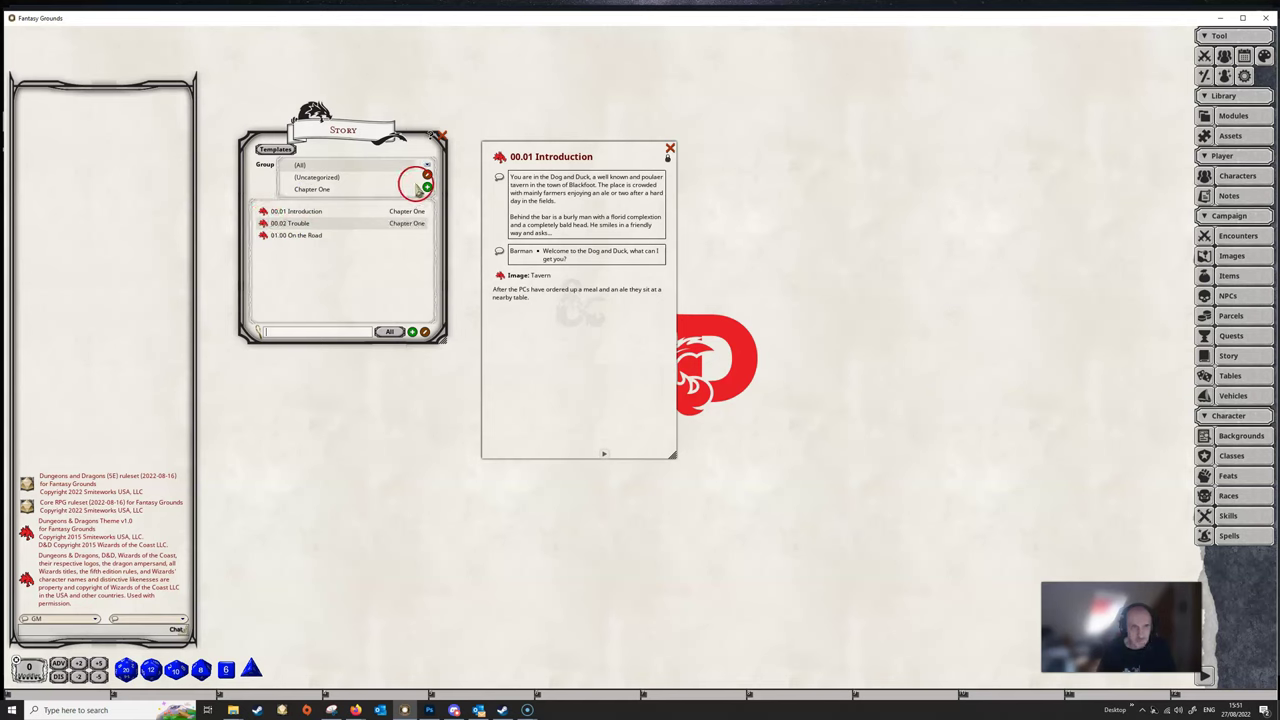
left_click(322, 190)
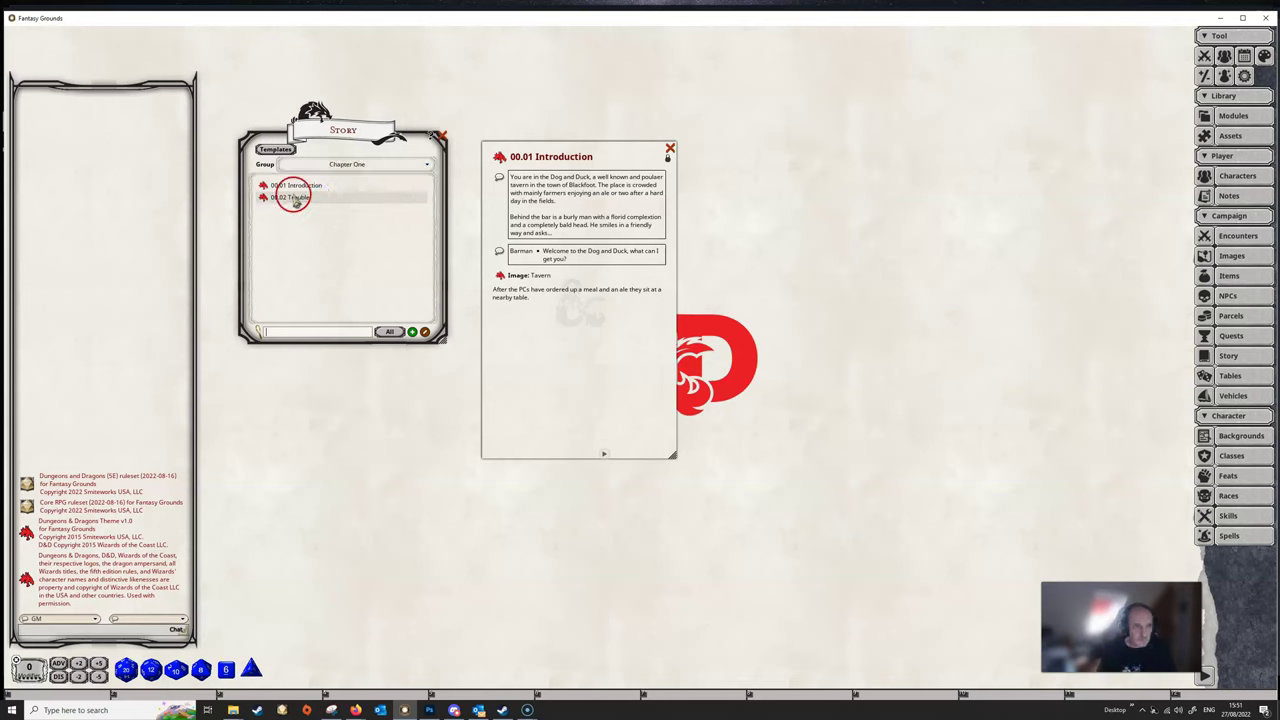
Step: View the uncategorized story entries, and return the list to the Chapter One group
left_click(355, 165)
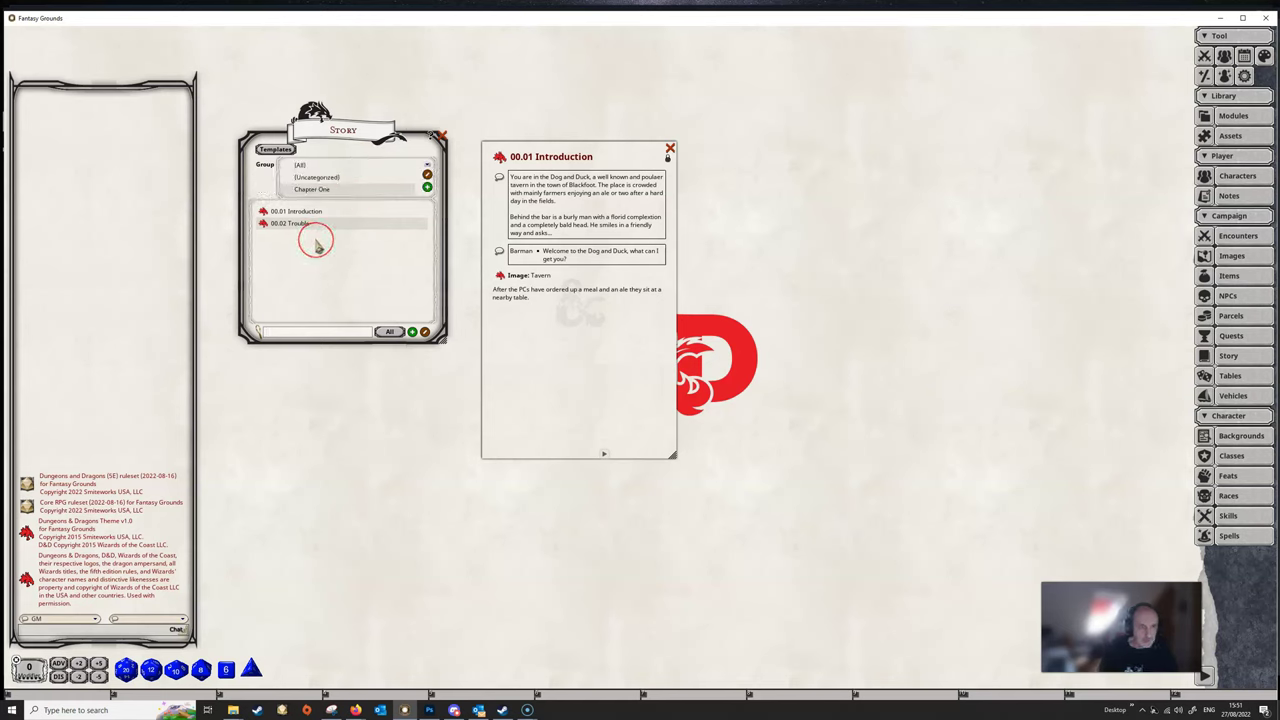
left_click(313, 176)
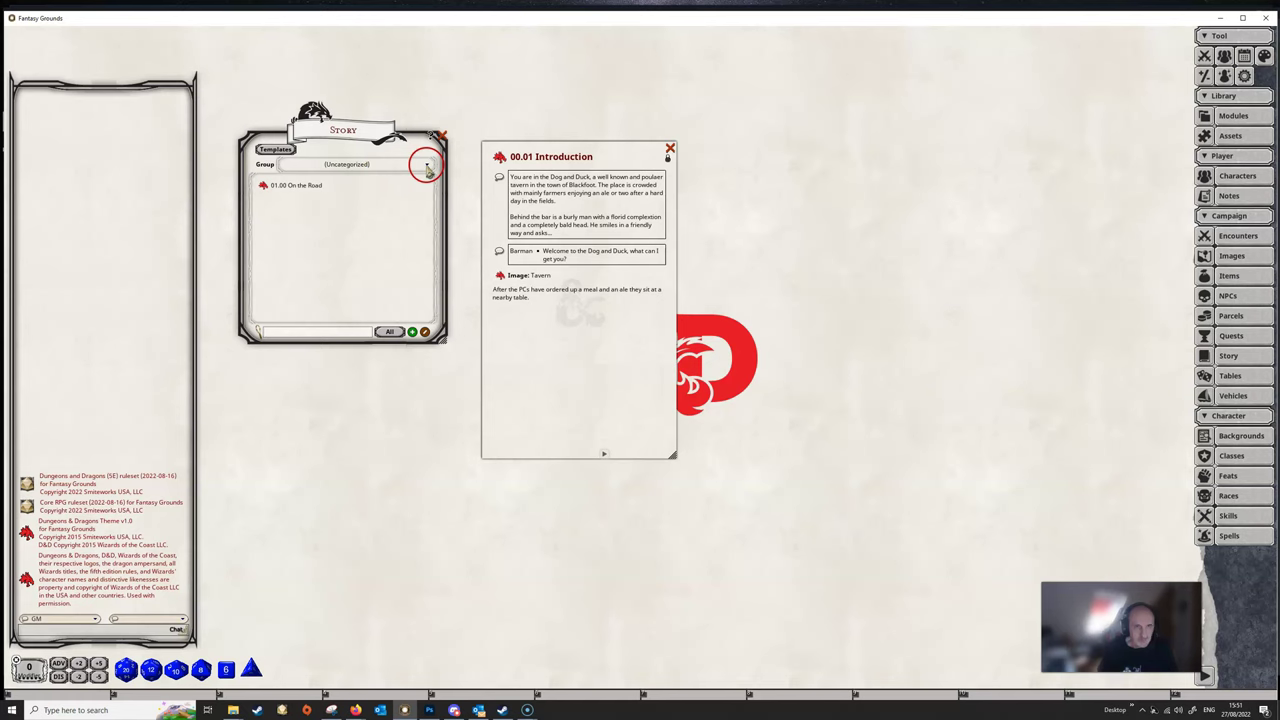
left_click(426, 170)
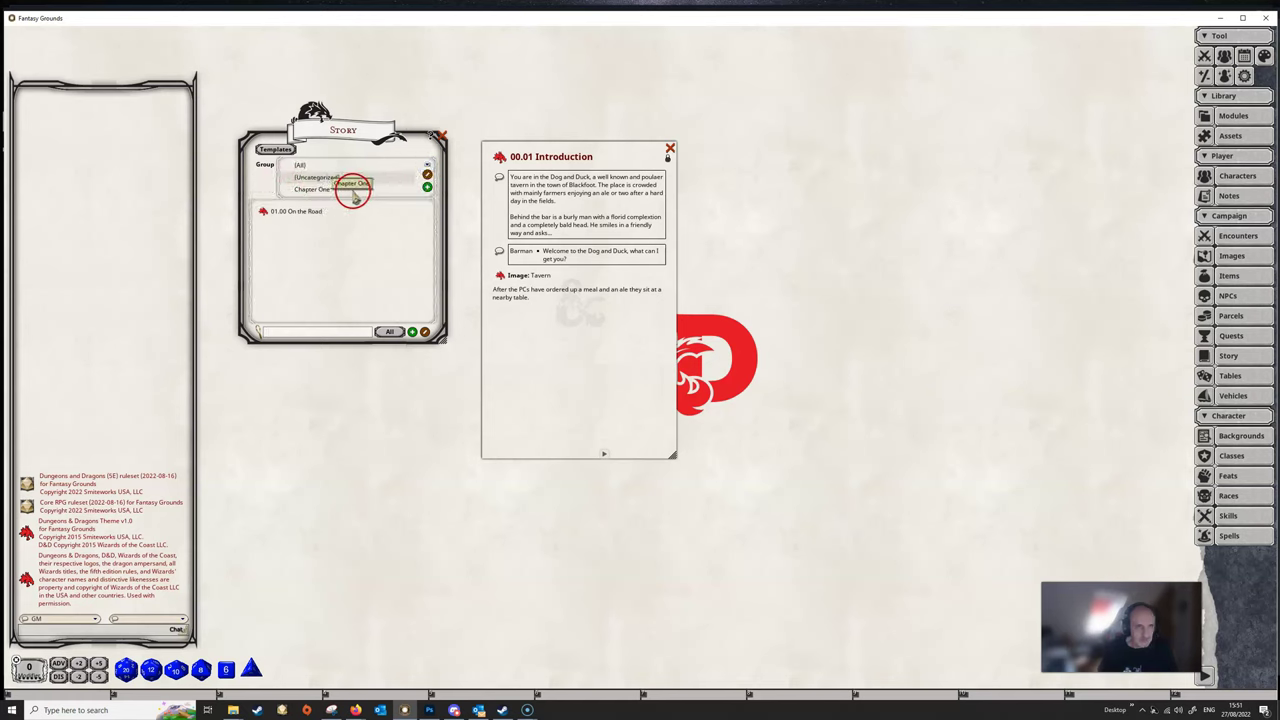
left_click(316, 189)
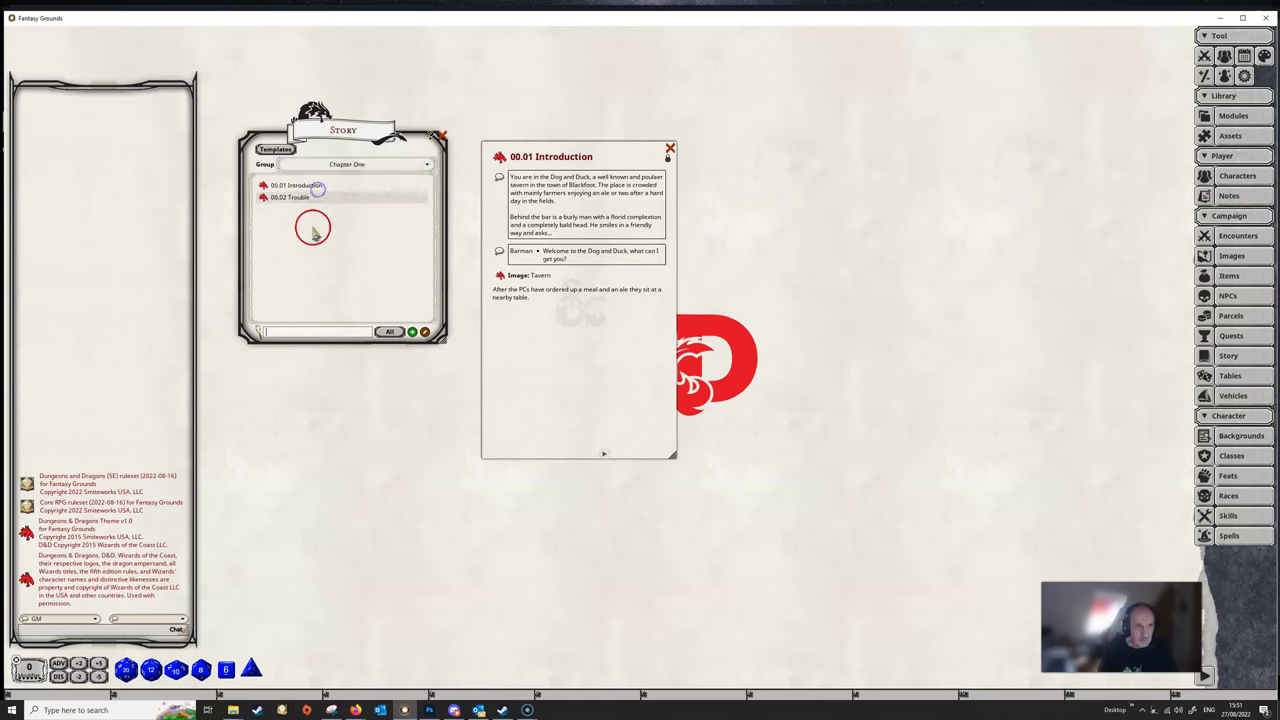
Step: Create a story entry named 00.03 Story in the Chapter One group and close its window
left_click(412, 332)
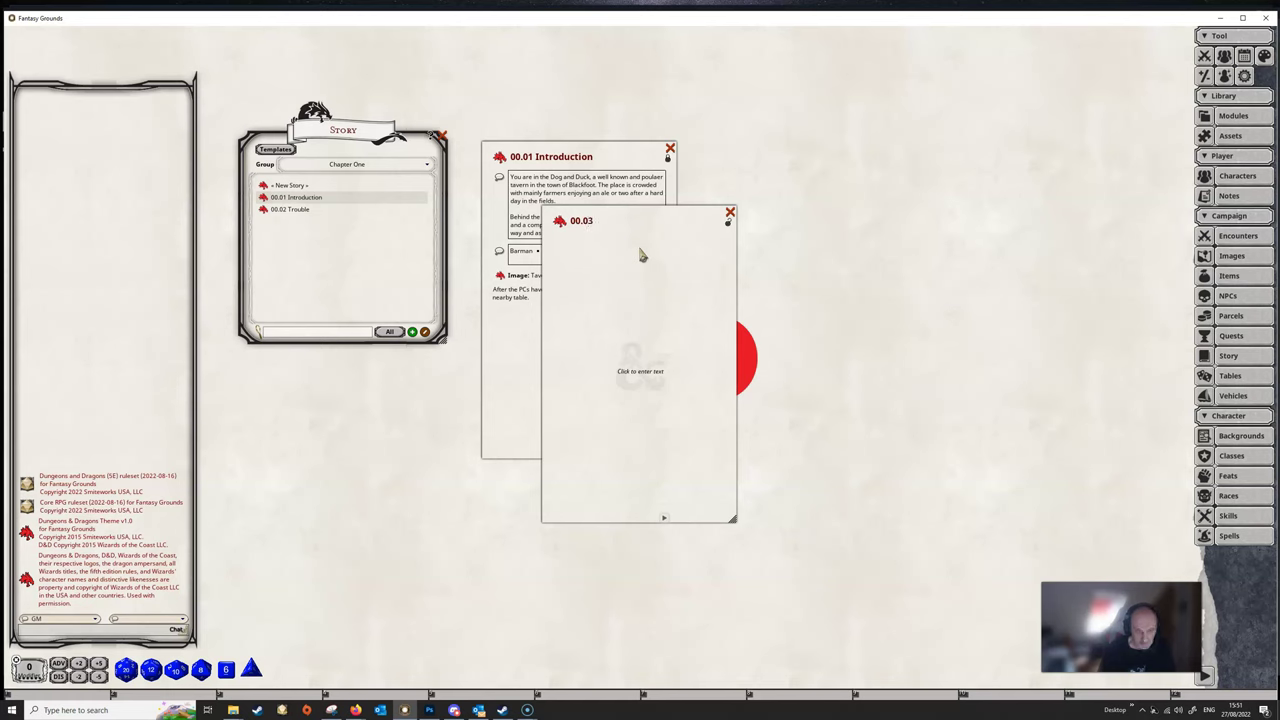
type("00.03 Story")
left_click(641, 254)
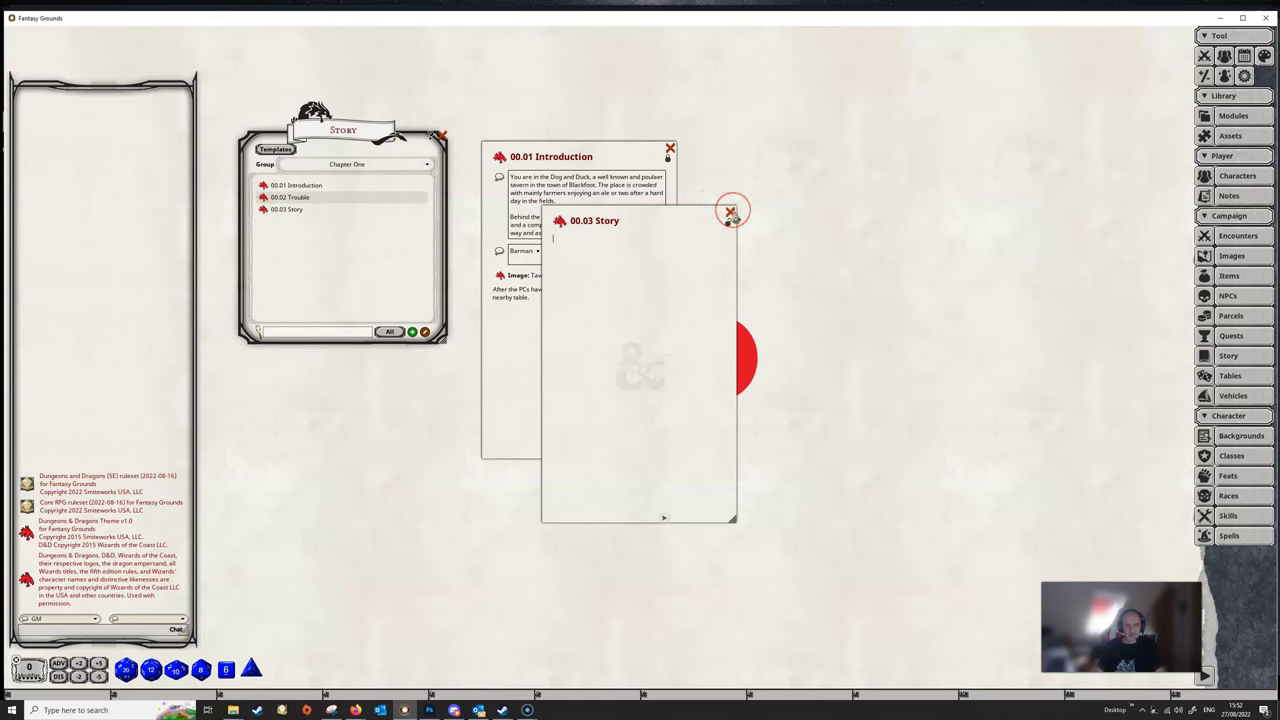
left_click(731, 215)
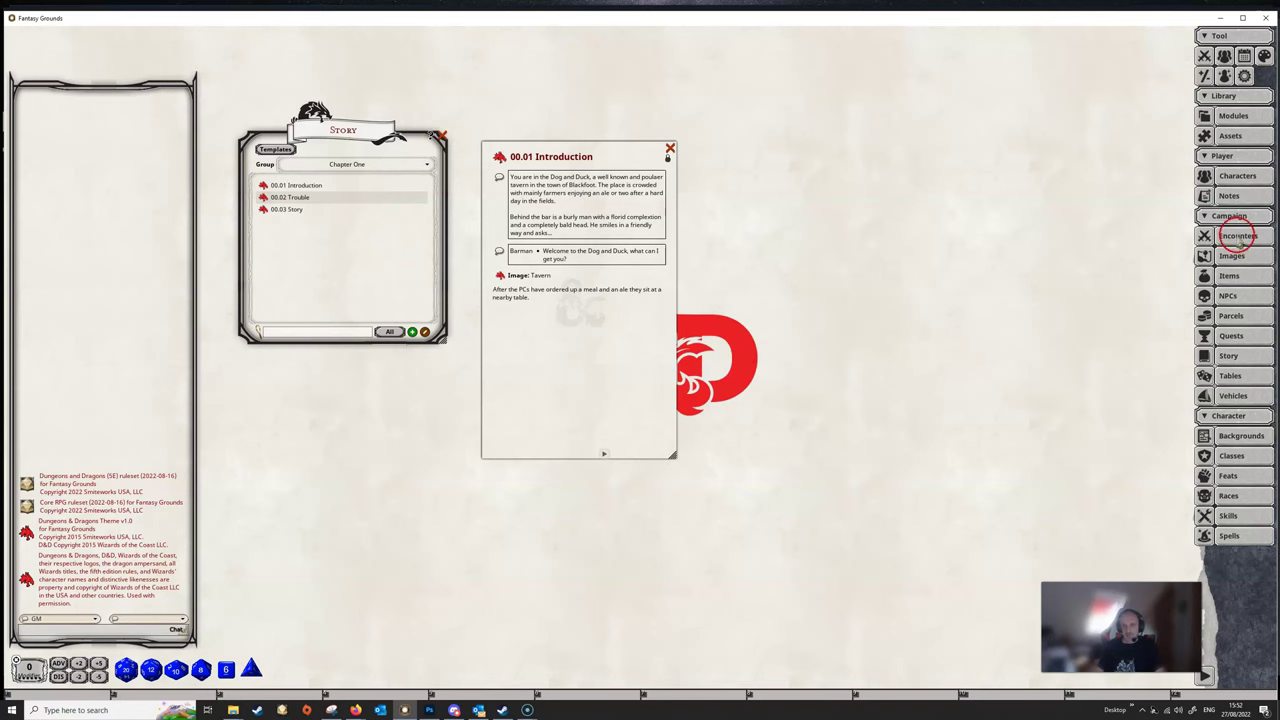
Step: Open the NPCs list, move it clear of the Story list, and add a new group to it
left_click(1235, 296)
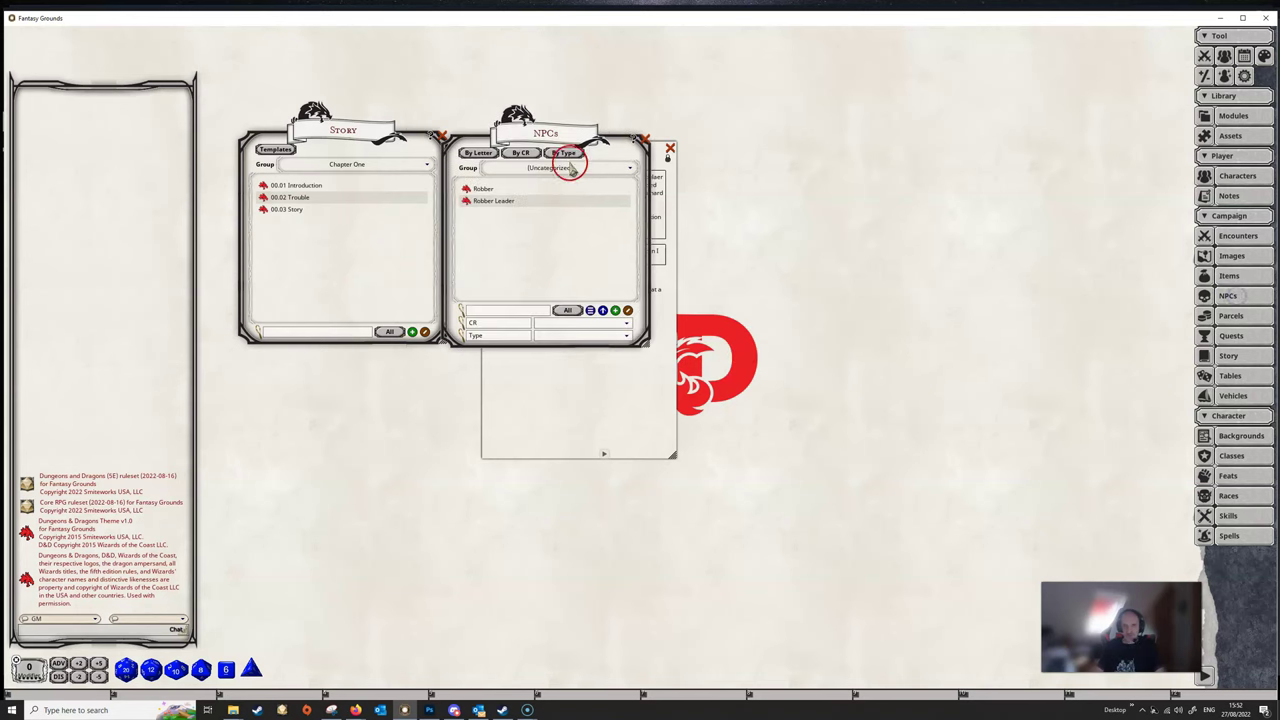
left_click_drag(543, 129, 689, 233)
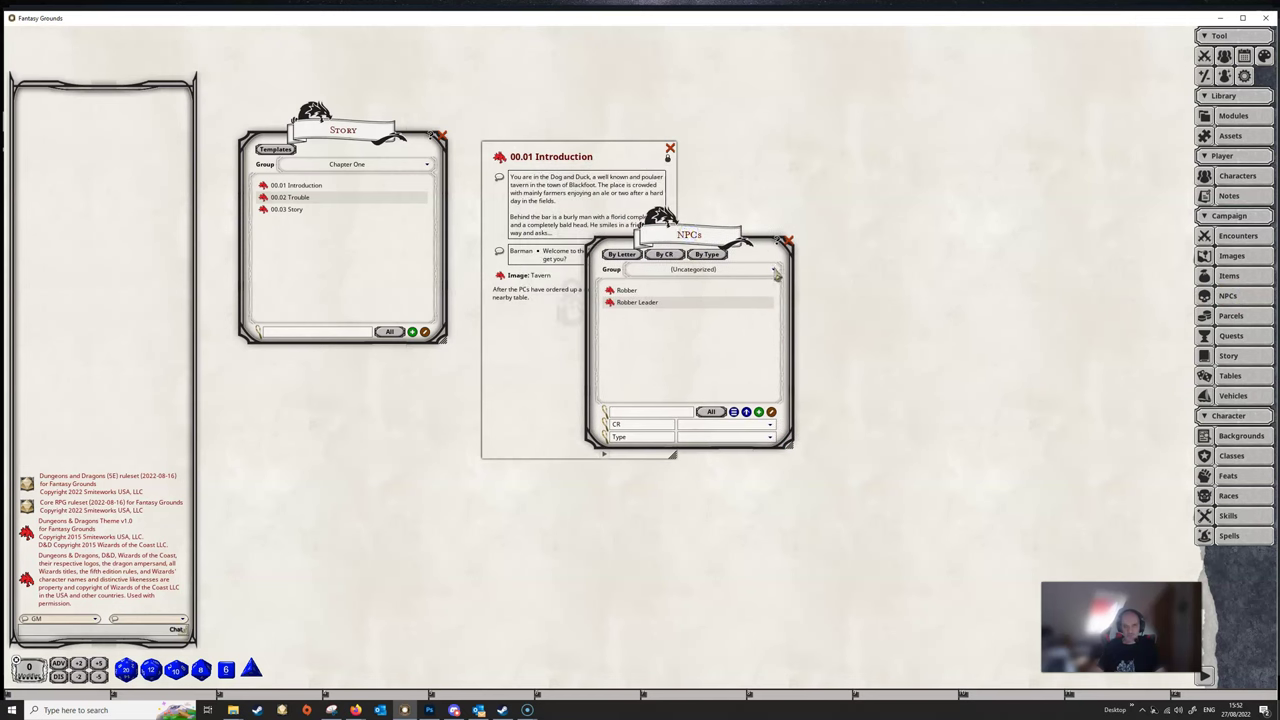
left_click(777, 272)
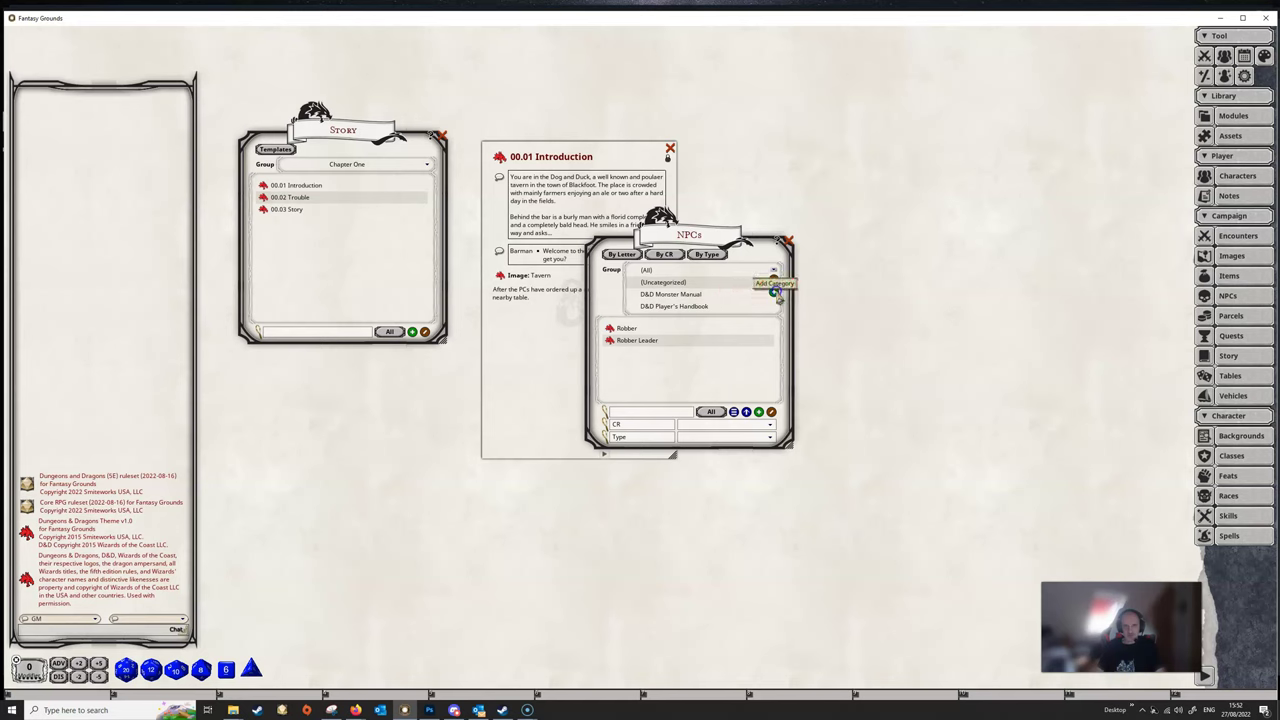
left_click(773, 291)
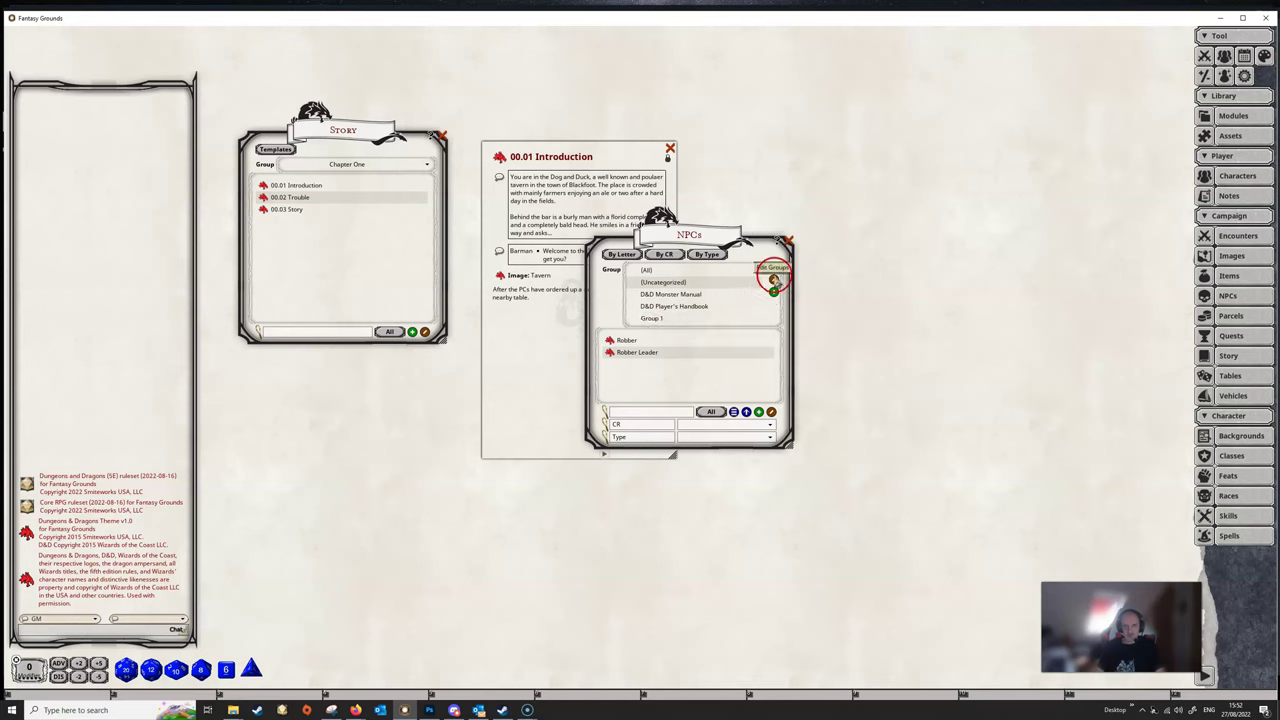
Step: Rename the new NPC group to Humans and finish editing the groups
left_click(773, 280)
left_click(670, 318)
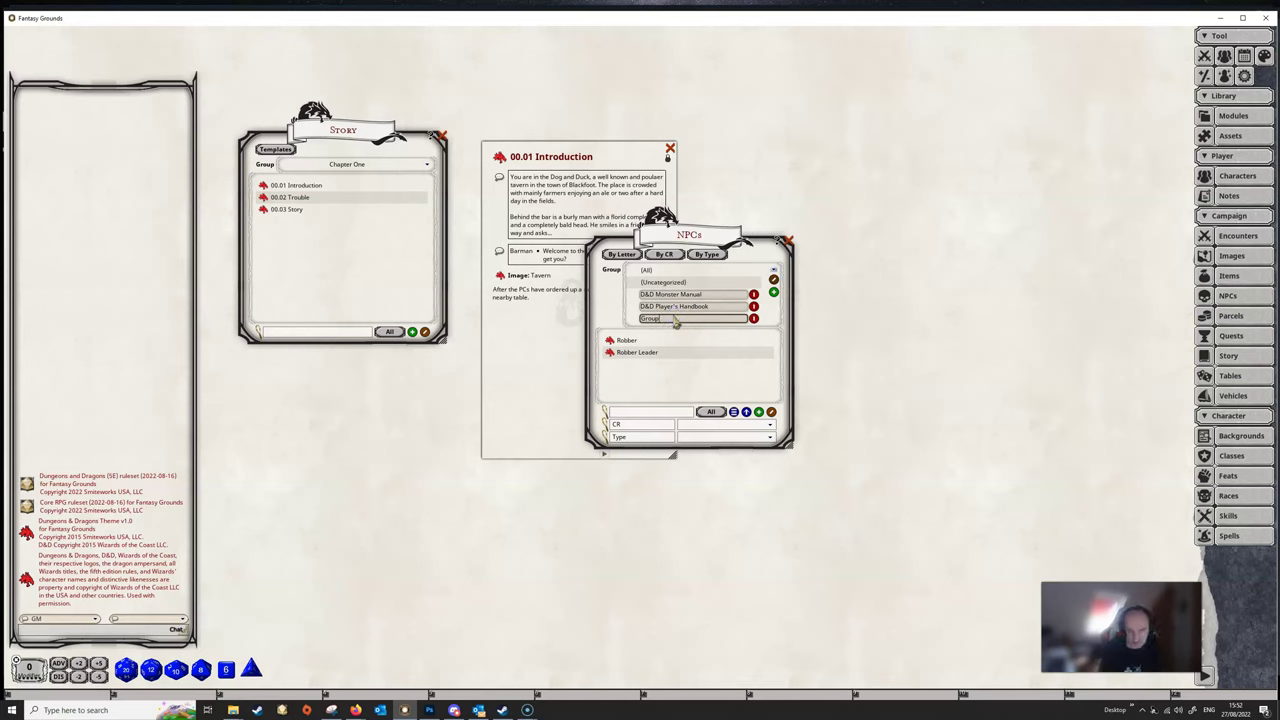
key("BackSpace")
key("BackSpace")
type("Humans")
left_click(800, 282)
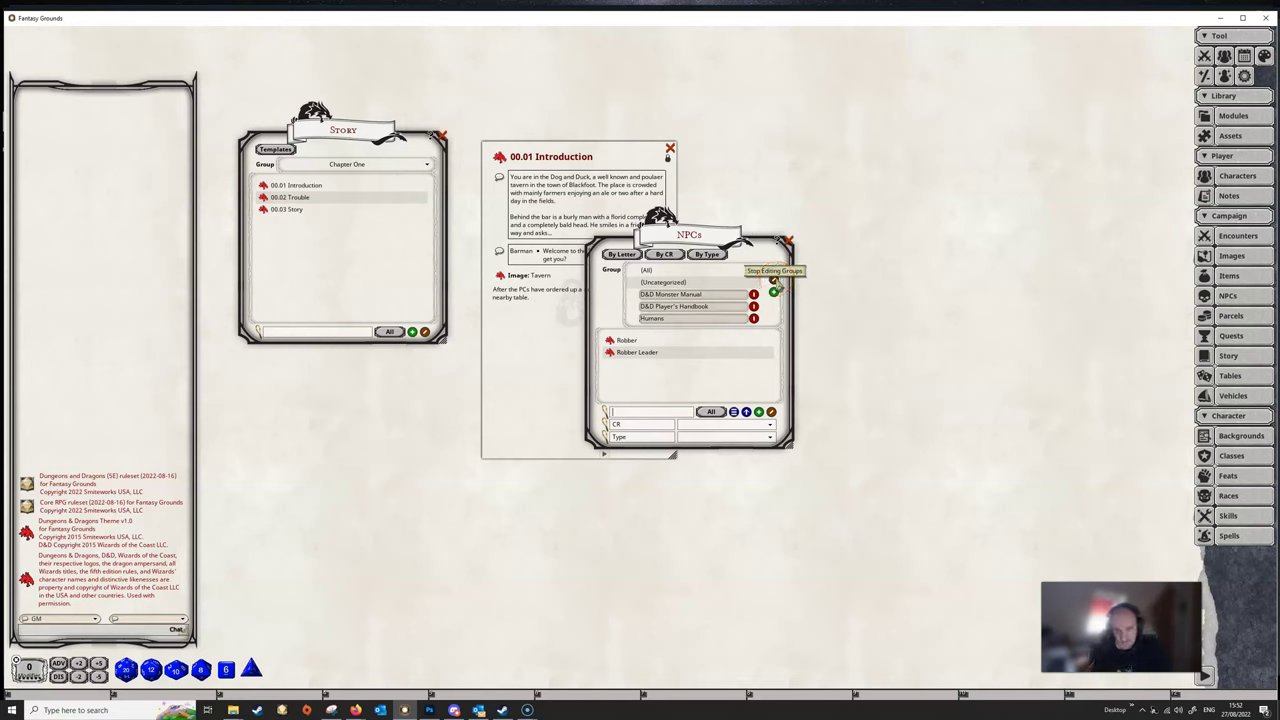
left_click(773, 281)
Step: Assign the Robber and Robber Leader NPCs to the Humans group and filter the NPCs list by it
left_click(617, 341)
left_click_drag(612, 343, 660, 320)
left_click(655, 317)
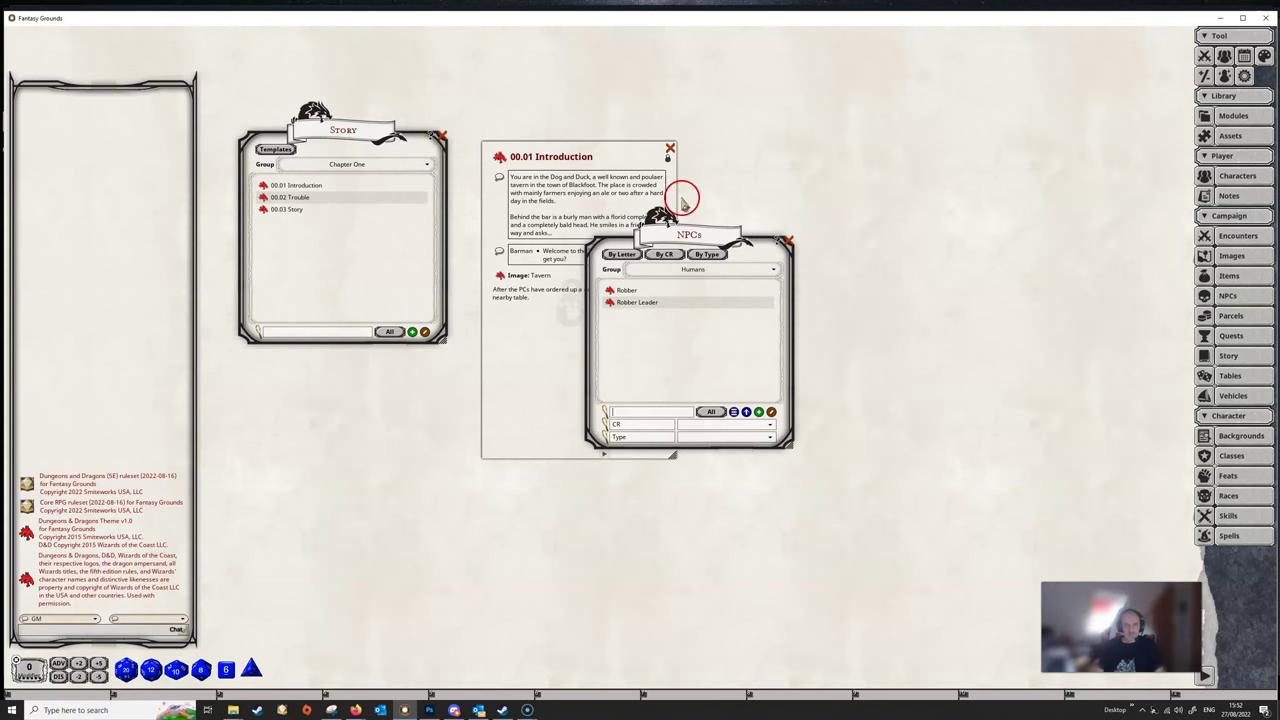
left_click_drag(694, 206, 809, 129)
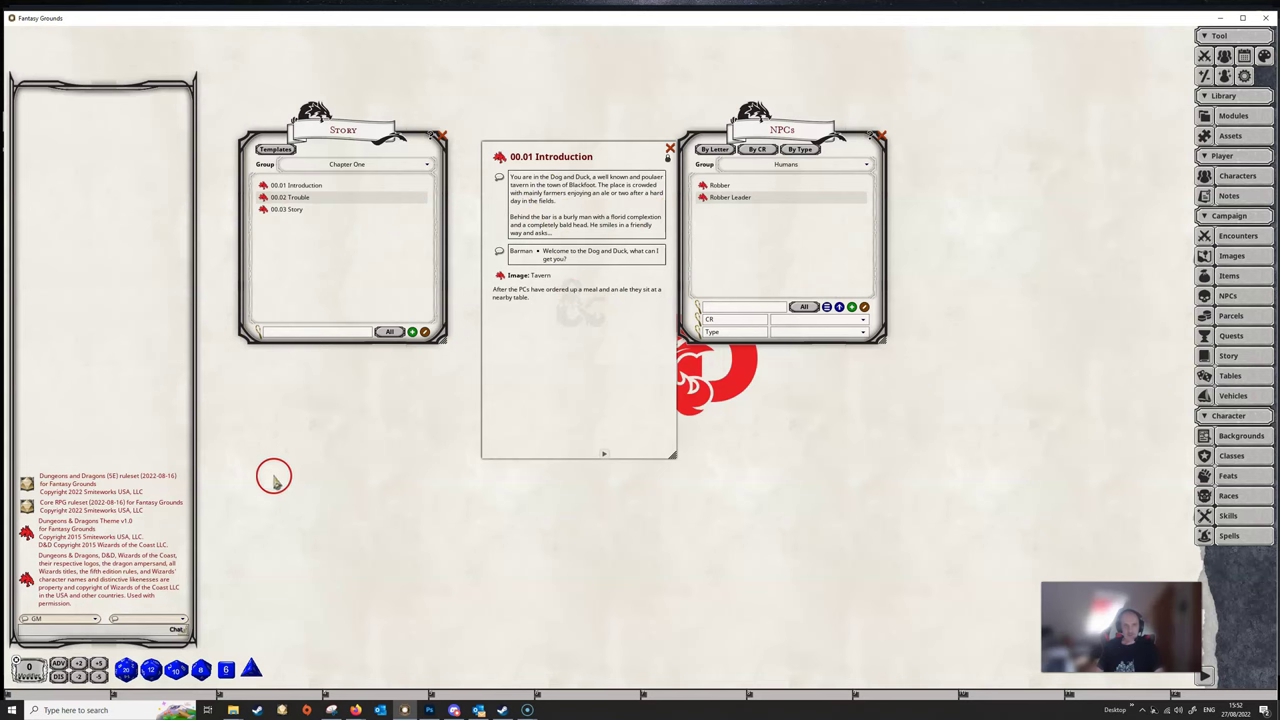
Step: Open the Tavern image linked in the 00.01 Introduction entry, and open the Modules list
left_click(500, 277)
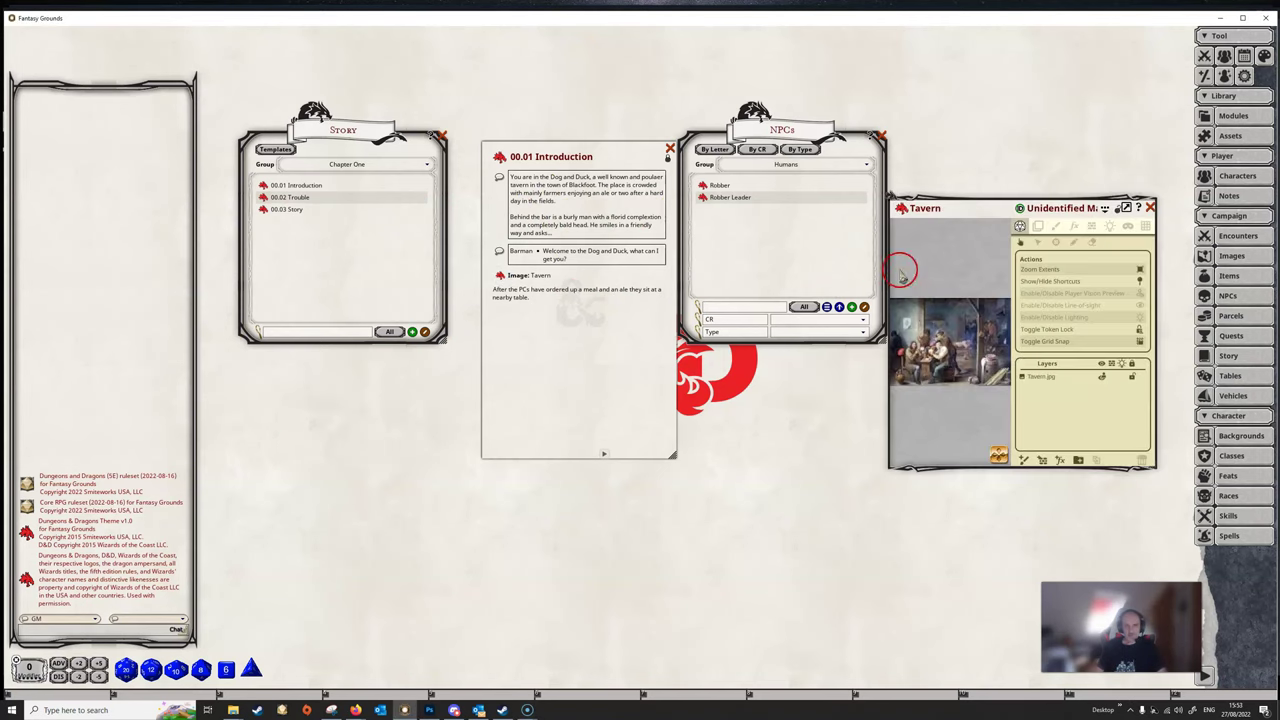
left_click_drag(963, 203, 776, 318)
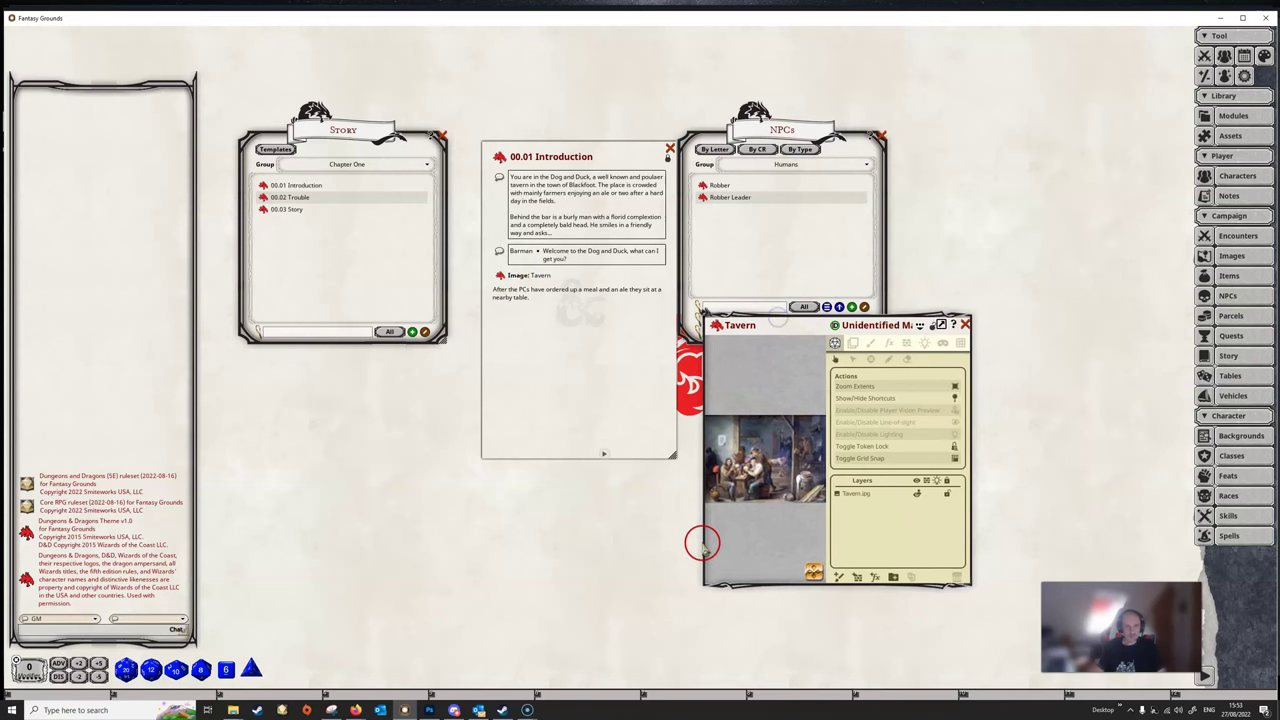
left_click(1234, 116)
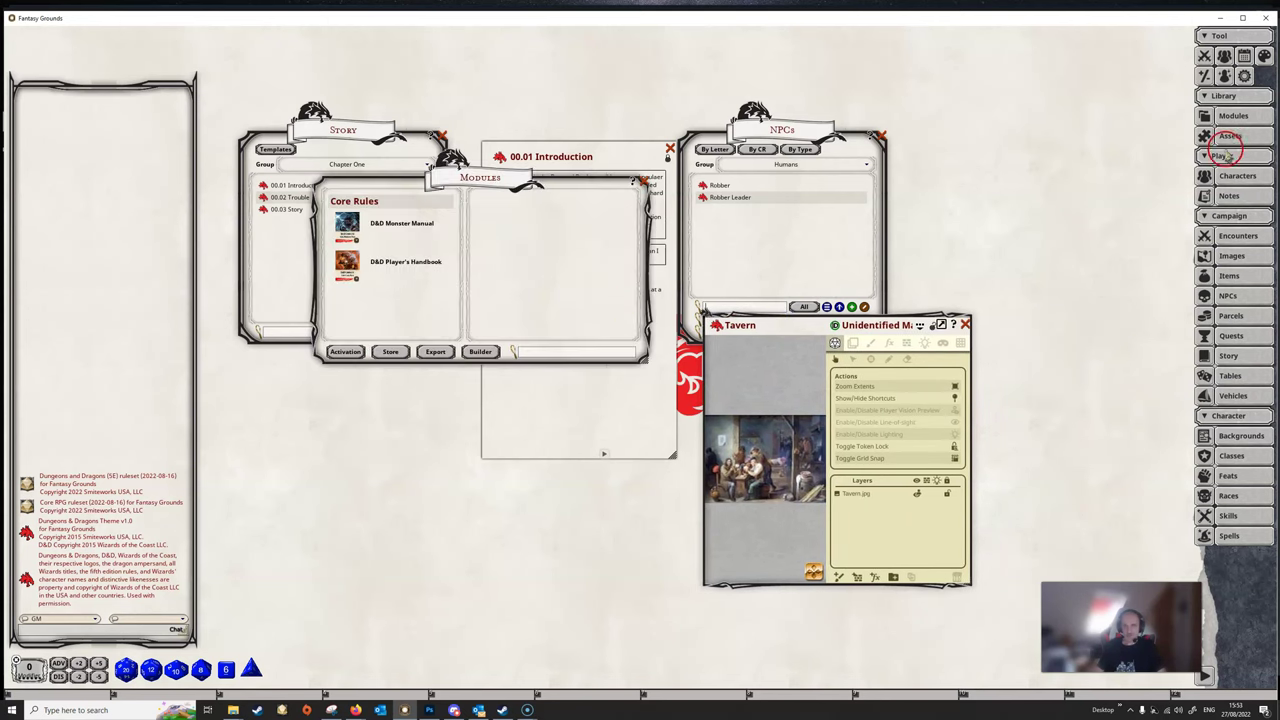
Step: Open the Assets window and view the campaign's own tokens and images
left_click(1230, 135)
left_click(178, 350)
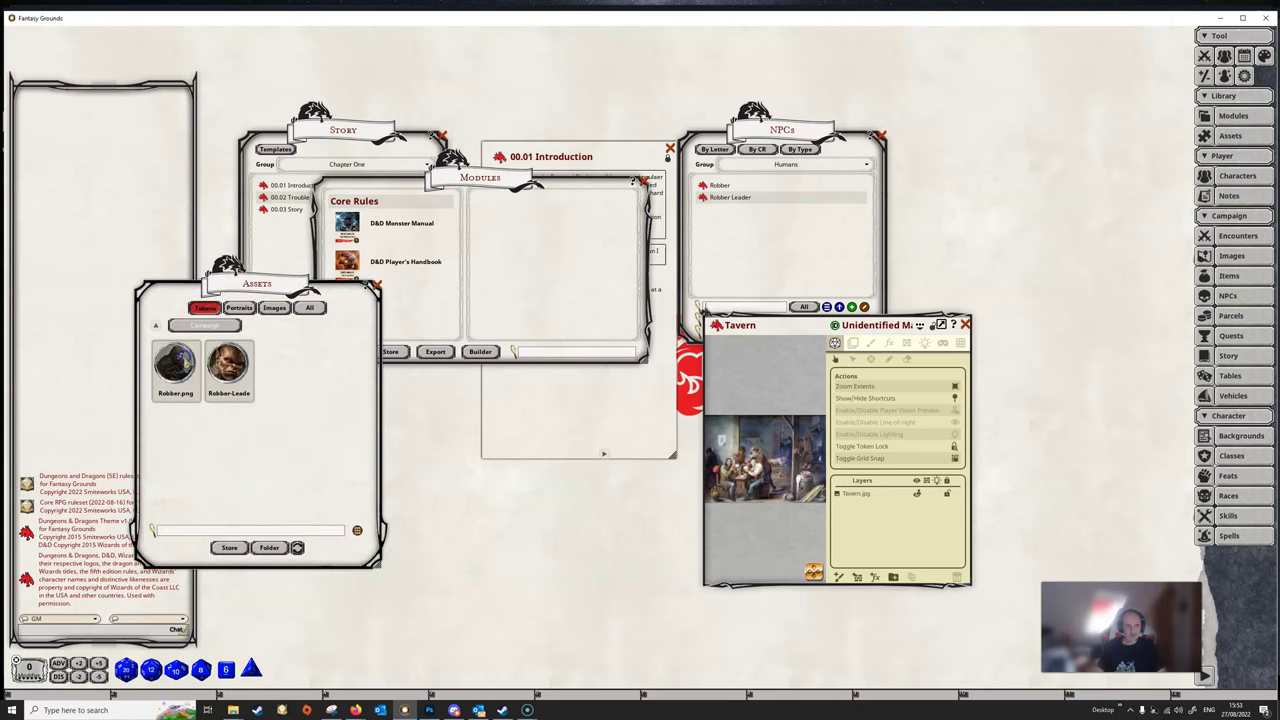
left_click(272, 306)
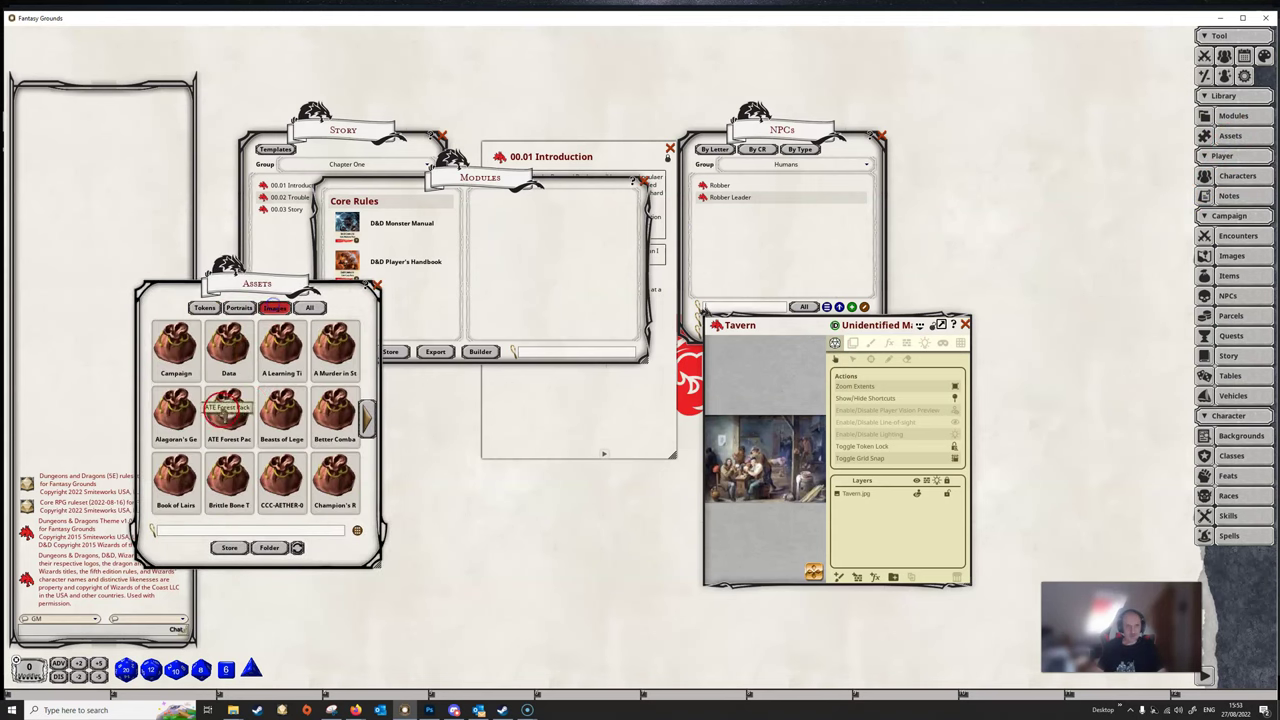
left_click(165, 347)
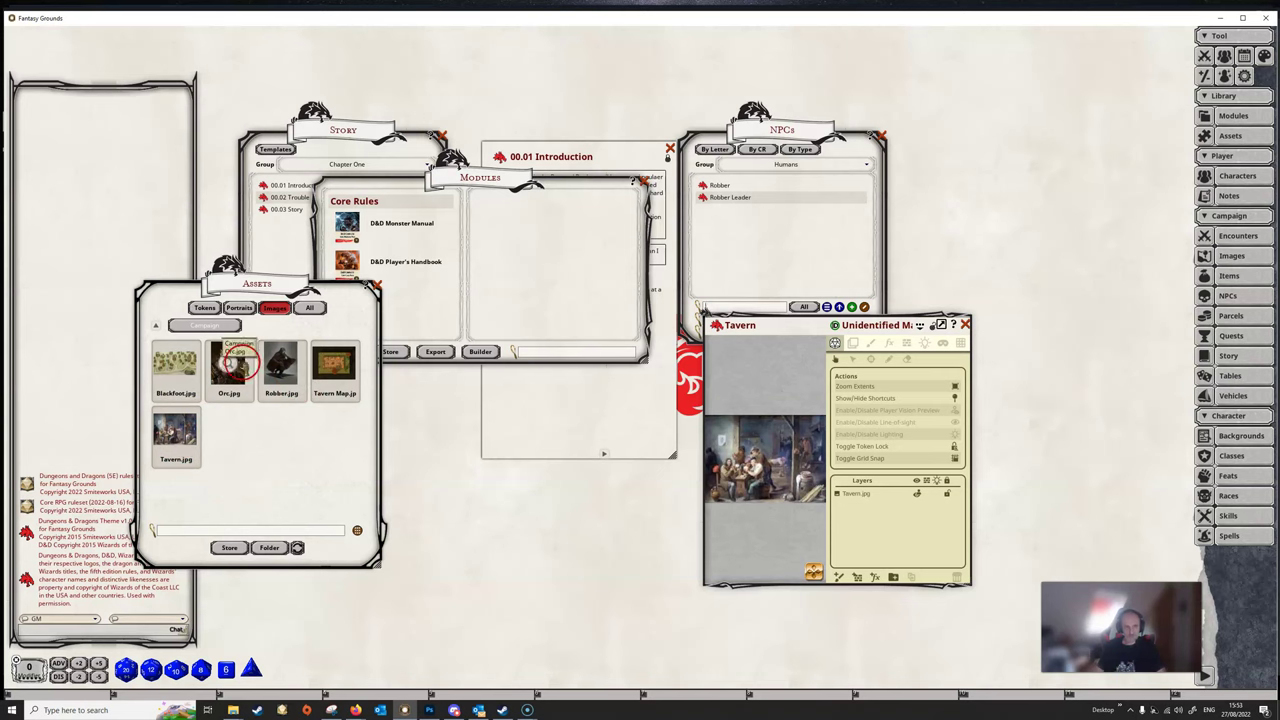
Step: Open the campaign's images folder in File Explorer, select Tavern Map.jpg, and put the folder window away
left_click(270, 547)
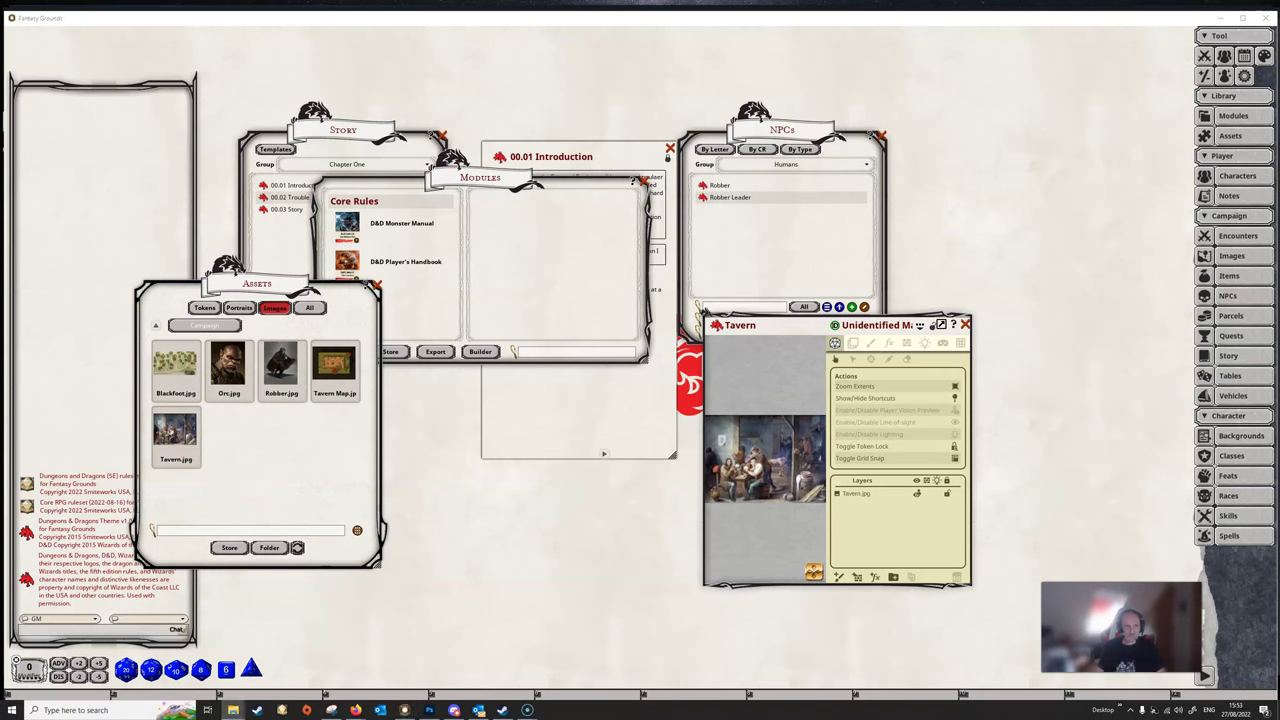
left_click_drag(43, 223, 766, 137)
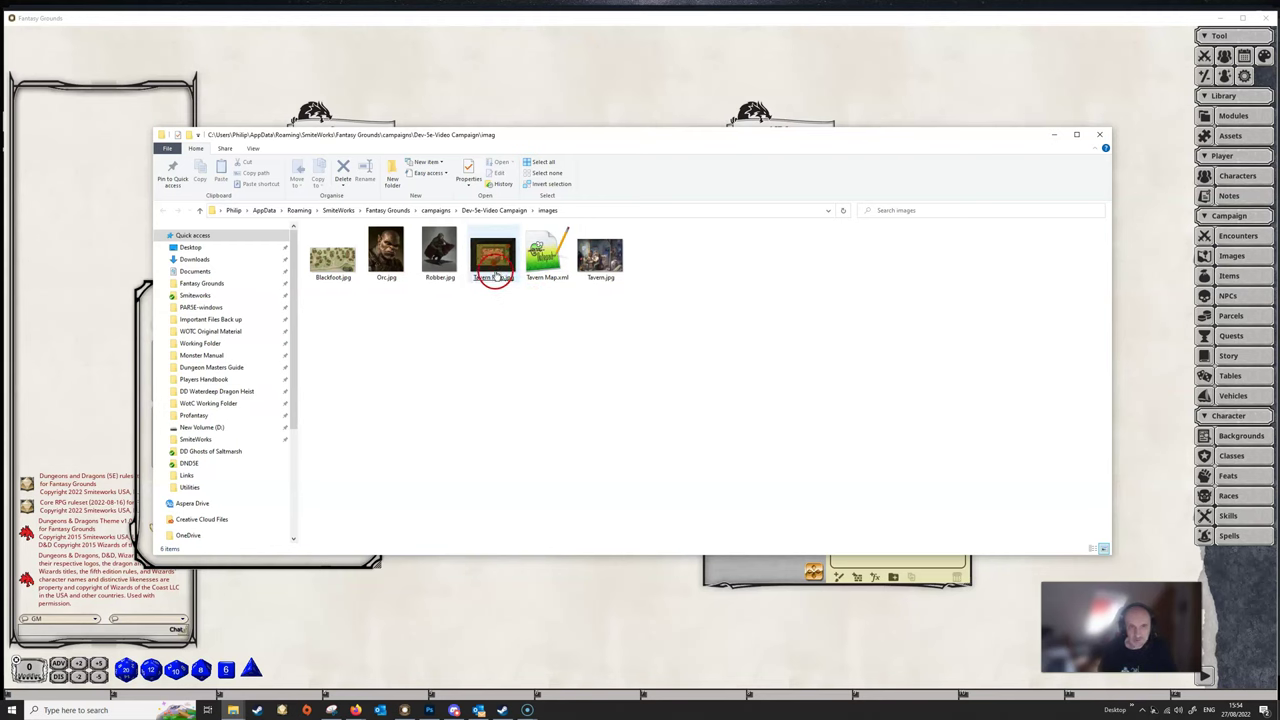
left_click_drag(492, 272, 487, 288)
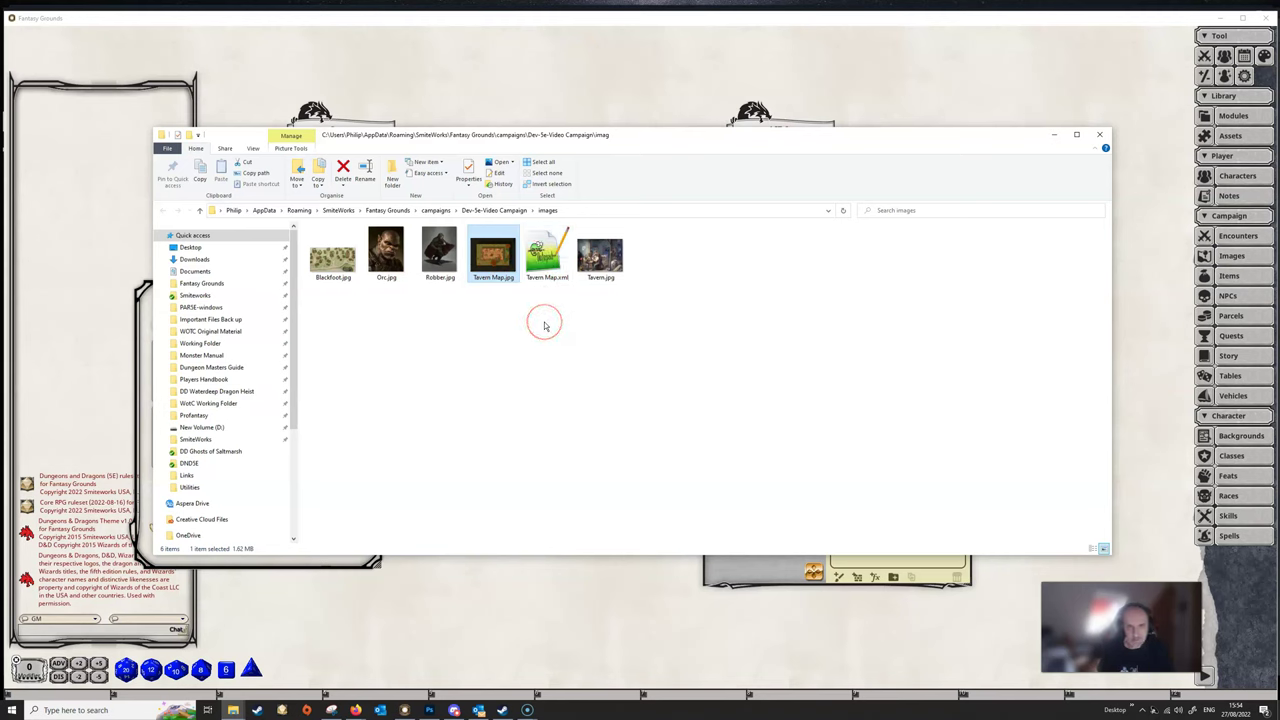
left_click_drag(797, 134, 18, 230)
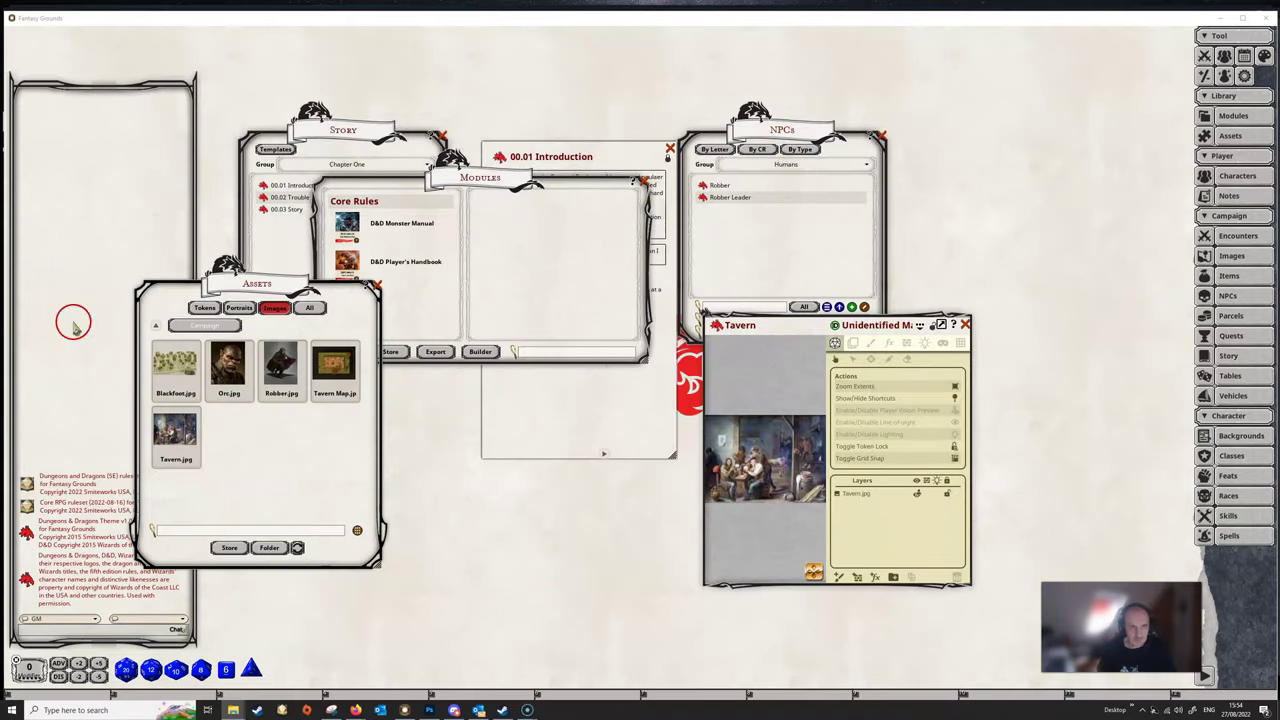
Step: Show the campaign's token assets, view their tokens folder in File Explorer, and put that window away
left_click(204, 307)
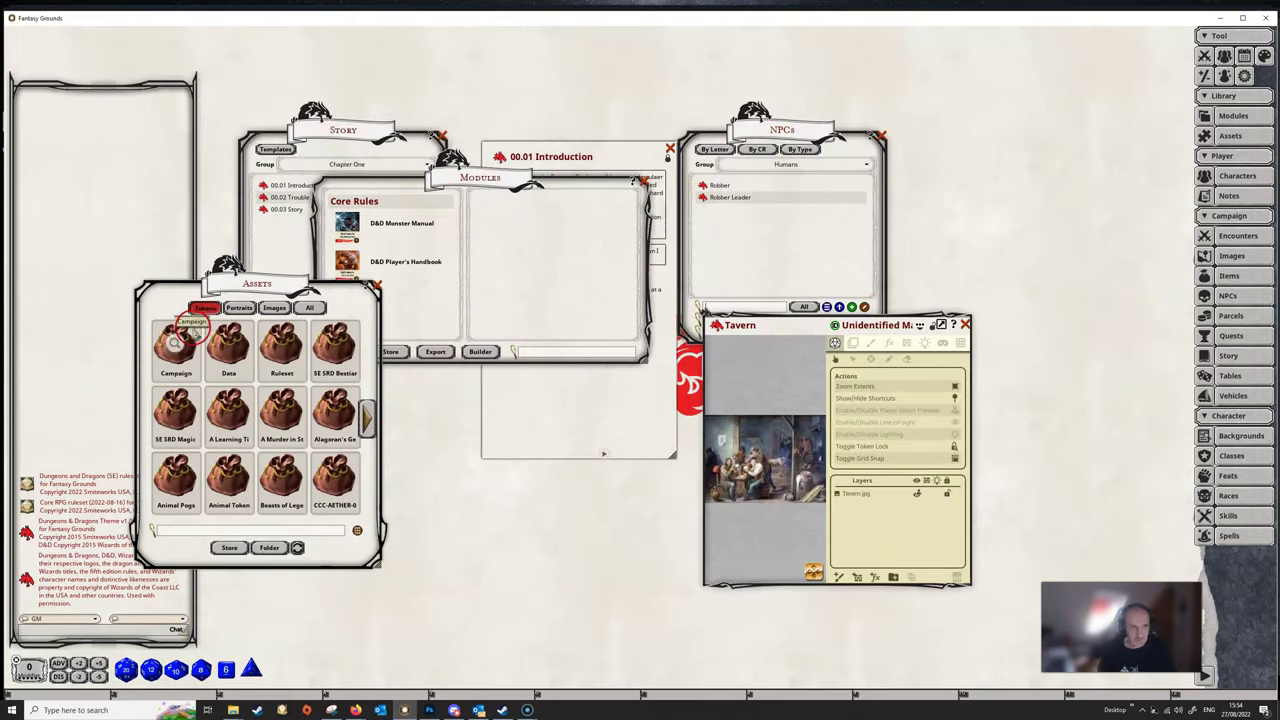
left_click(182, 343)
left_click(268, 547)
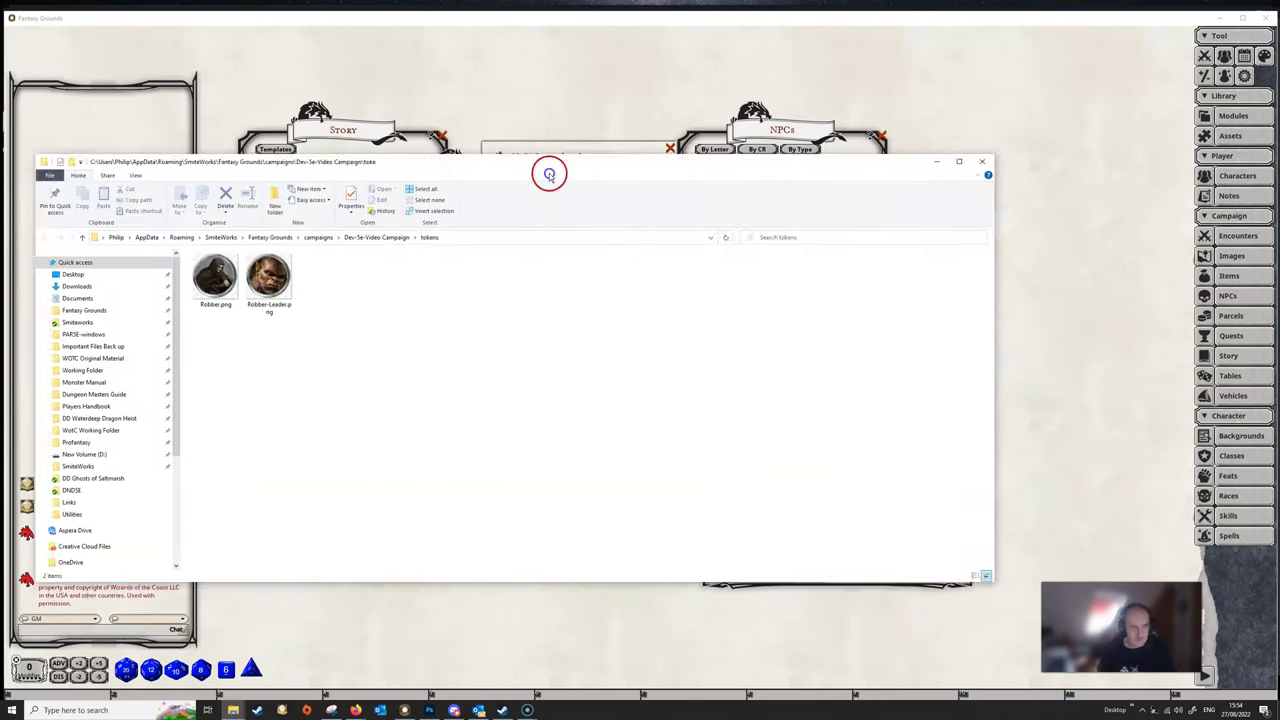
left_click_drag(549, 171, 711, 98)
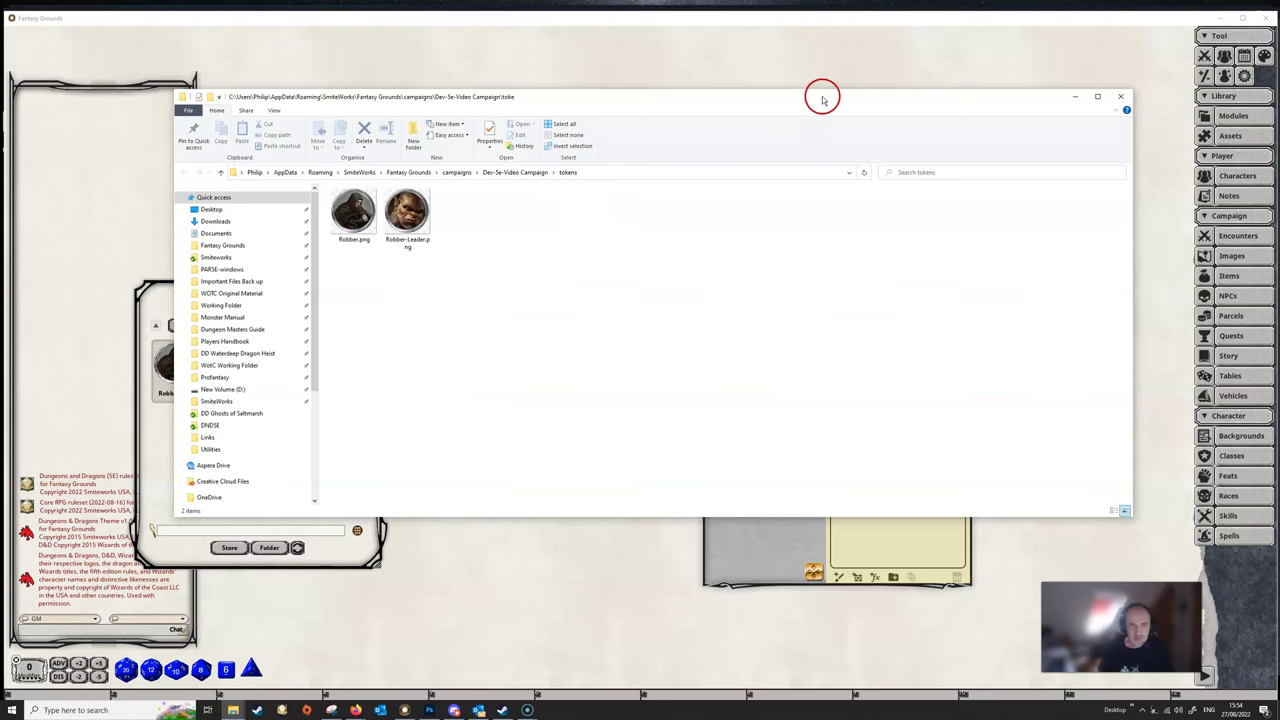
key("super+Down")
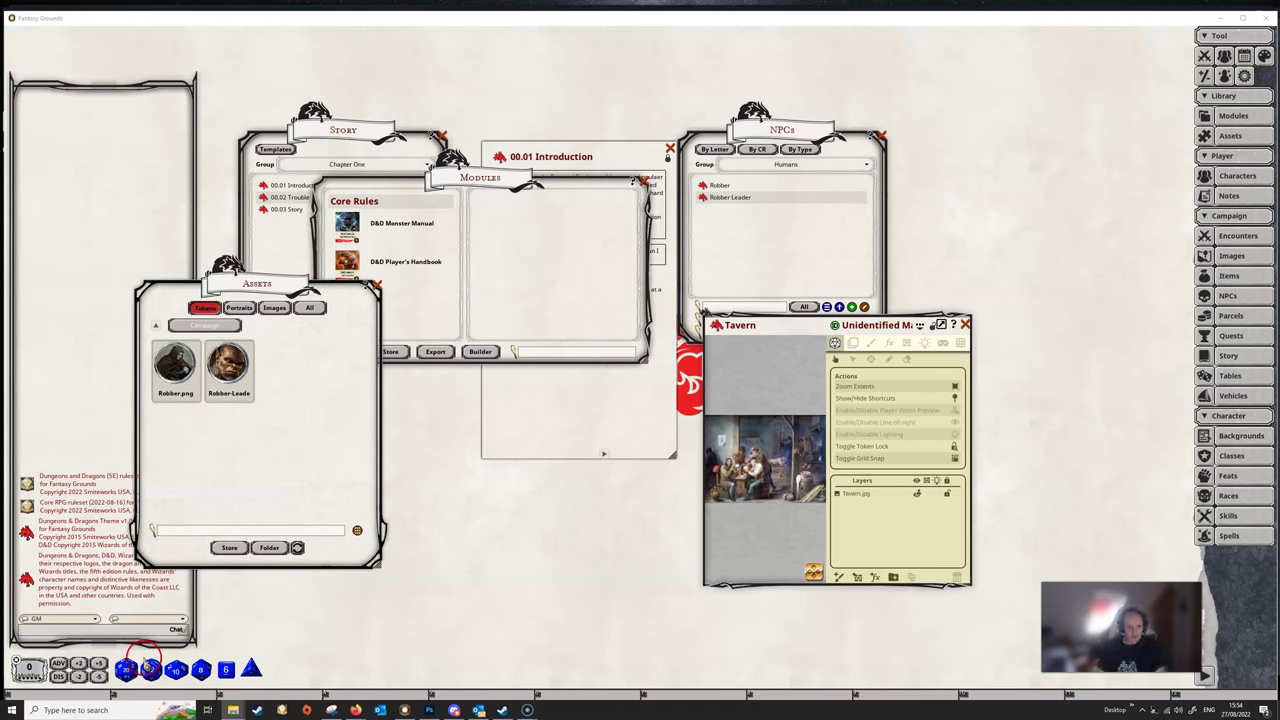
Step: Close the Tavern image and the Modules list, and open the 00.02 Trouble story entry
left_click(966, 325)
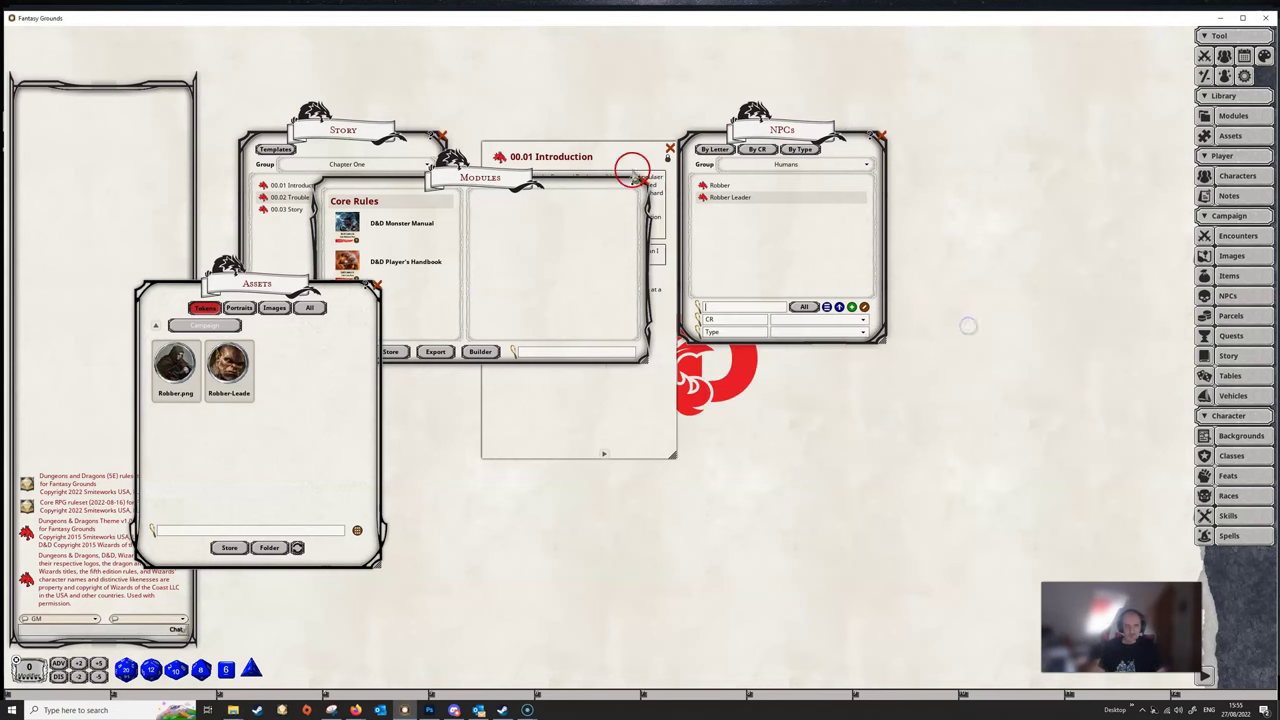
left_click(641, 180)
left_click(294, 198)
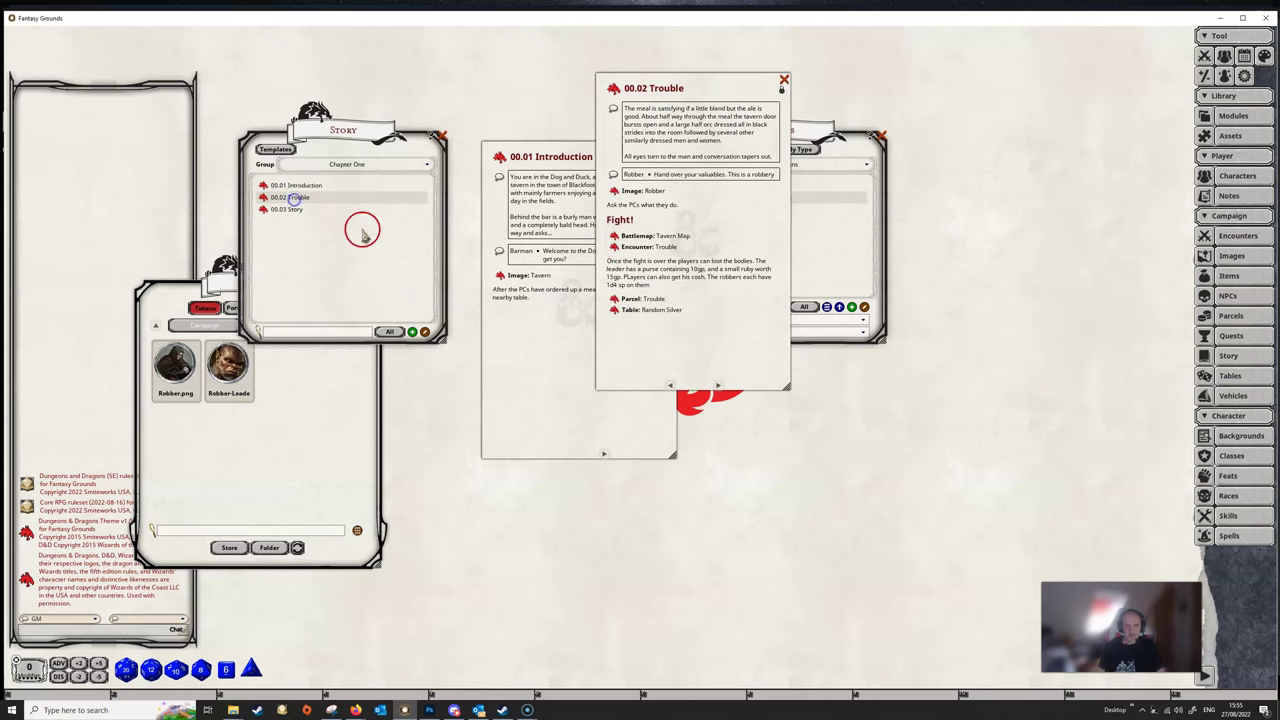
Step: View the Robber image and the Tavern Map battlemap linked in 00.02 Trouble, closing each one
left_click(614, 192)
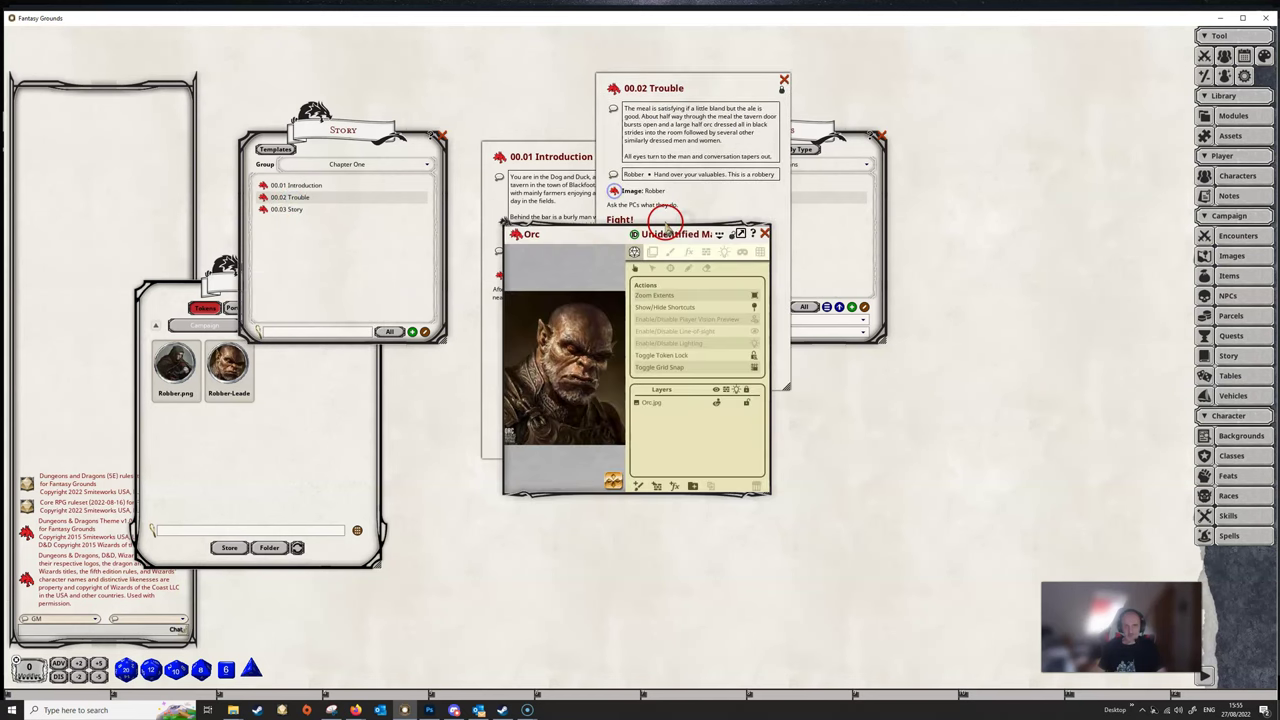
left_click(764, 234)
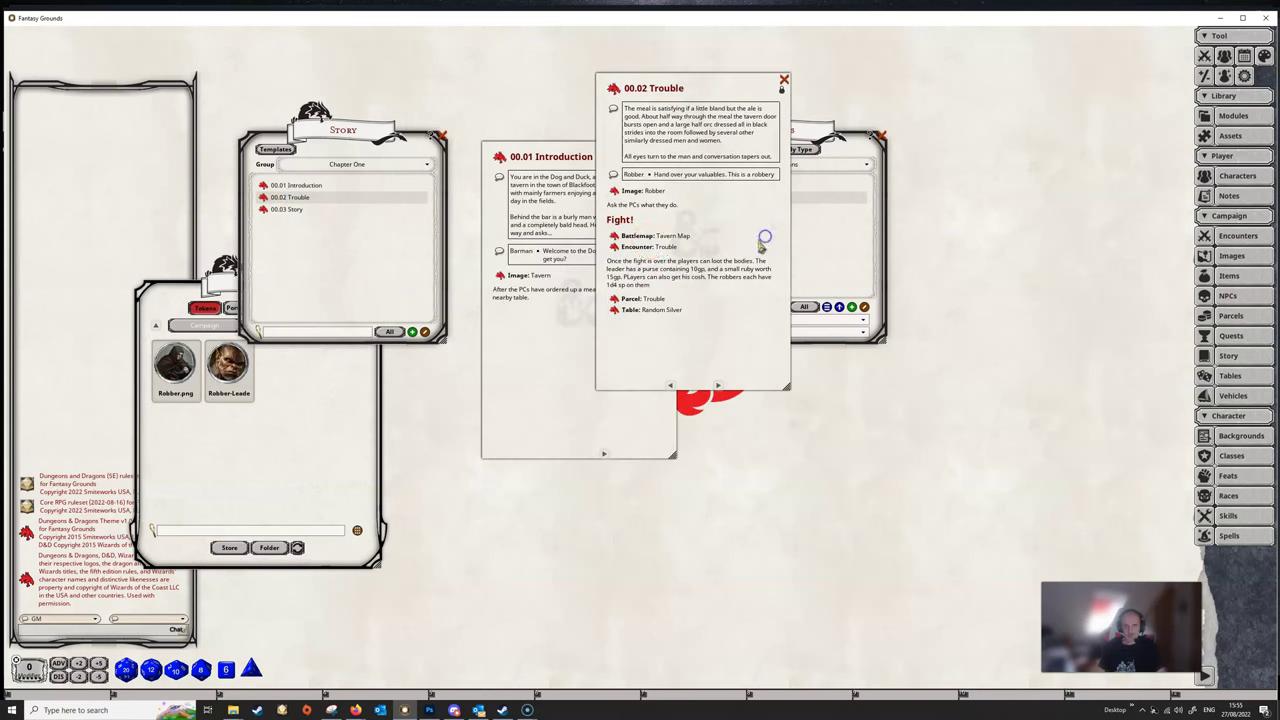
left_click(613, 237)
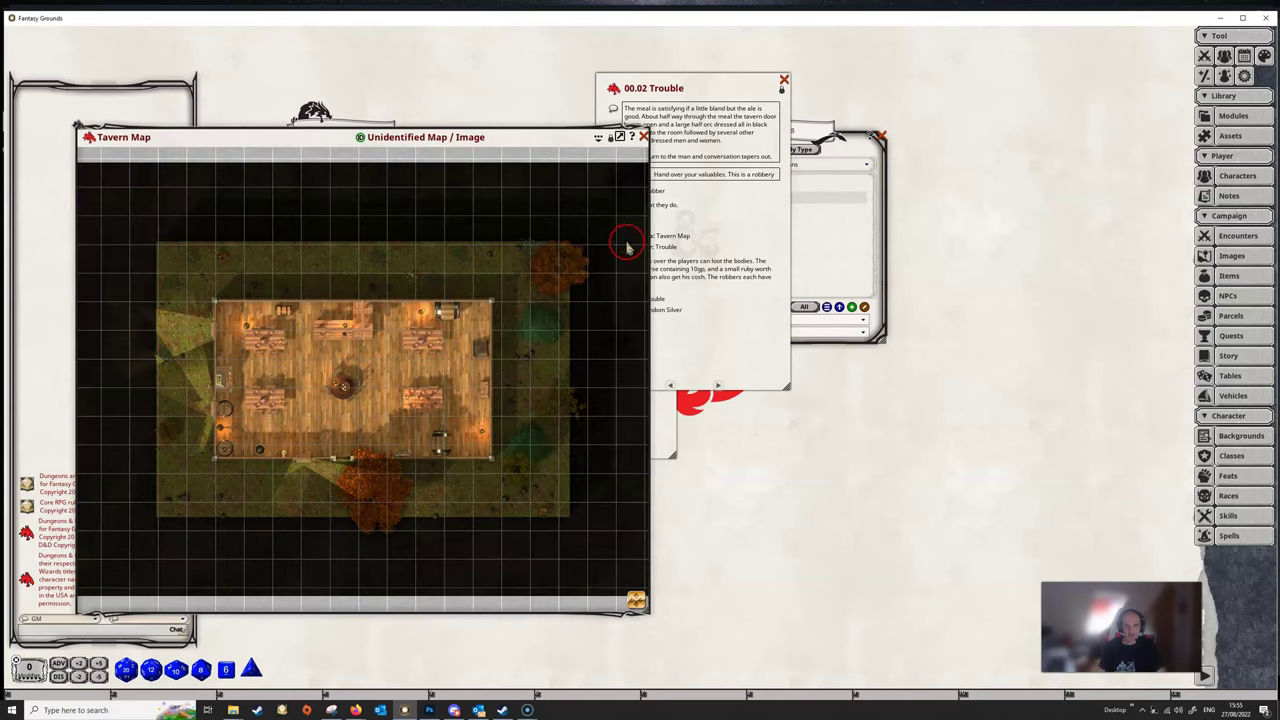
left_click(643, 137)
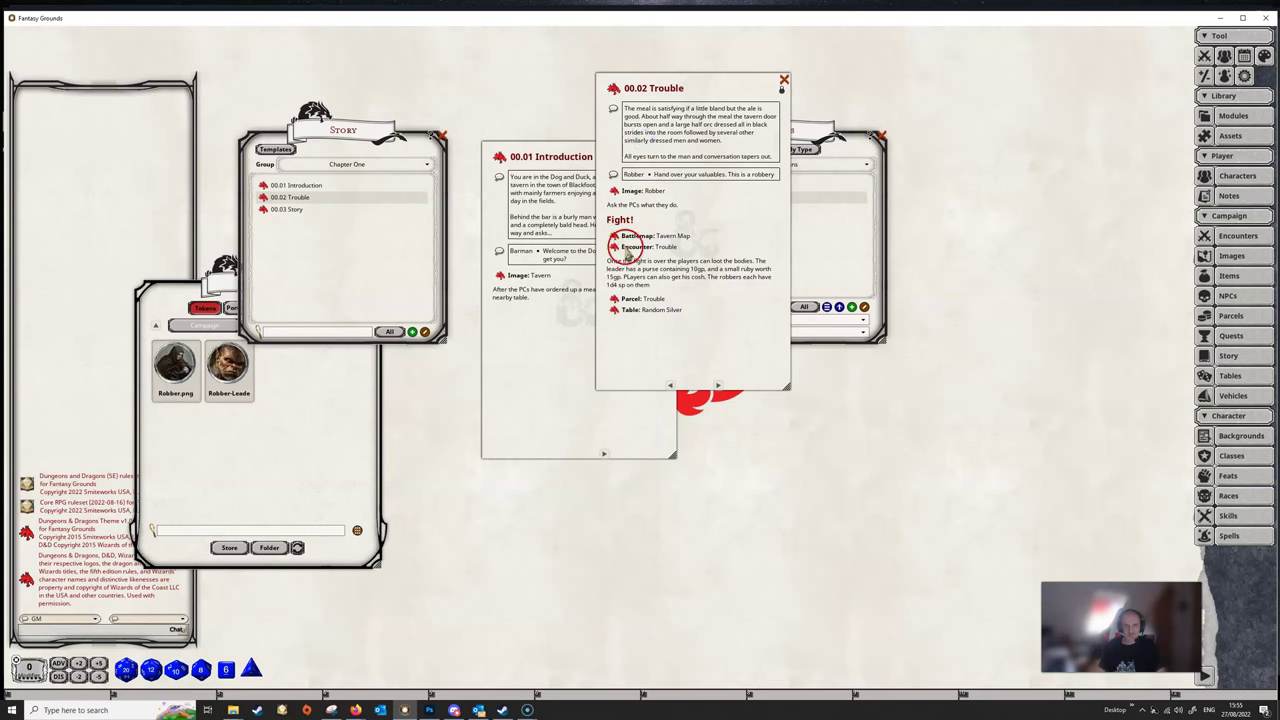
Step: View the Trouble encounter and the Trouble parcel linked in the story entry, closing each one
left_click(614, 248)
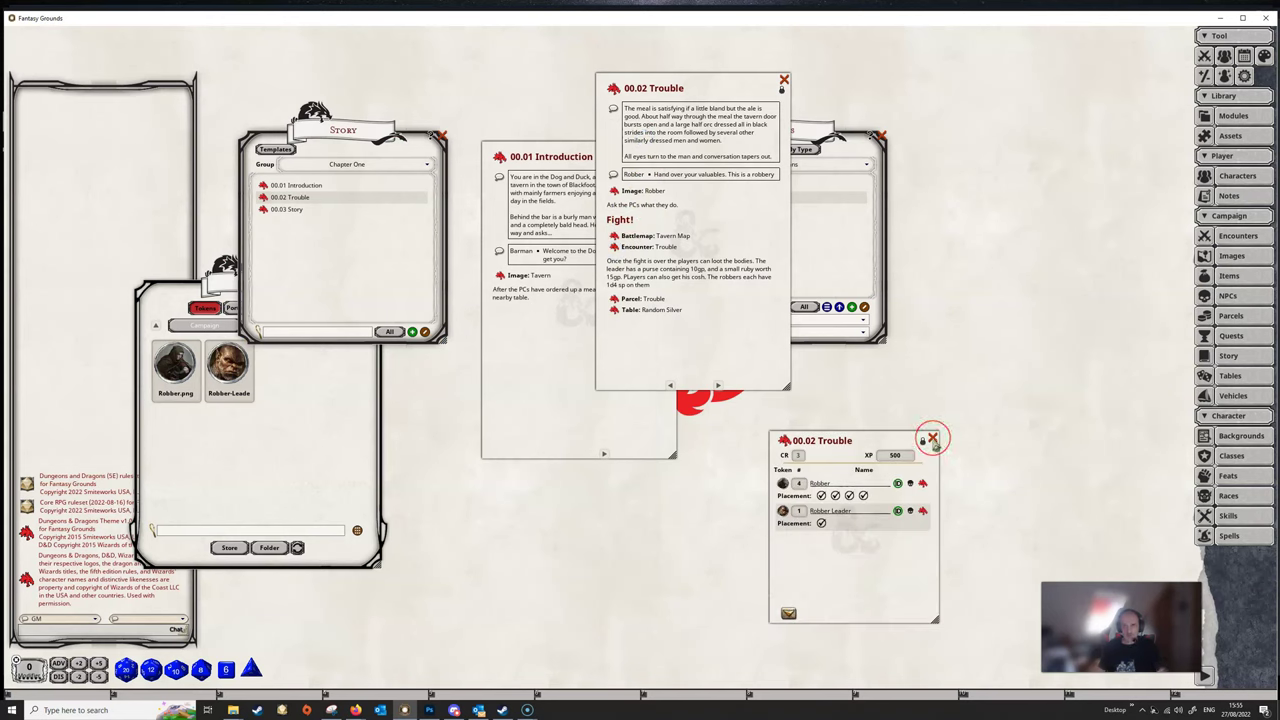
left_click(932, 440)
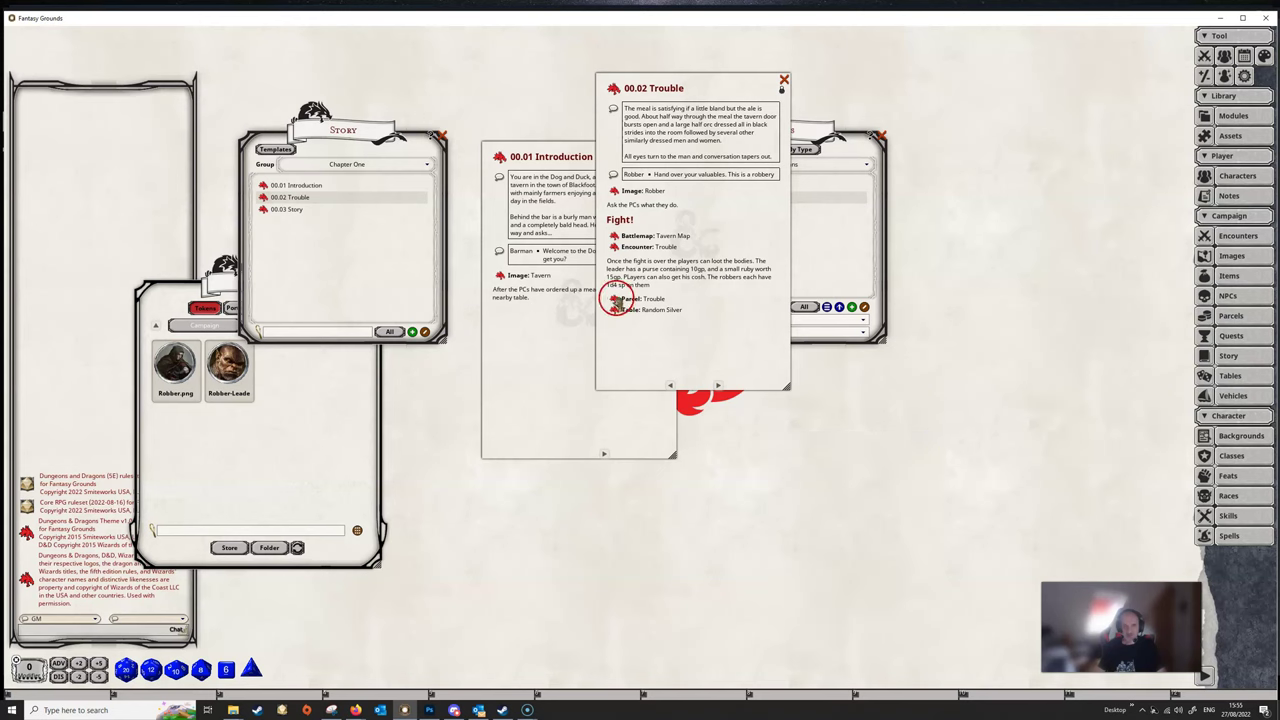
left_click(614, 298)
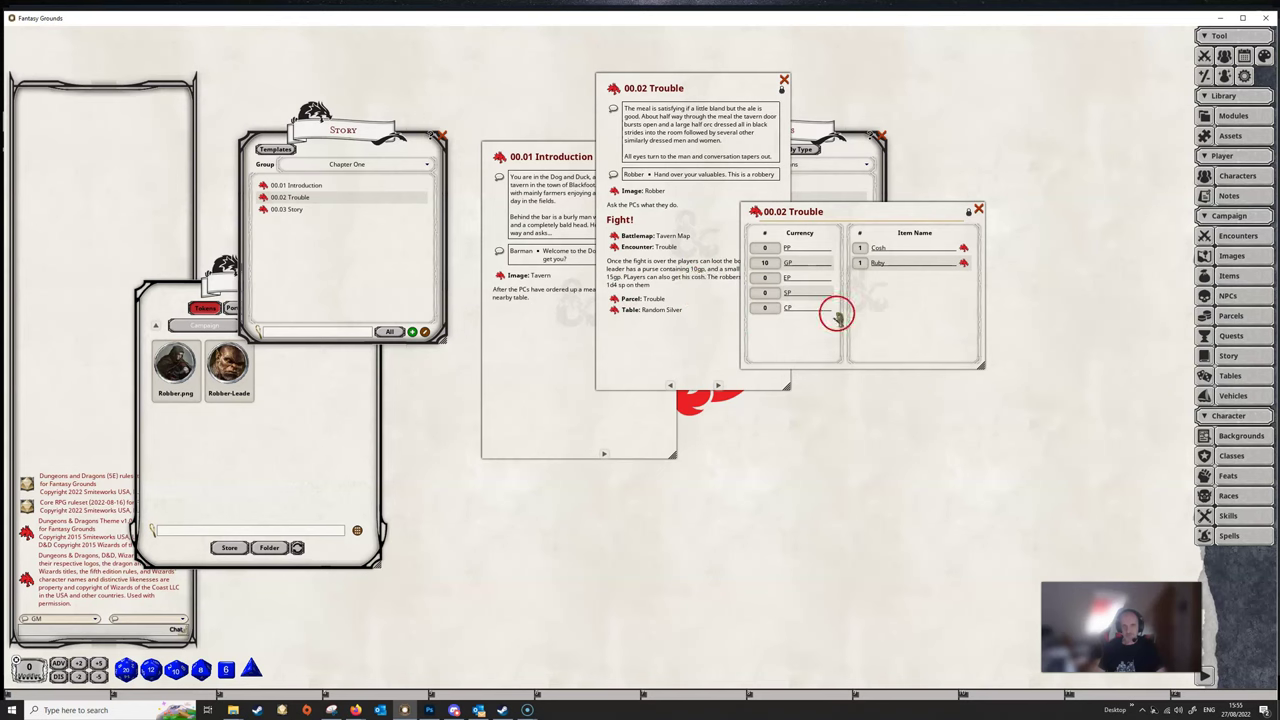
left_click(978, 212)
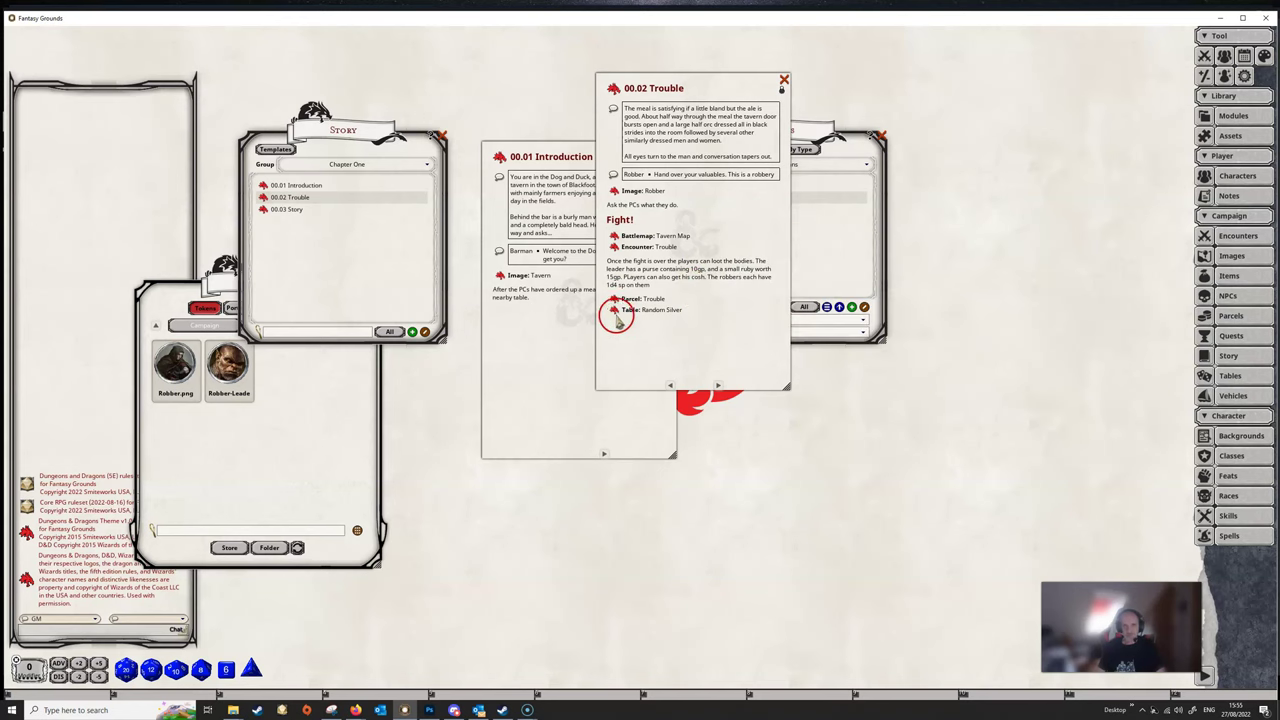
Step: Roll the Random Silver table linked in 00.02 Trouble, then close its result, the table and the story entry
left_click(614, 310)
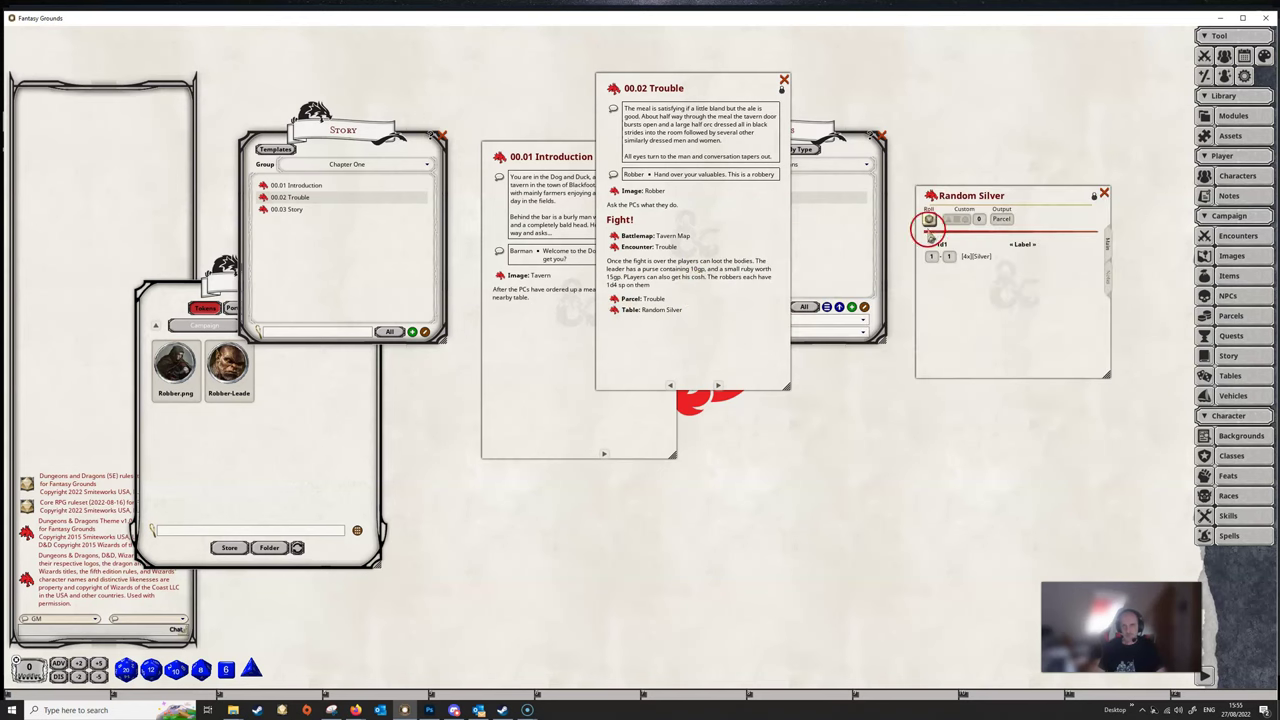
left_click(929, 220)
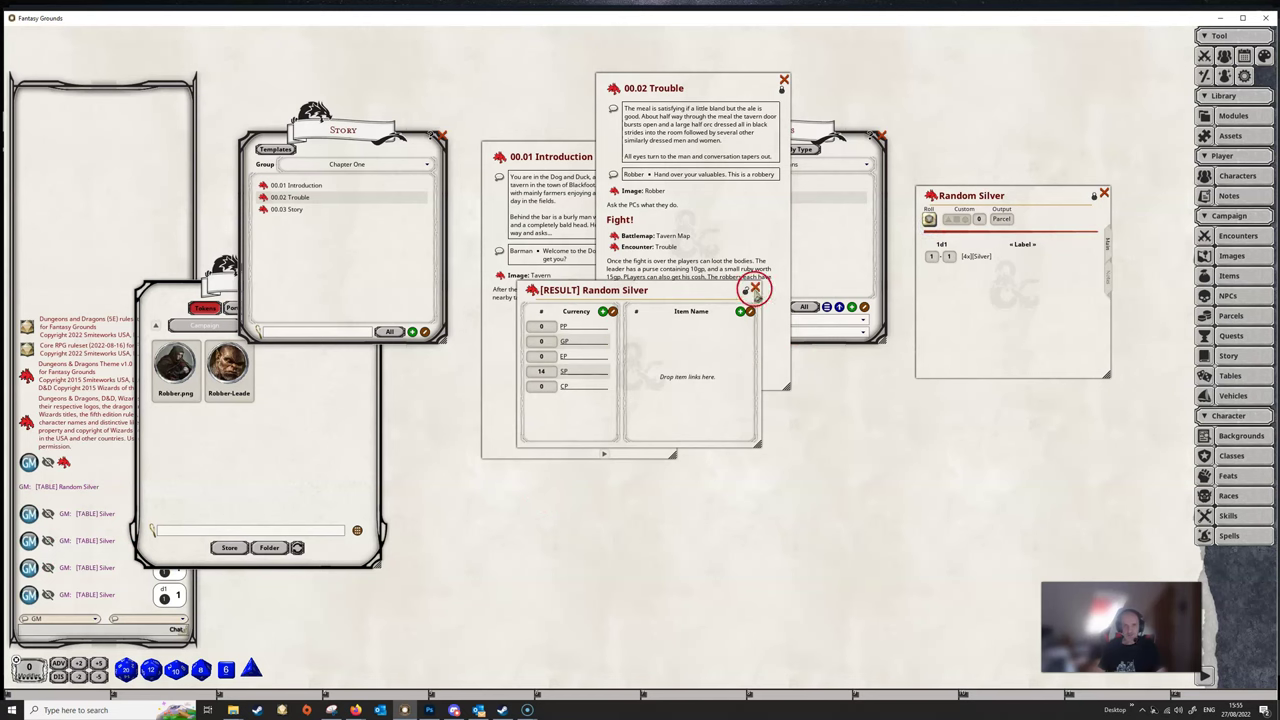
left_click(754, 289)
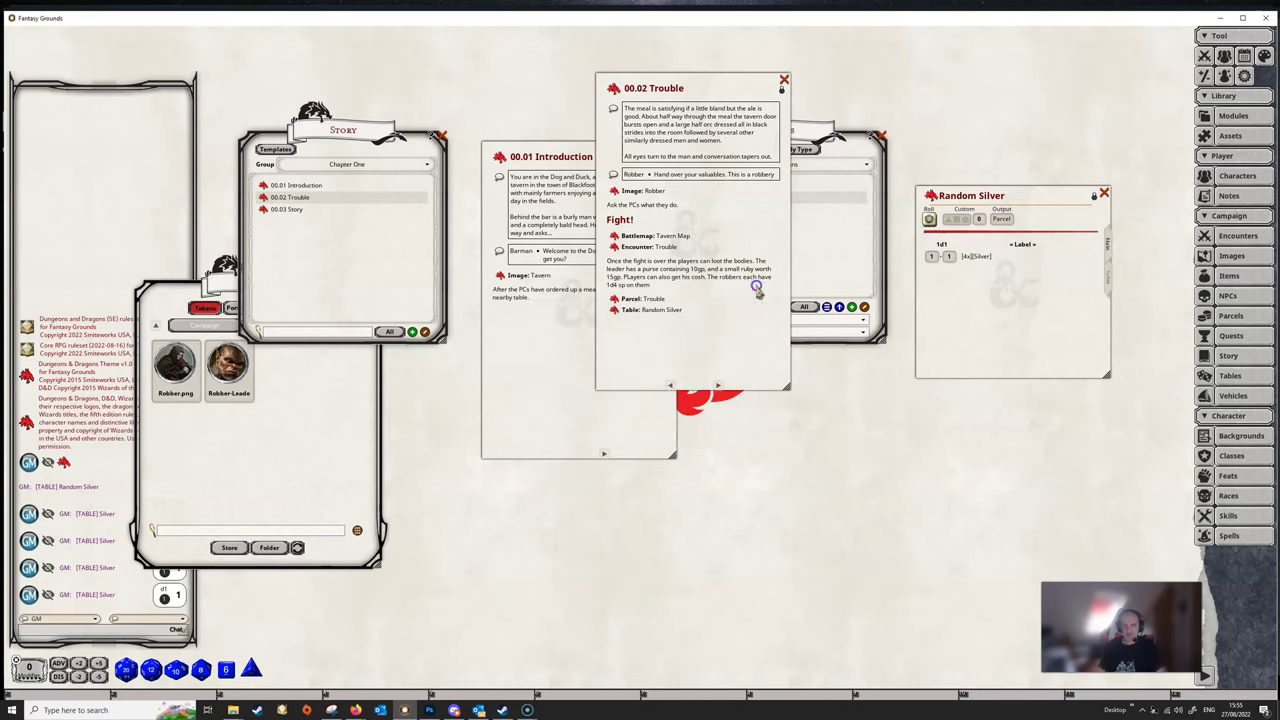
left_click(1104, 193)
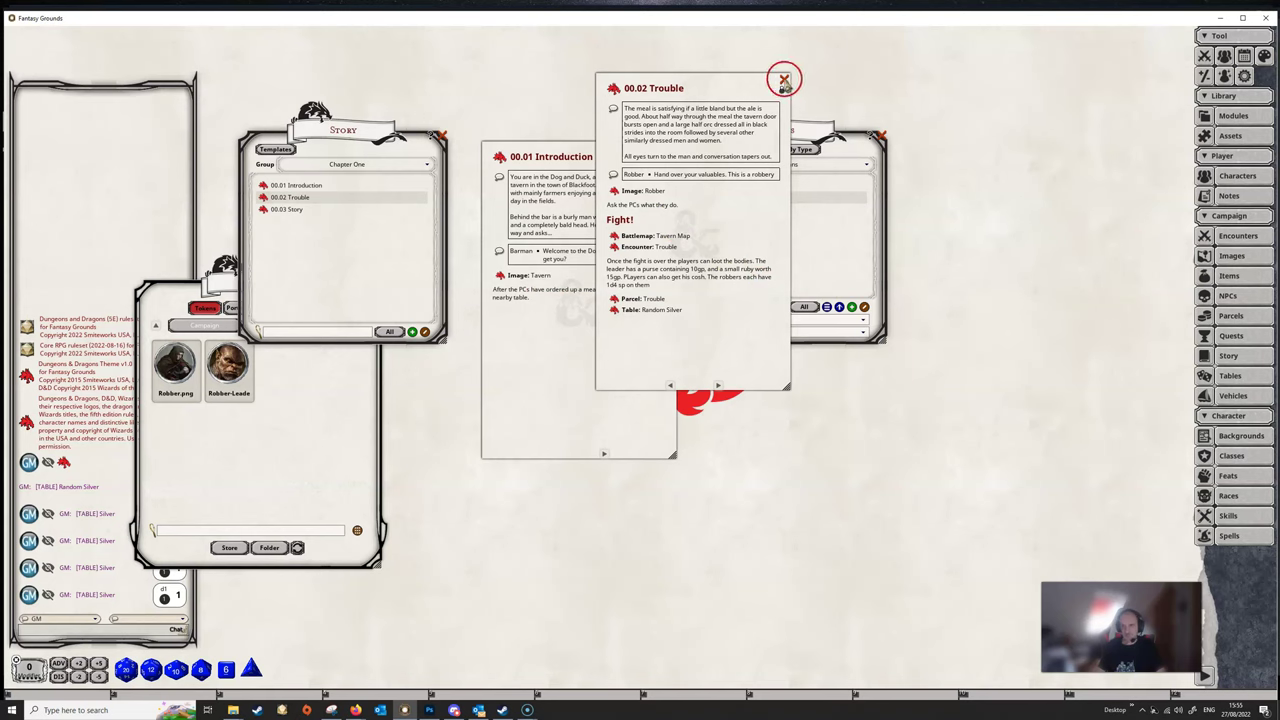
left_click(784, 80)
Step: Filter the Classes list to the uncategorized group, view the My Class record, and close the record
left_click(1232, 456)
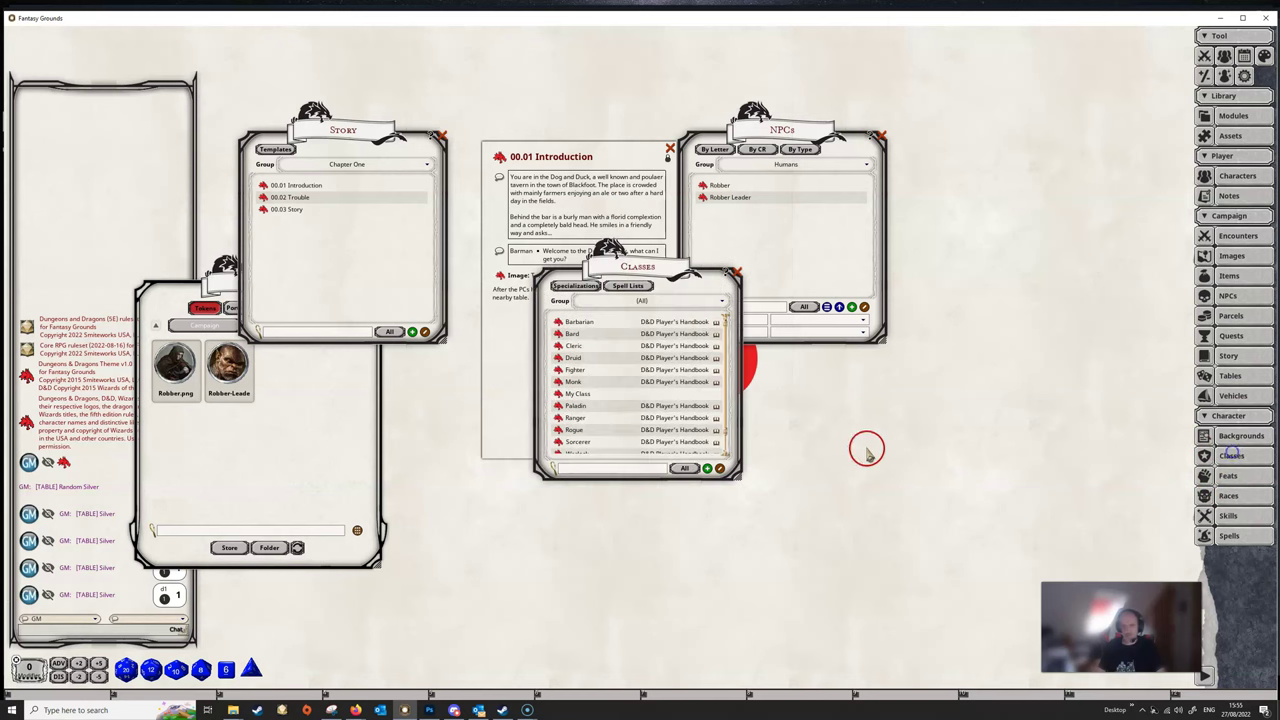
left_click(665, 302)
left_click(628, 313)
left_click(558, 323)
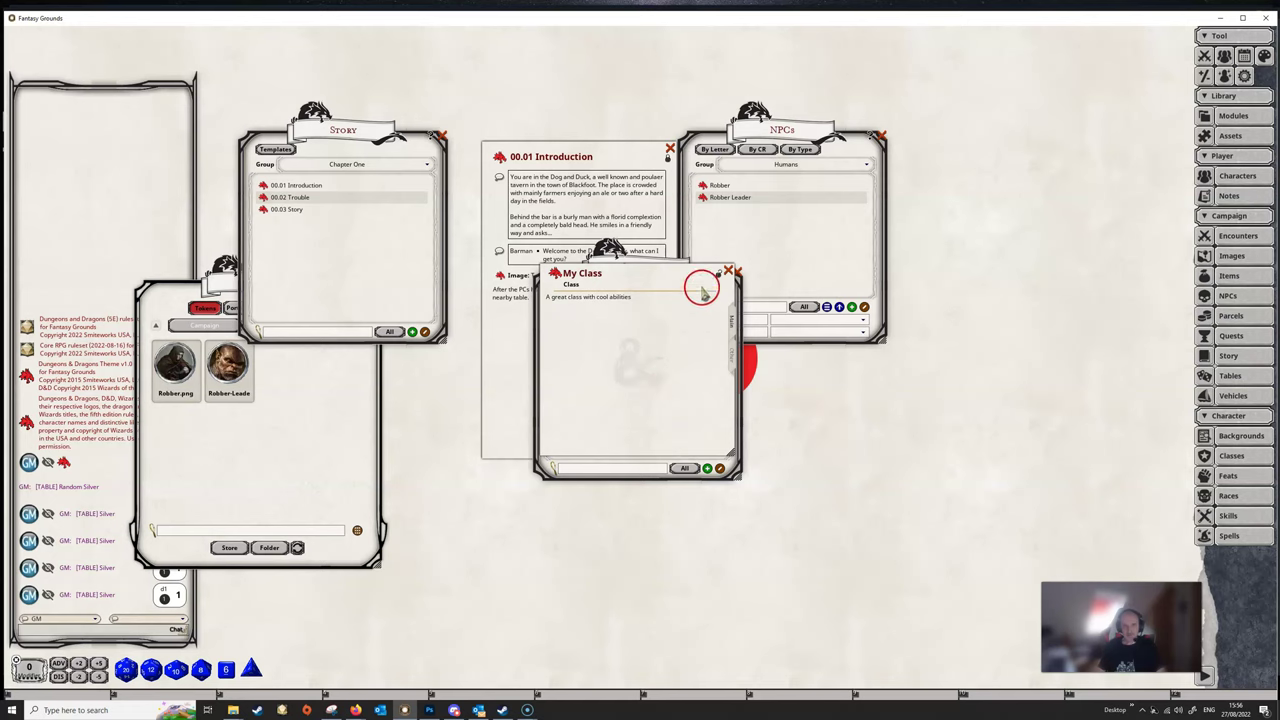
left_click(729, 271)
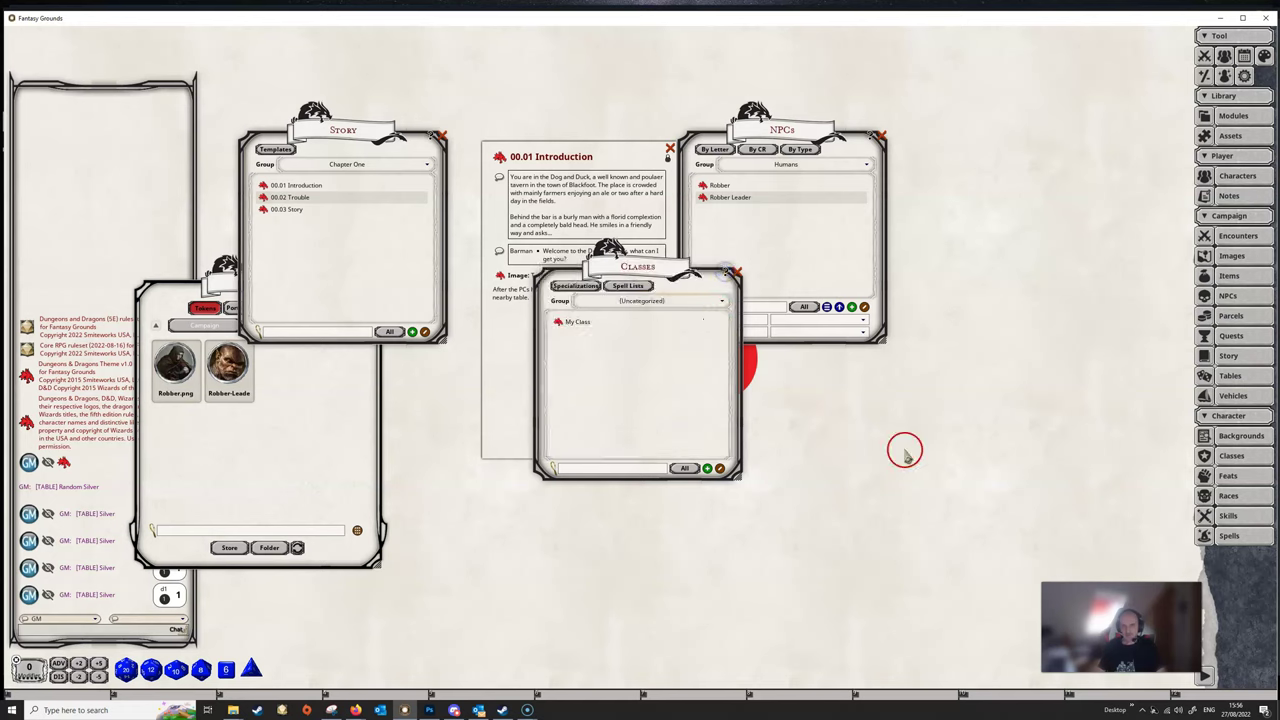
Step: Filter the Races list to its uncategorized entries, and close the Races and Classes lists
left_click(1229, 495)
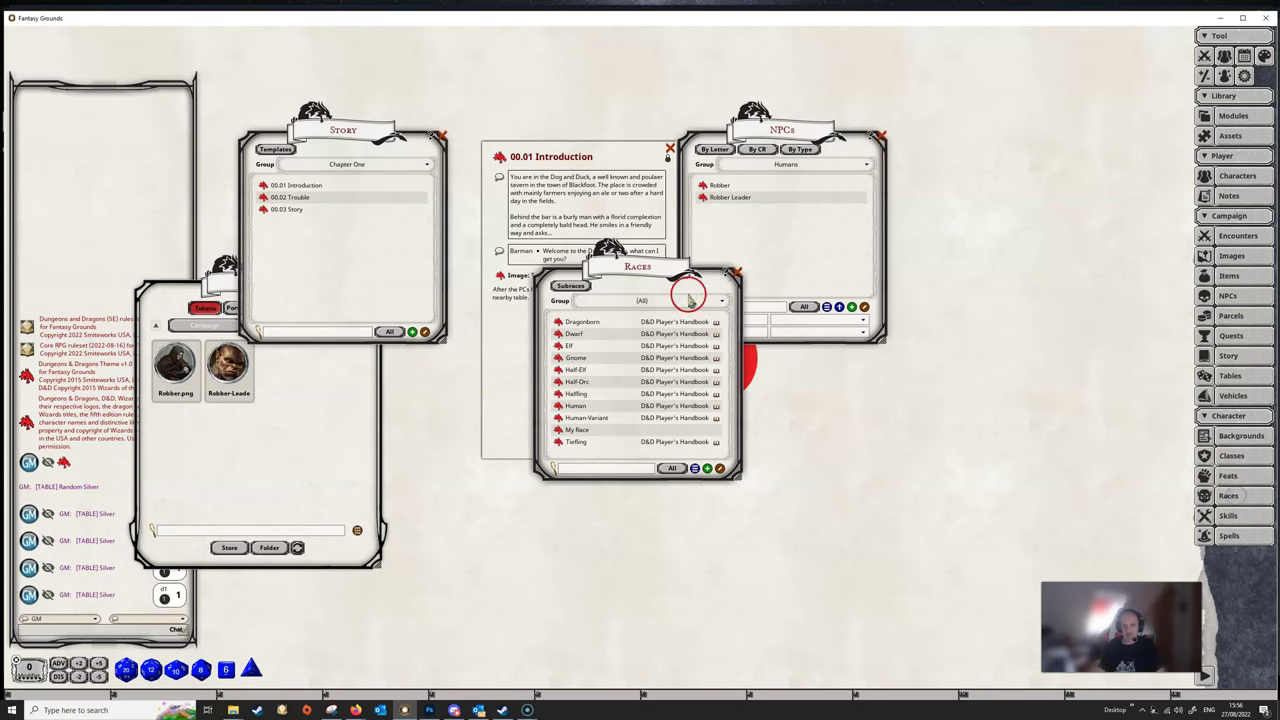
left_click(652, 302)
left_click(614, 314)
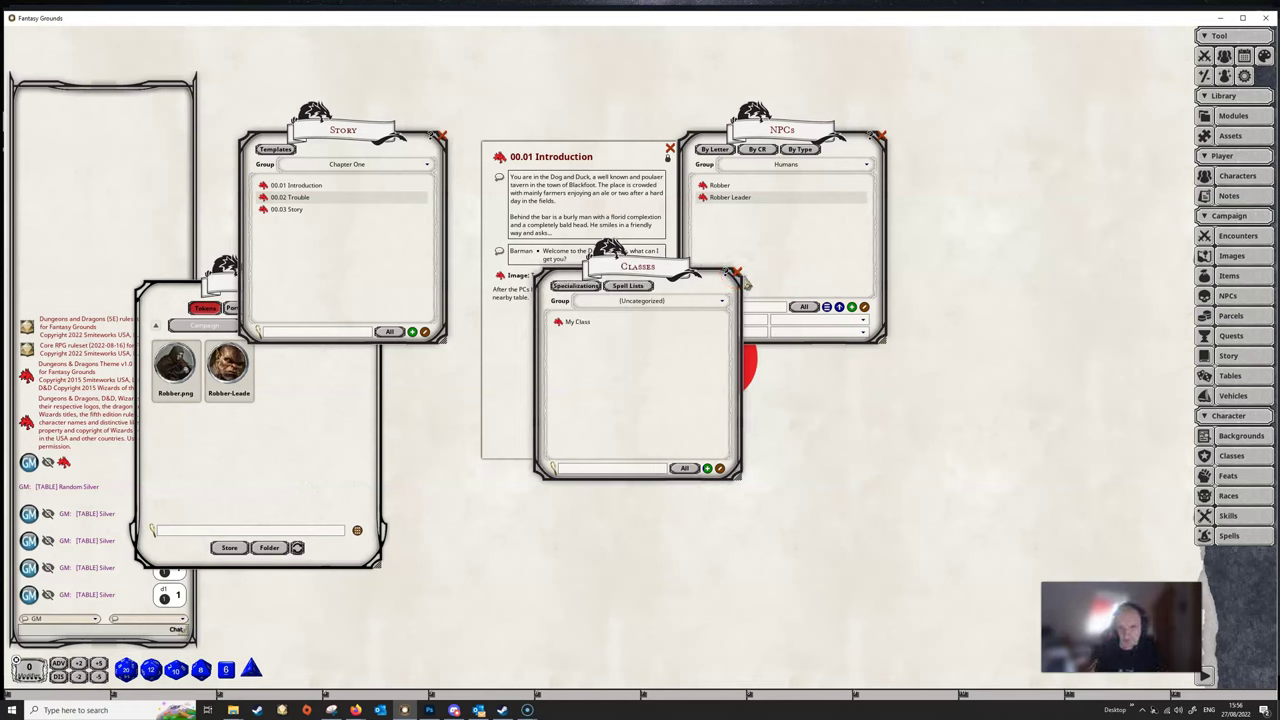
left_click(736, 272)
Step: View the Skills, Feats and Notes lists, closing each one
left_click(1229, 515)
left_click(738, 279)
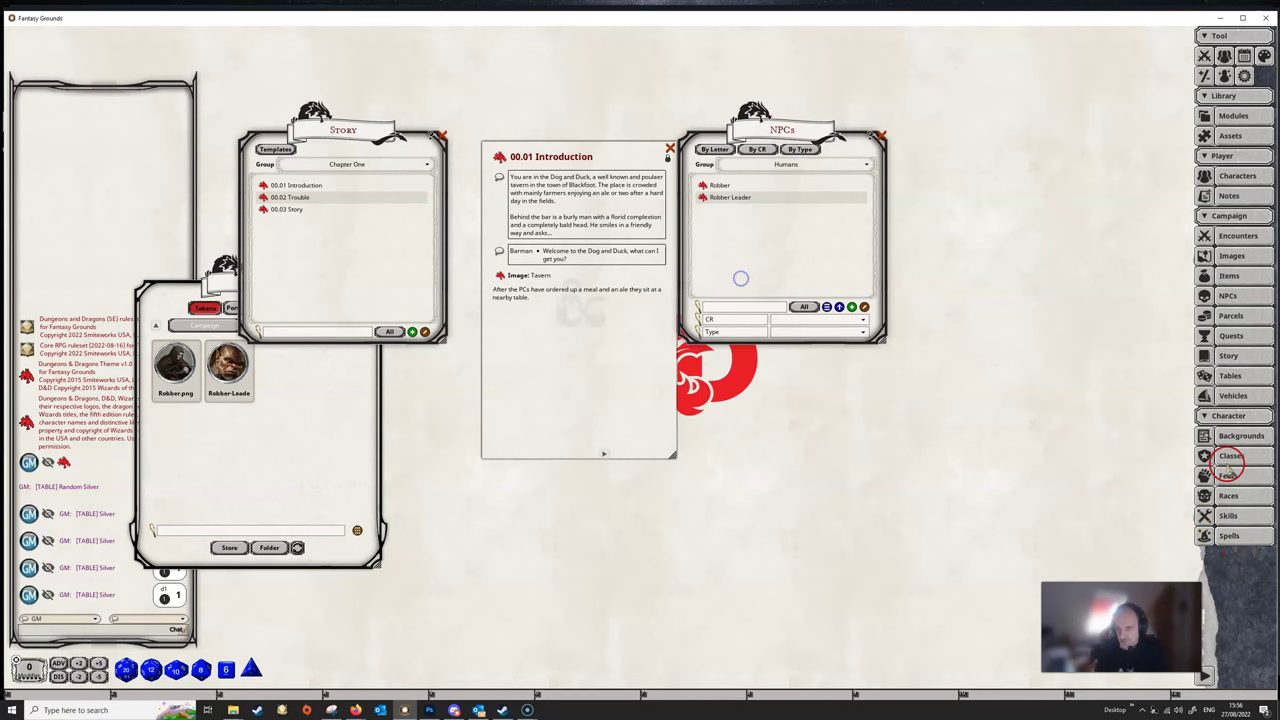
left_click(1231, 476)
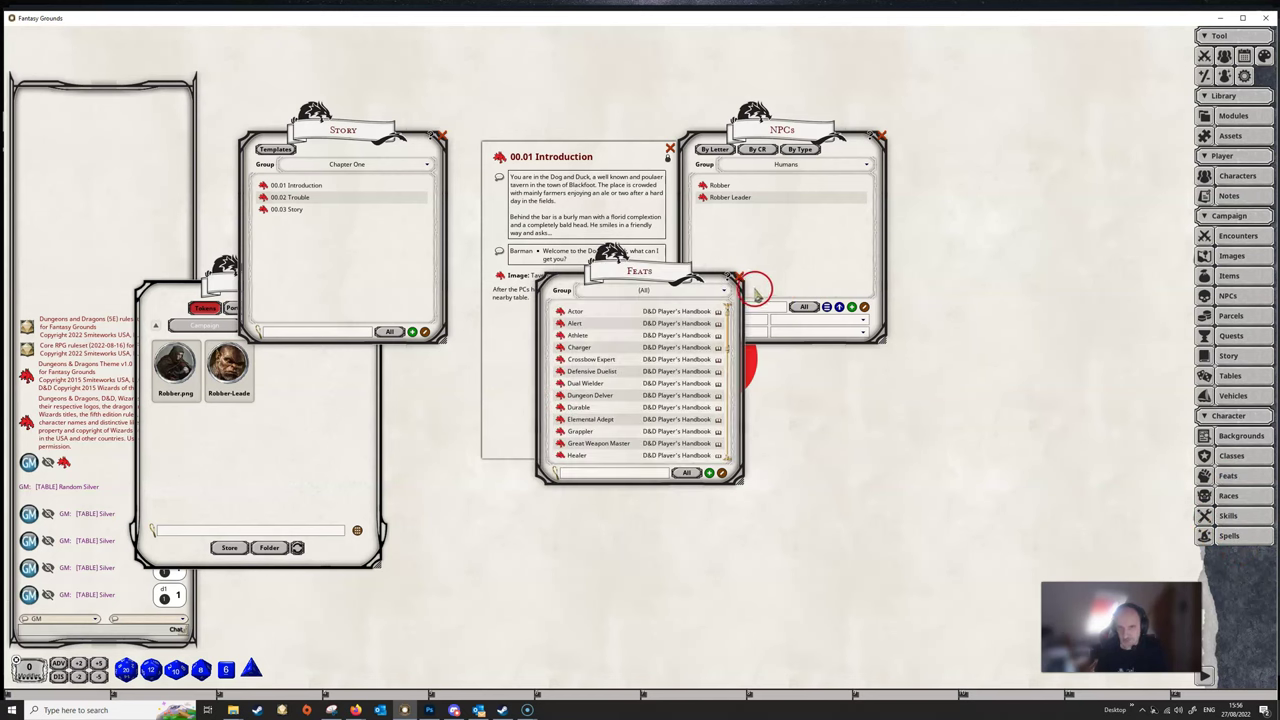
left_click(738, 279)
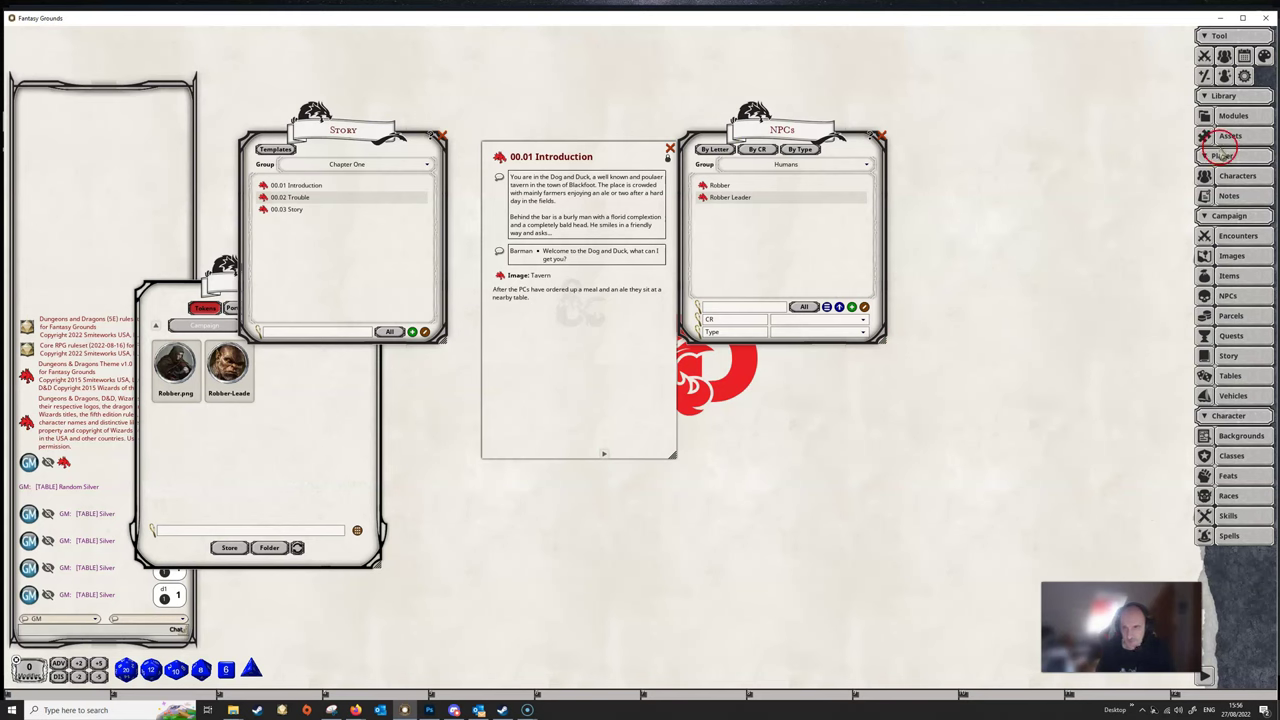
left_click(1232, 196)
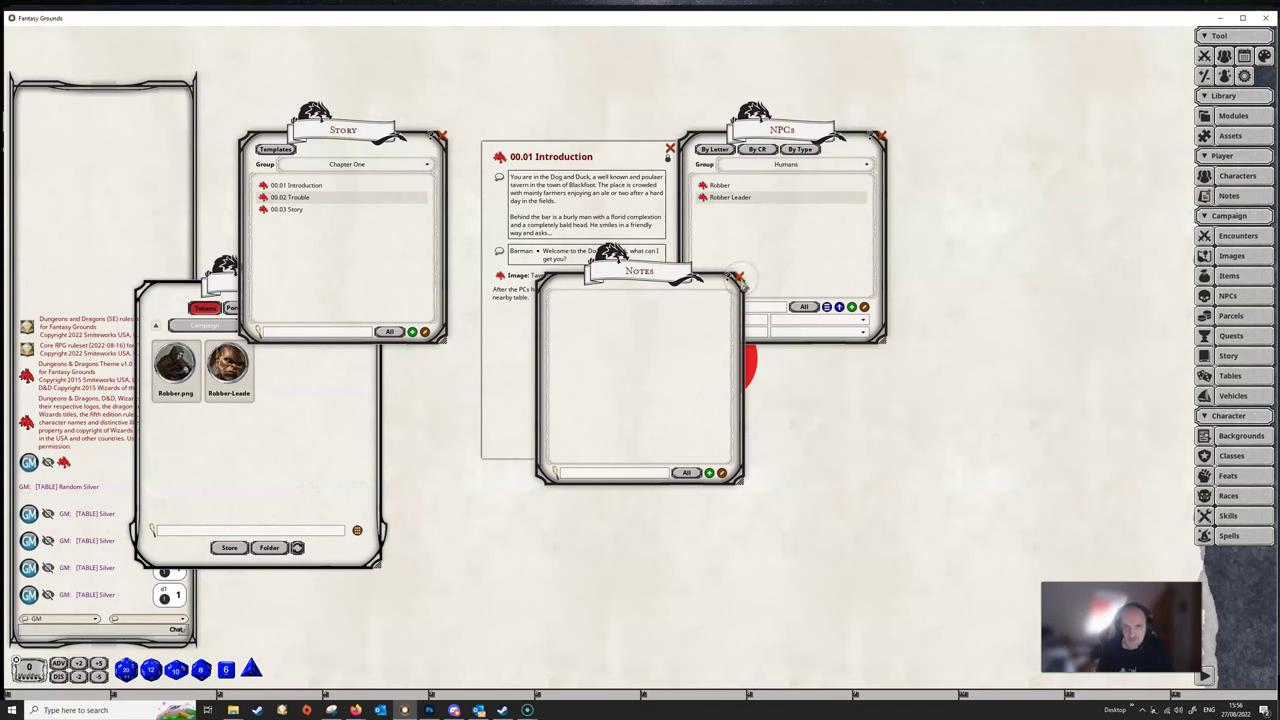
left_click(739, 279)
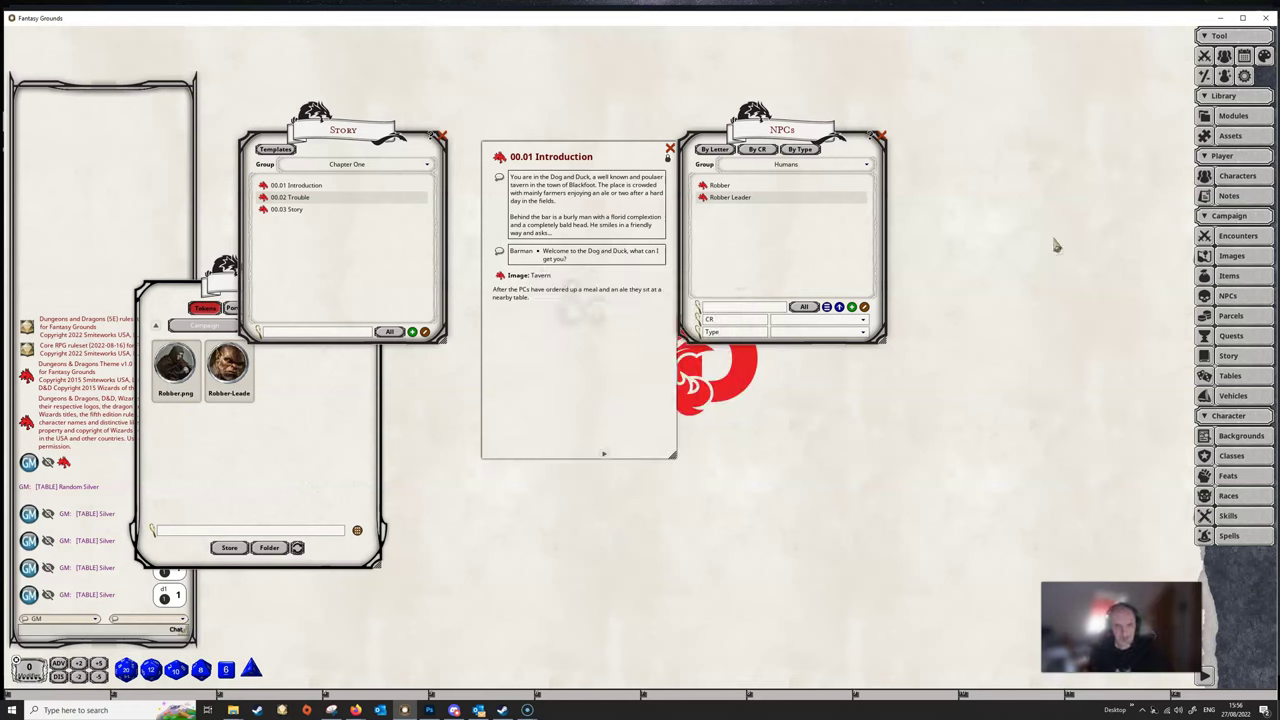
Step: View the Blackfoot and The Dog and Duck pages in the My Campaign reference manual builder, and close it together with the Modules list
left_click(1240, 116)
left_click(481, 350)
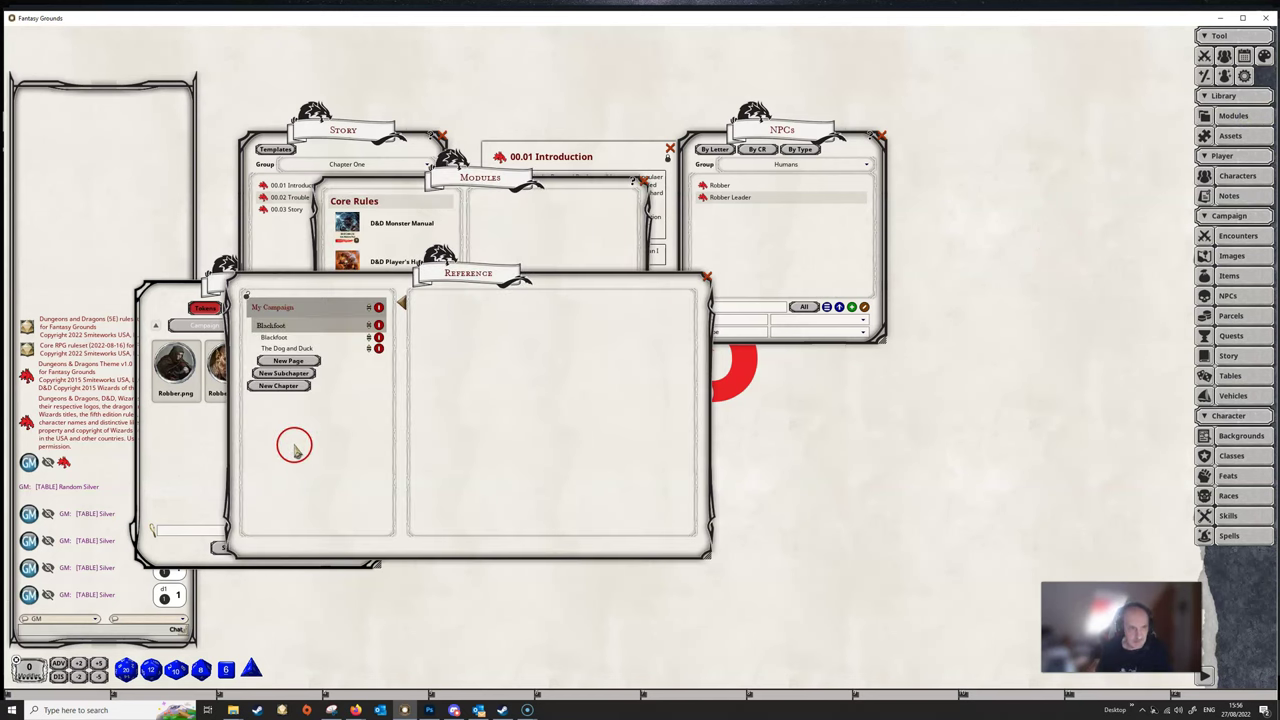
left_click(280, 338)
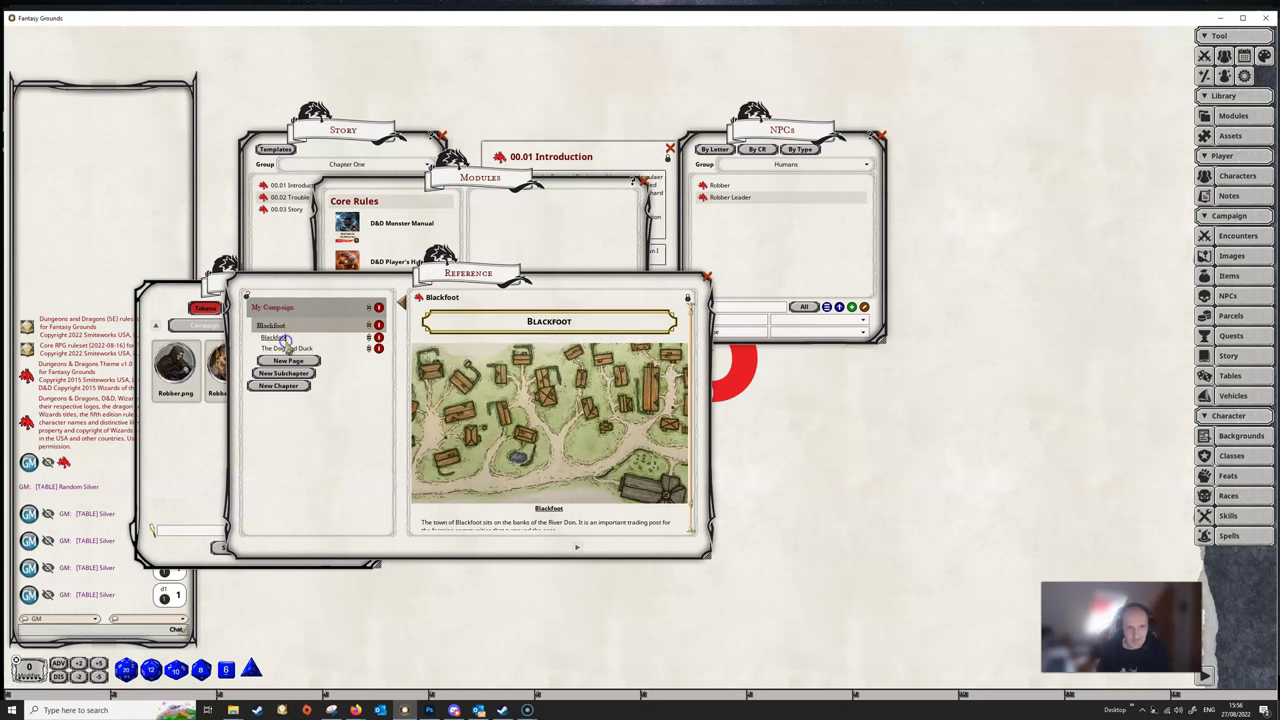
scroll(482, 385, "down", 1)
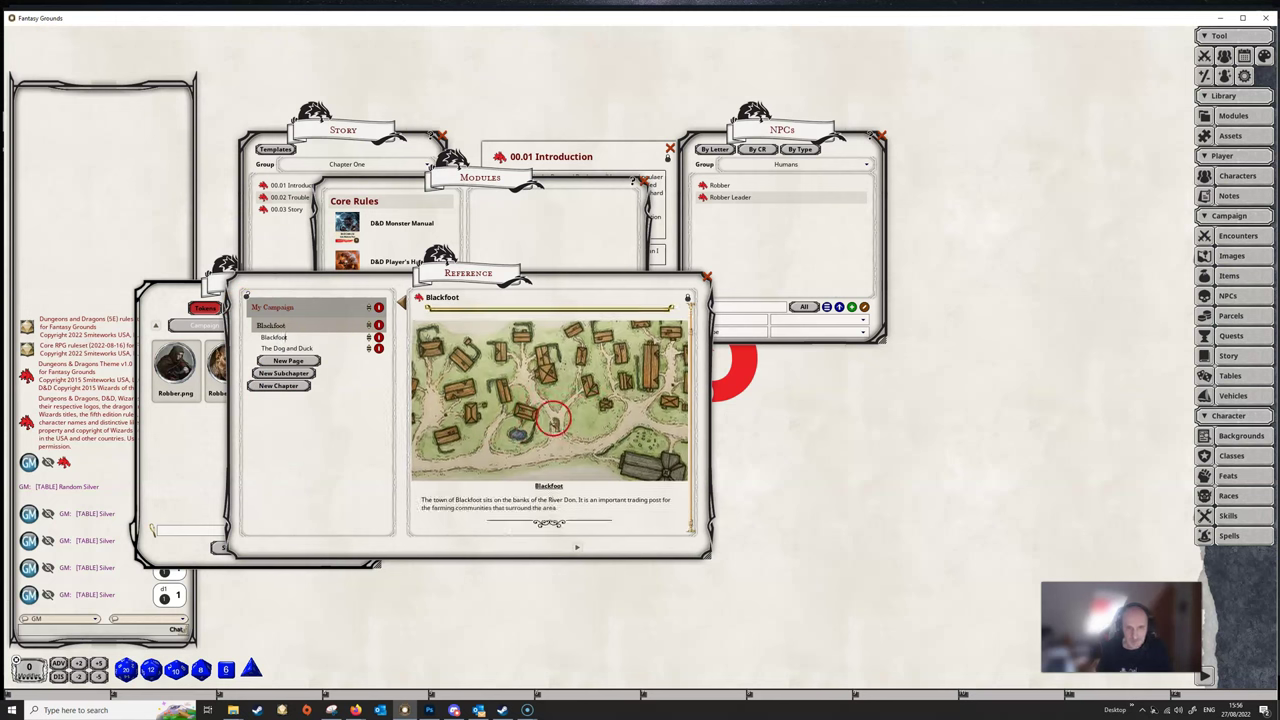
left_click(286, 348)
scroll(510, 440, "down", 3)
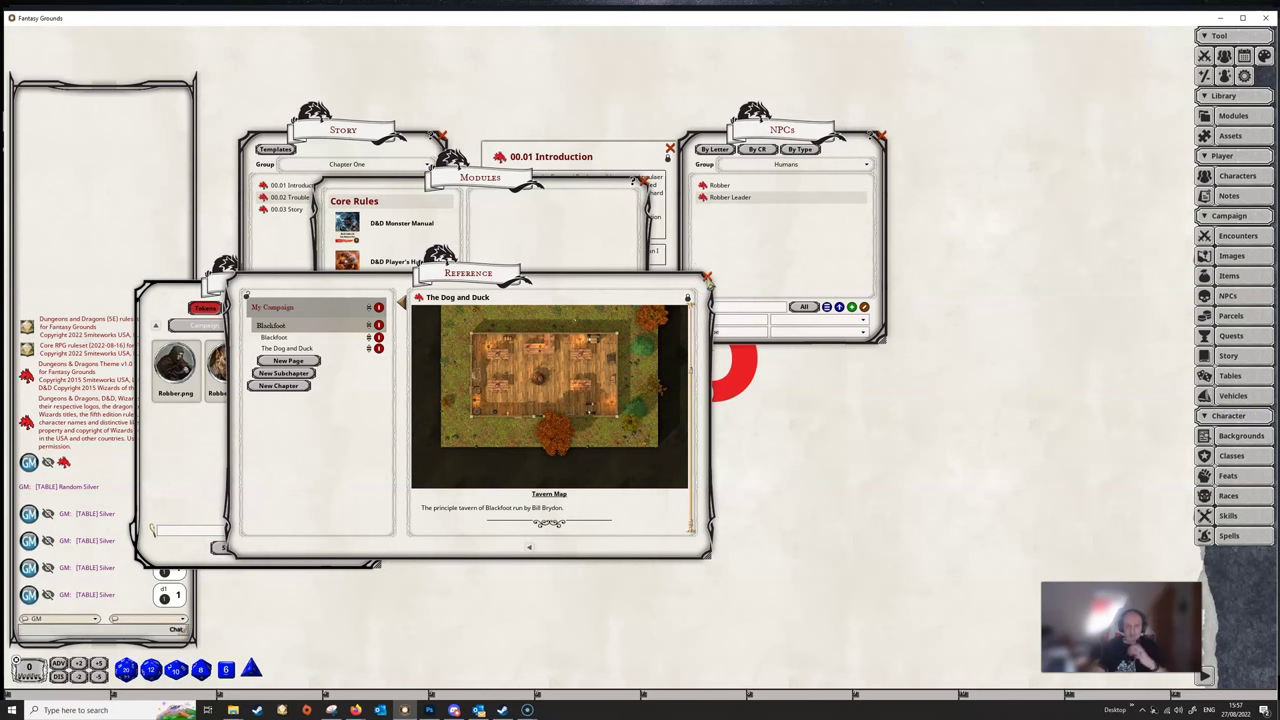
left_click(706, 277)
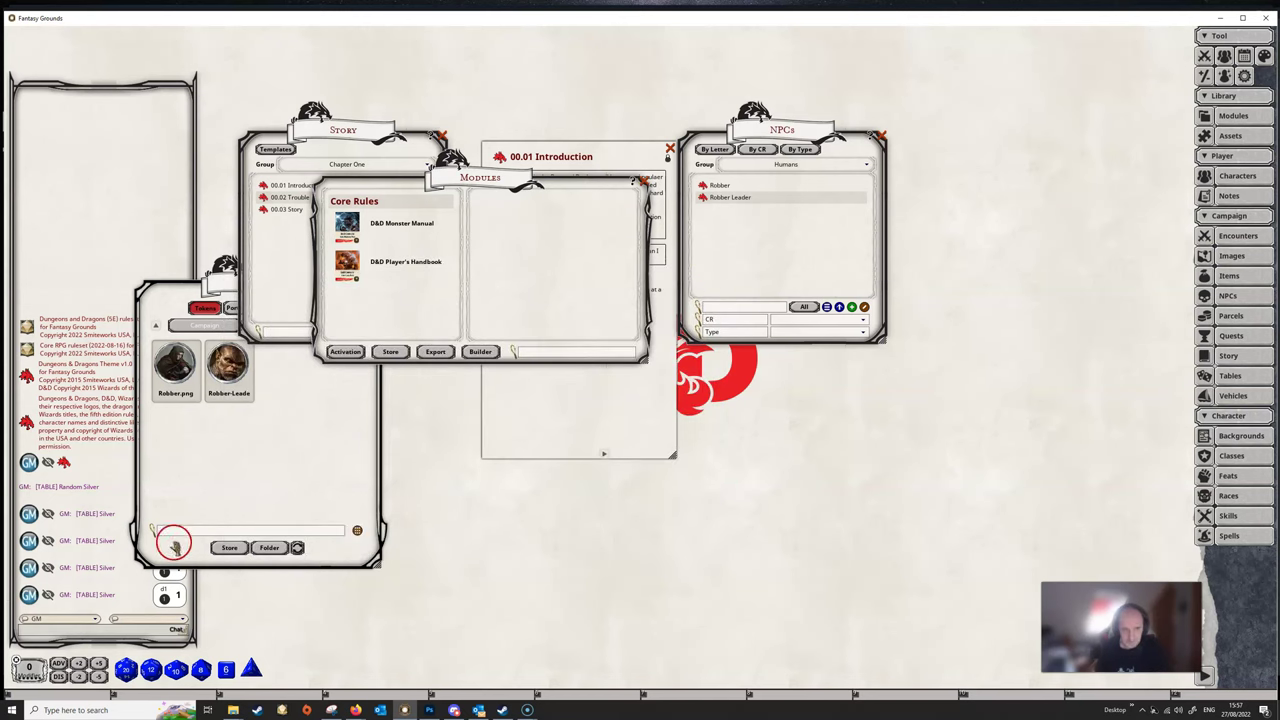
left_click(641, 181)
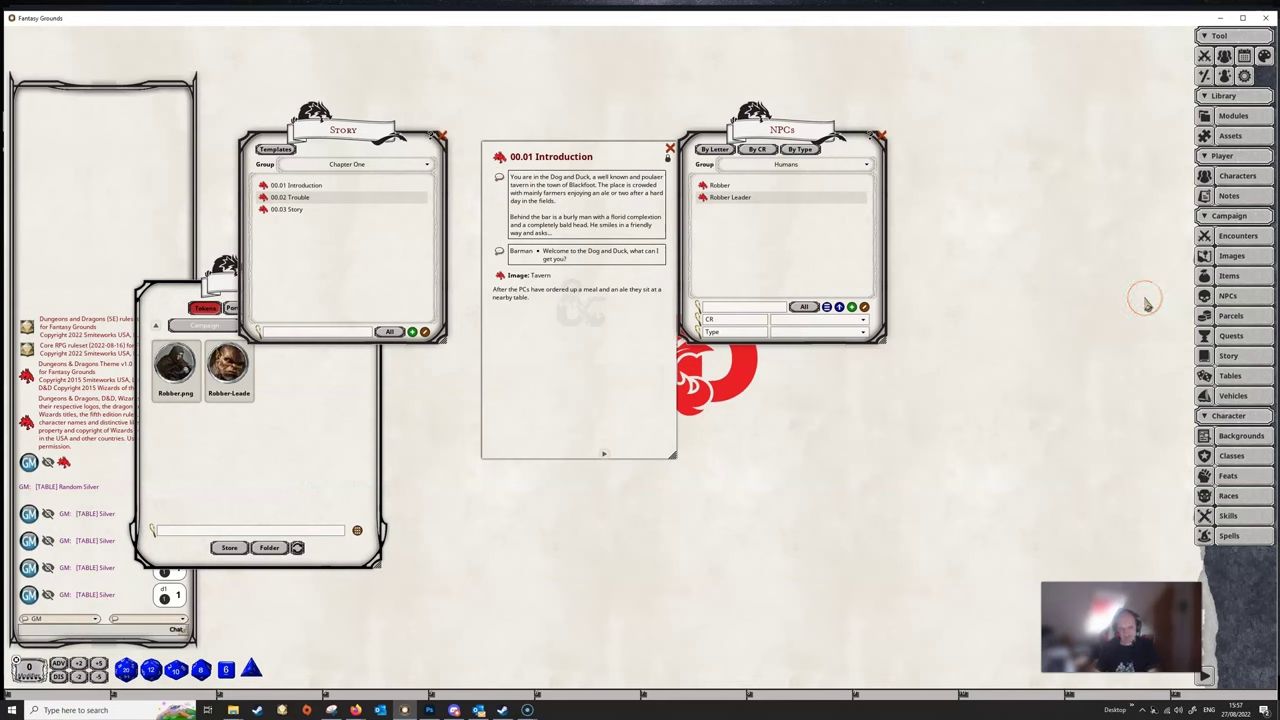
Step: Reopen the NPCs list, show its D&D Monster Manual group, and move the list away from the story entry
left_click(1169, 260)
left_click(1226, 295)
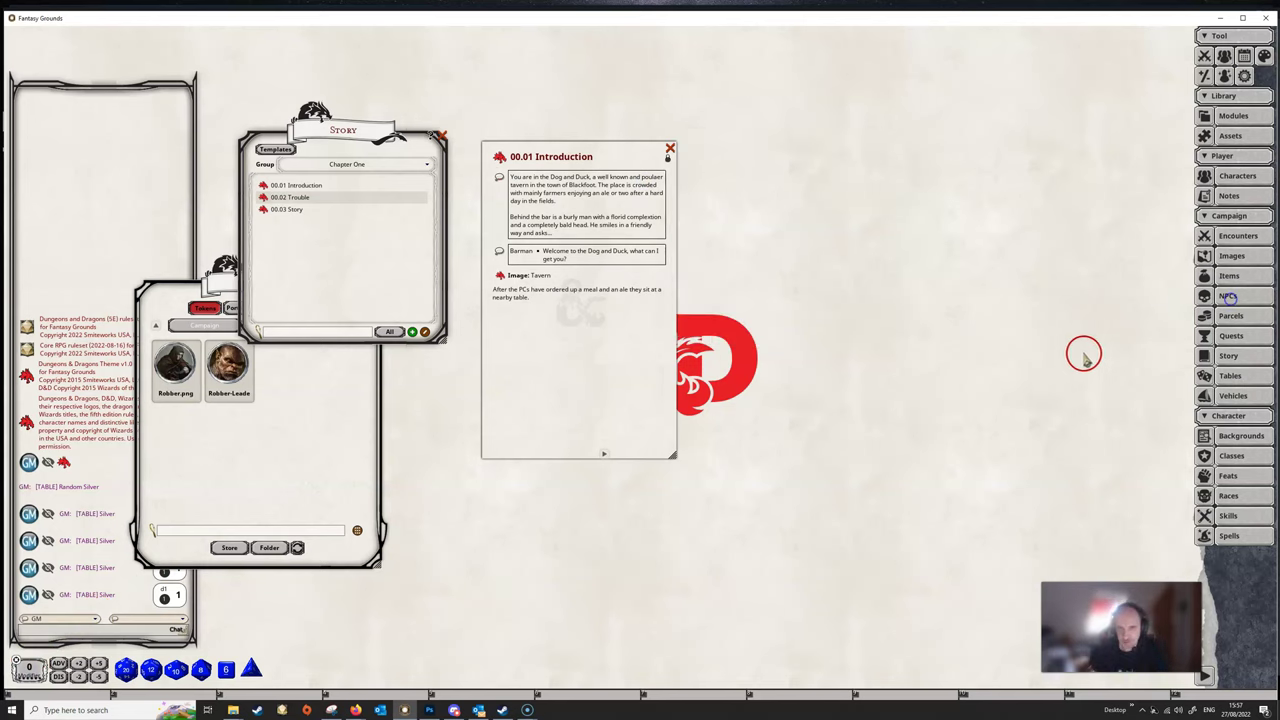
left_click(1228, 295)
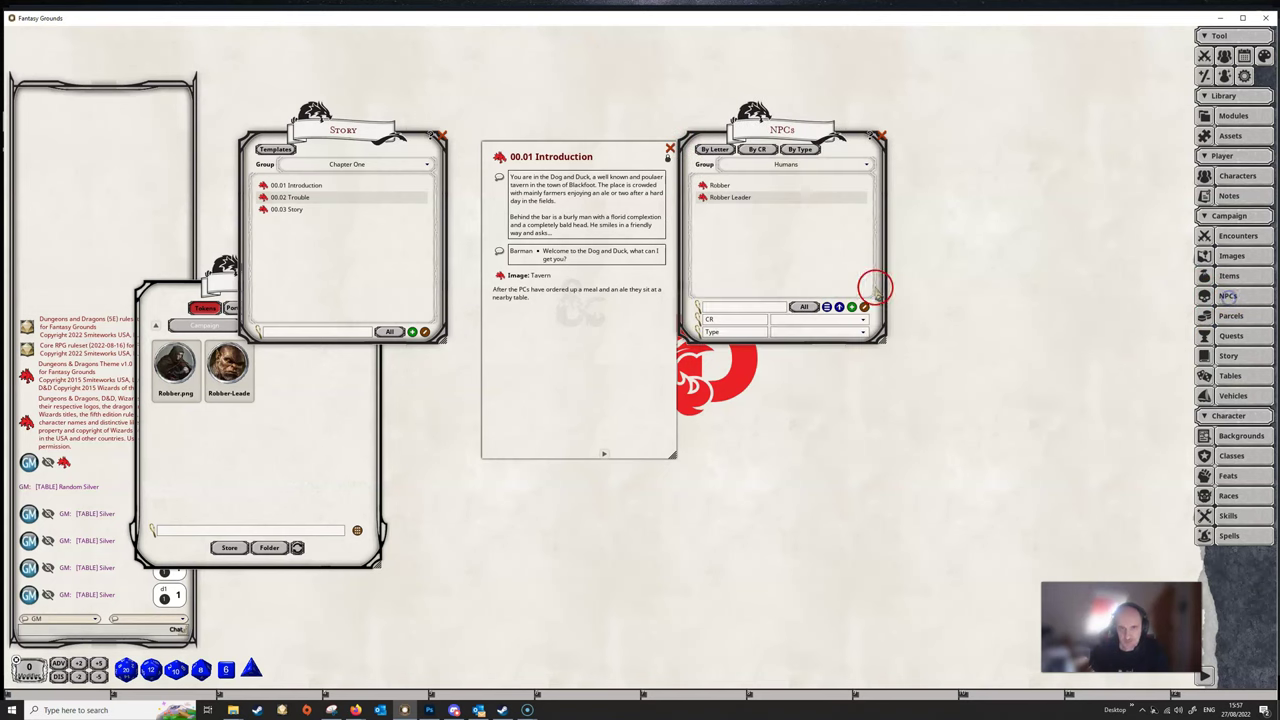
left_click(779, 168)
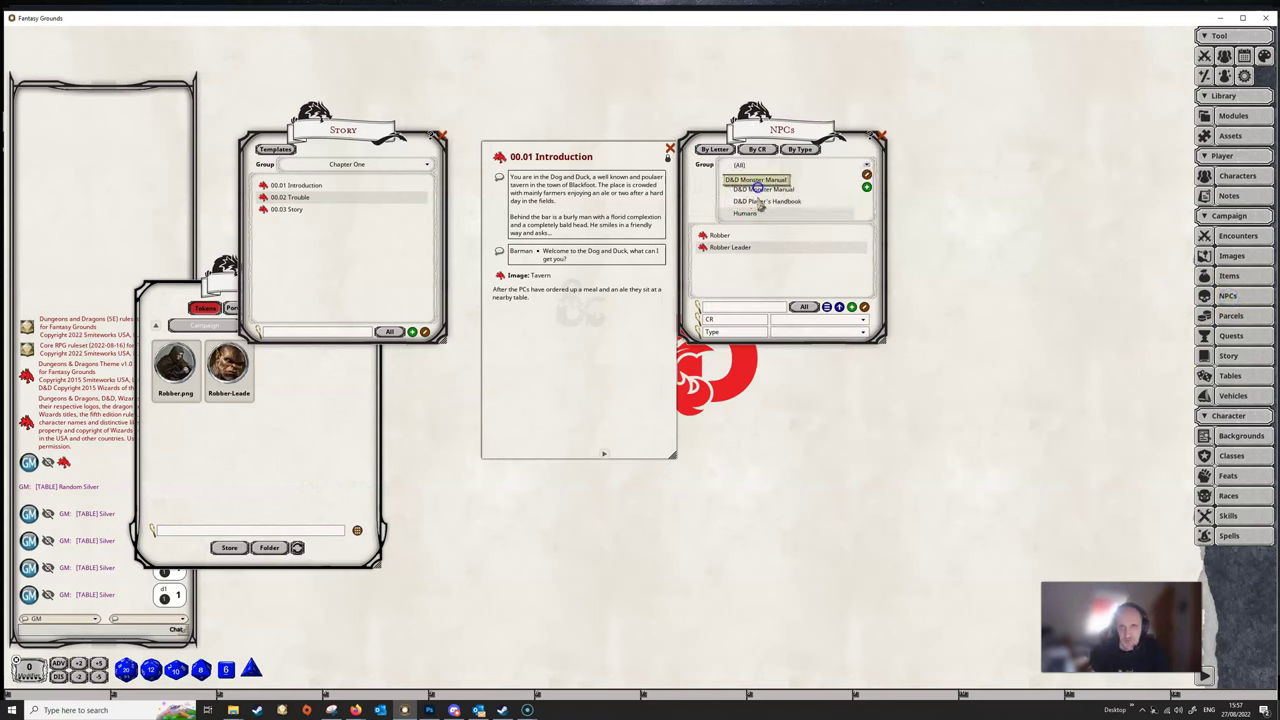
left_click(752, 191)
left_click(770, 256)
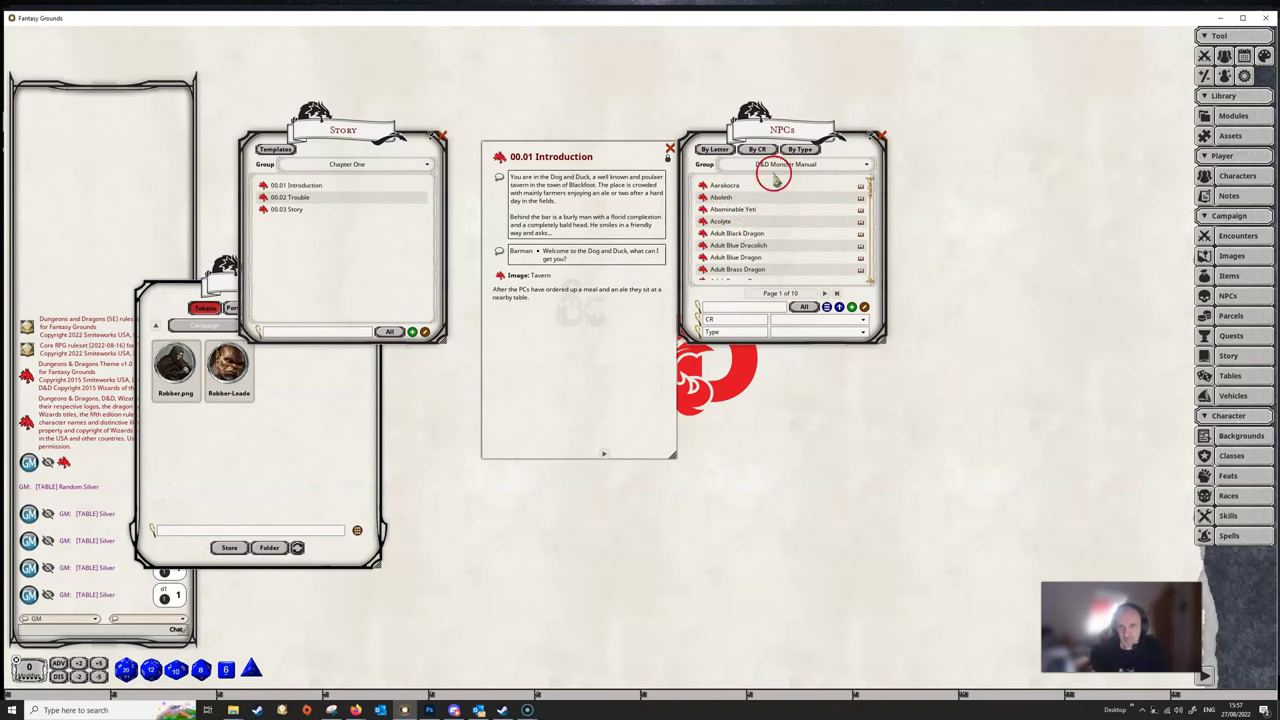
left_click_drag(809, 129, 858, 133)
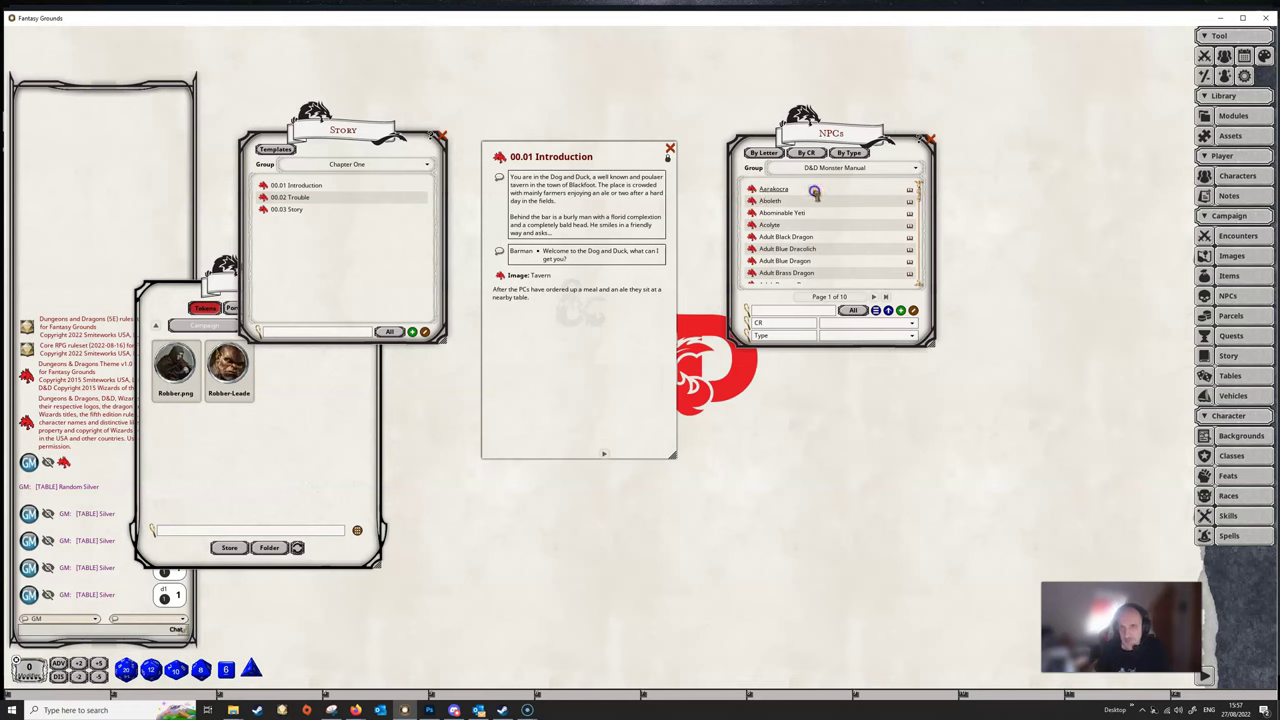
Step: Duplicate the Aarakocra NPC, unlock the copy, and set its Armor Class to 14 and Hit Points to 20
left_click_drag(814, 191, 775, 204)
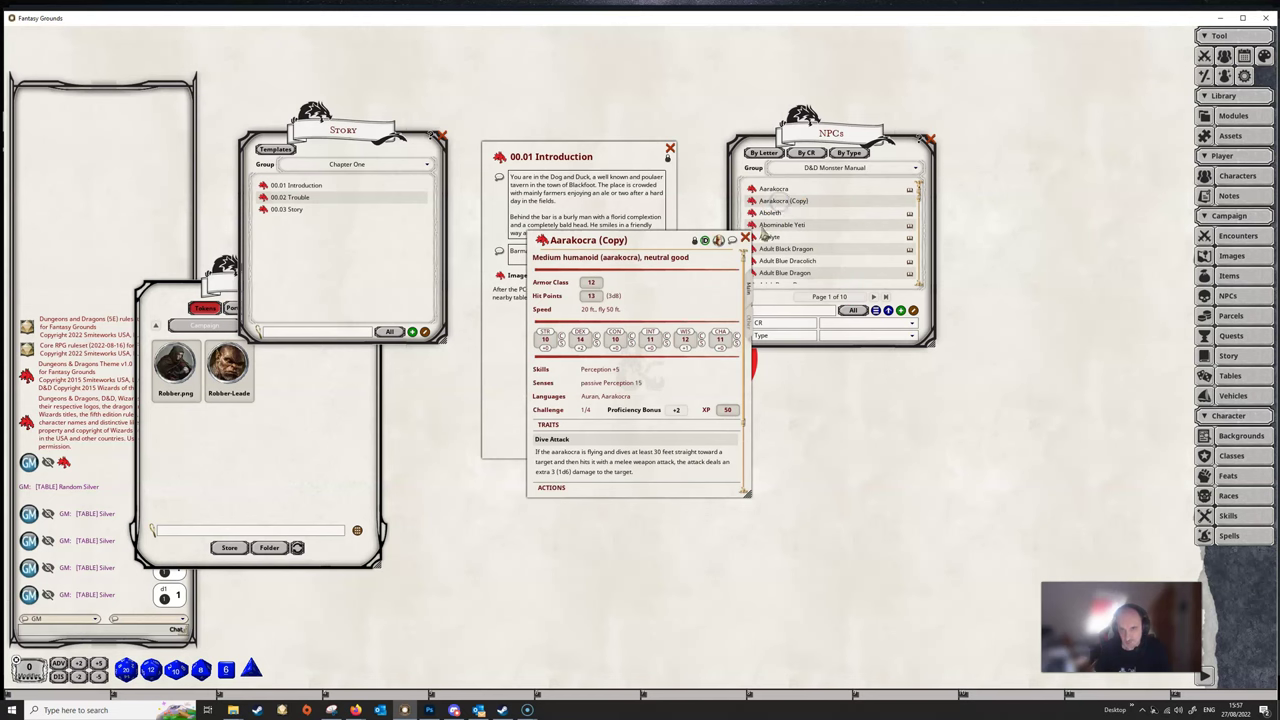
left_click(698, 244)
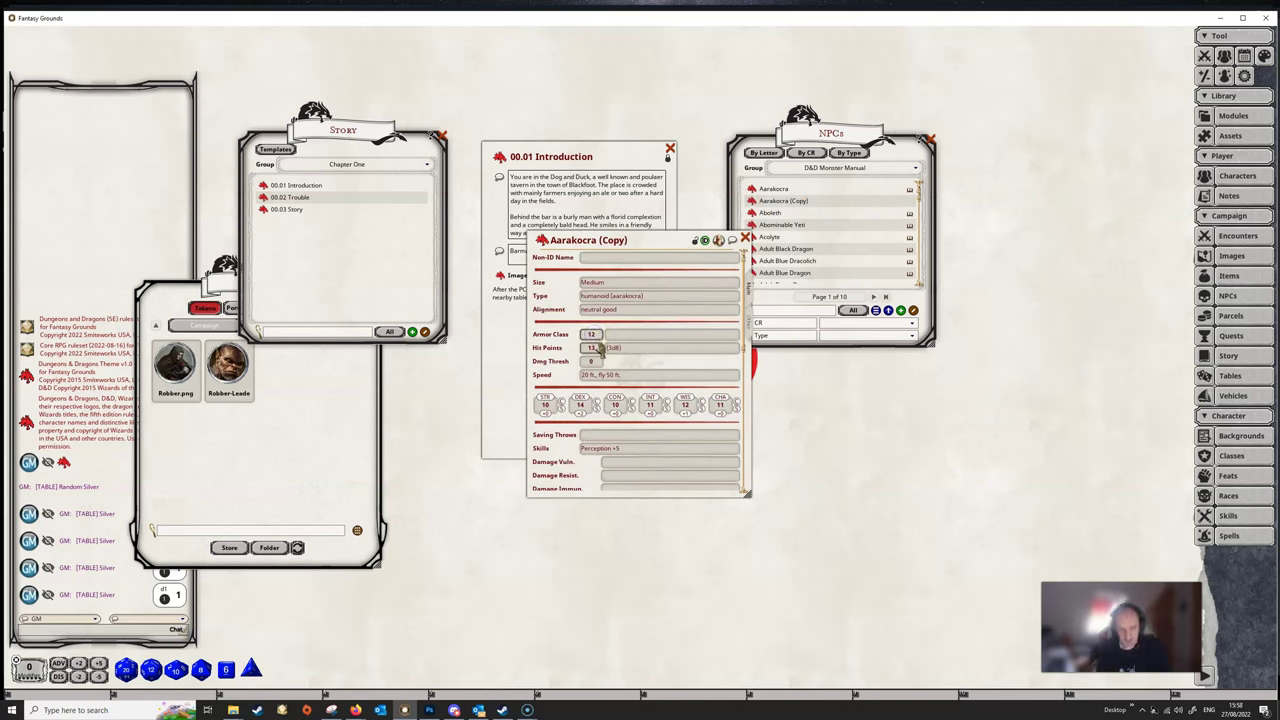
left_click(594, 346)
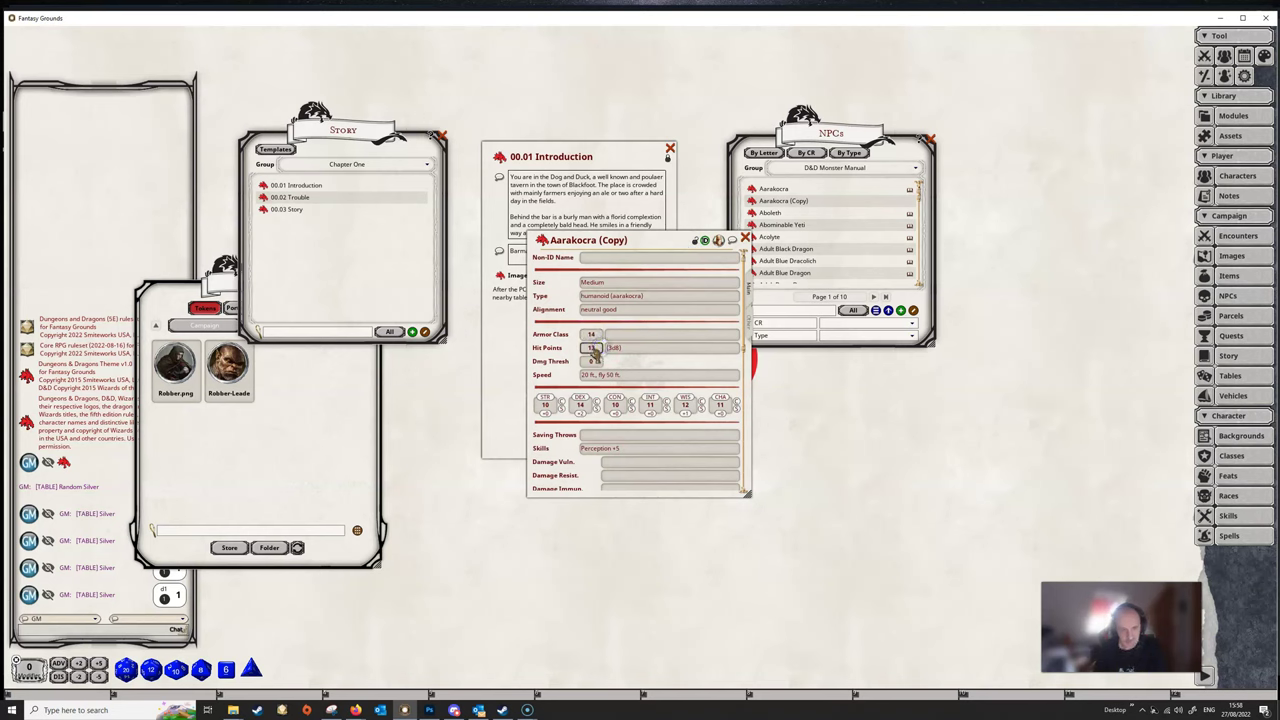
type("20")
Step: Review the Aarakocra copy's traits, actions and descriptive text, then lock the record and close it
scroll(615, 415, "down", 3)
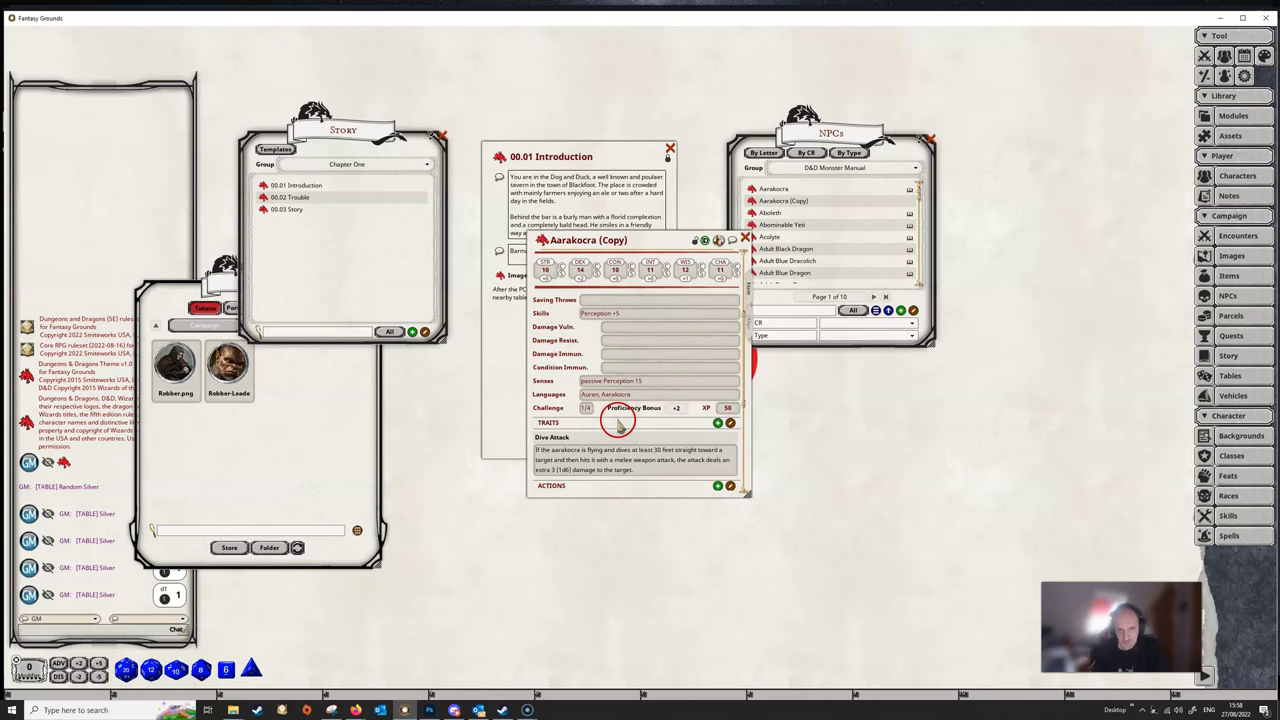
scroll(615, 430, "down", 2)
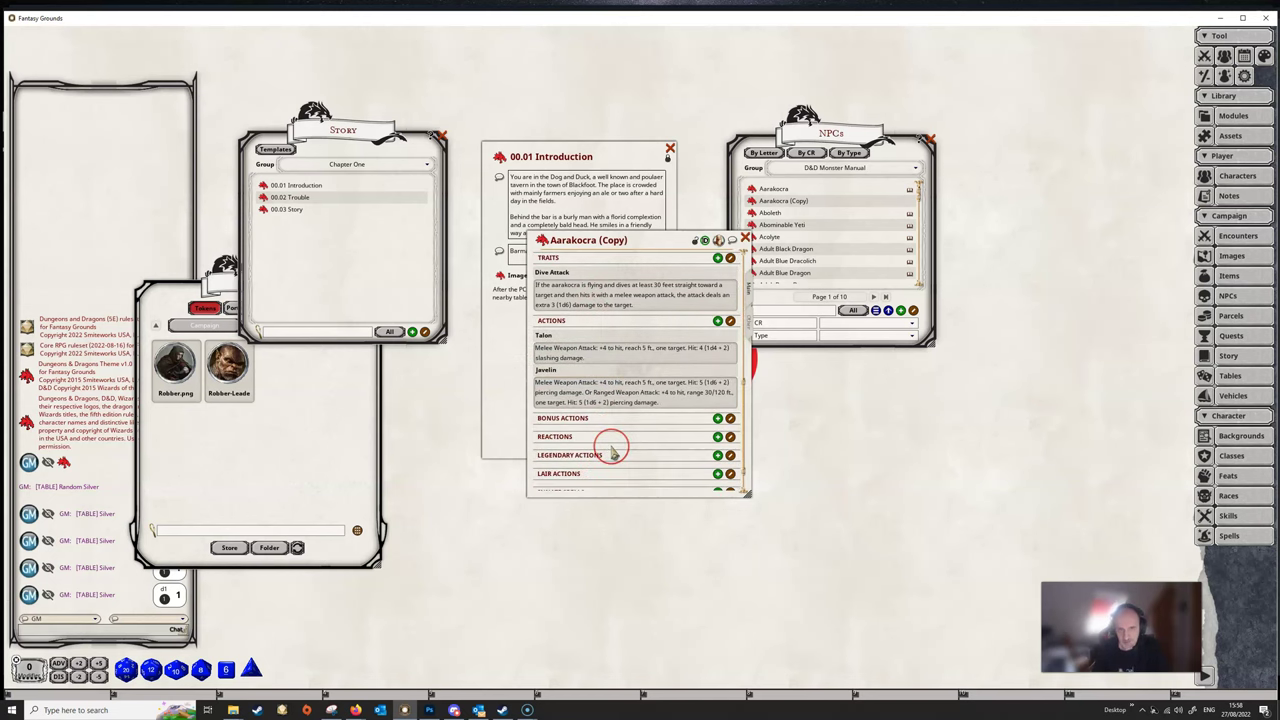
scroll(615, 450, "up", 5)
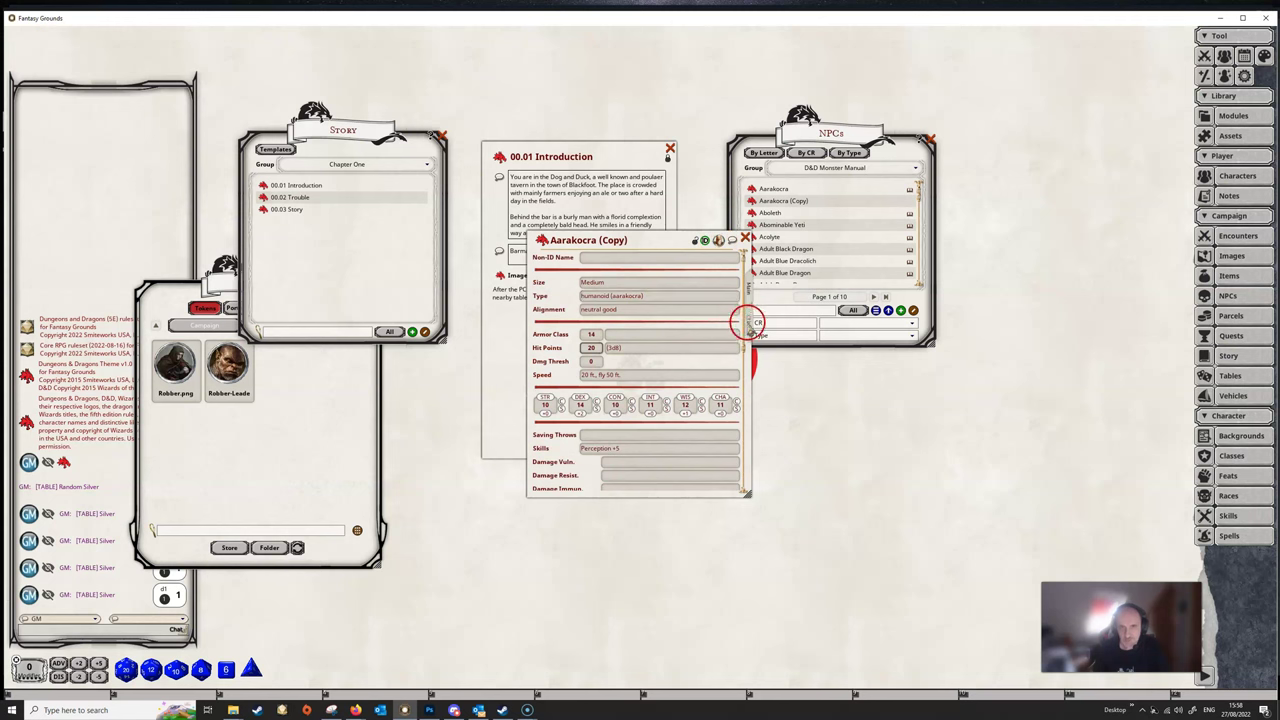
left_click(746, 324)
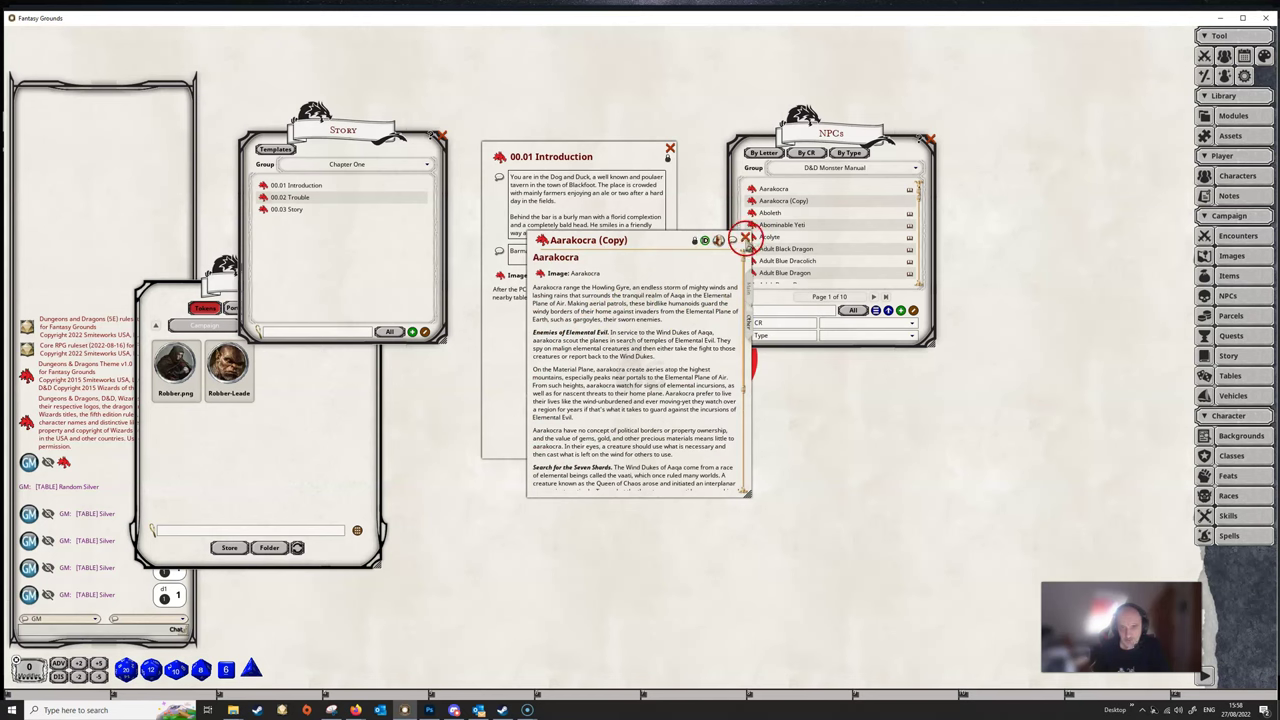
left_click(745, 240)
Step: View the Aarakocra (Copy) record, close it, and open the original Aarakocra to compare their stats
left_click(768, 200)
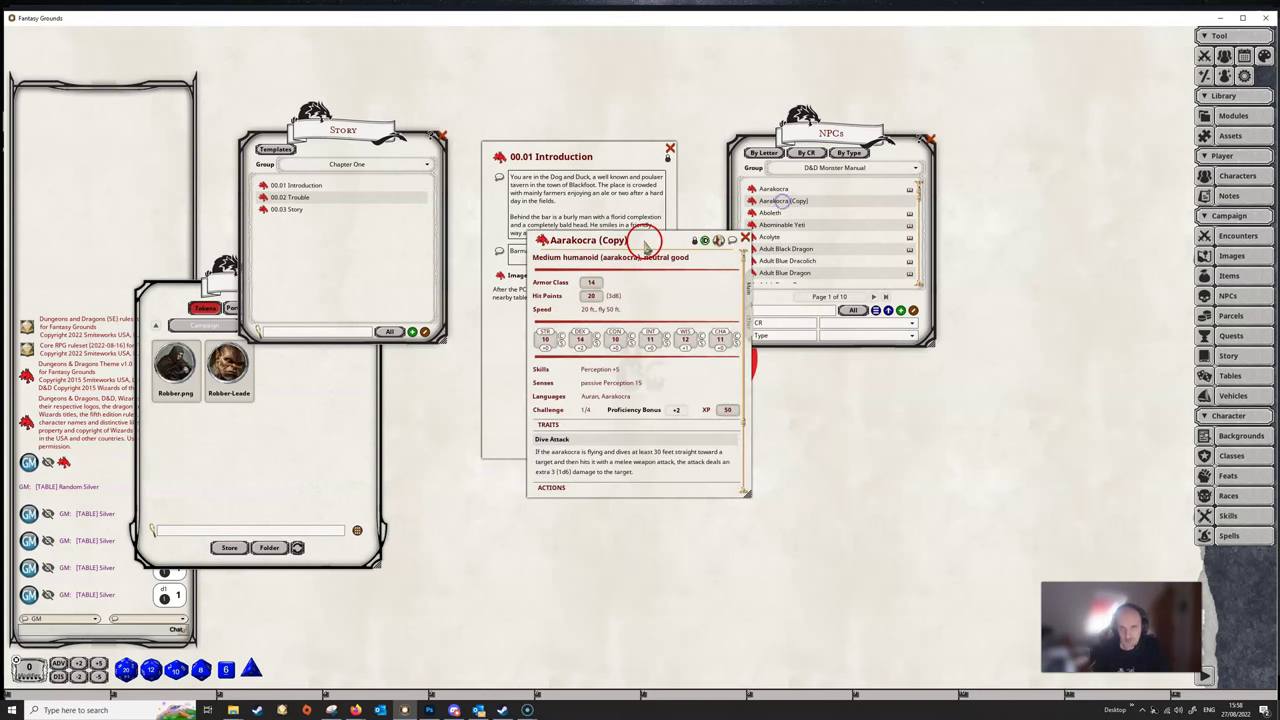
left_click(745, 239)
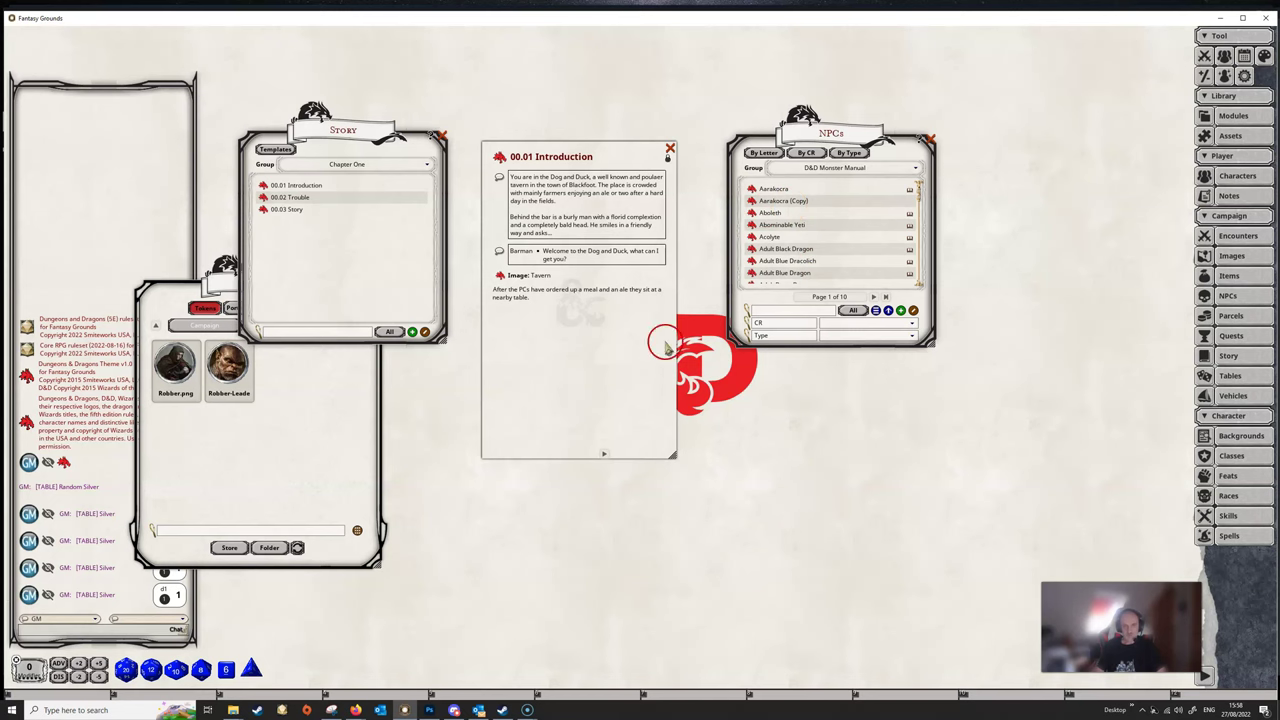
left_click(773, 190)
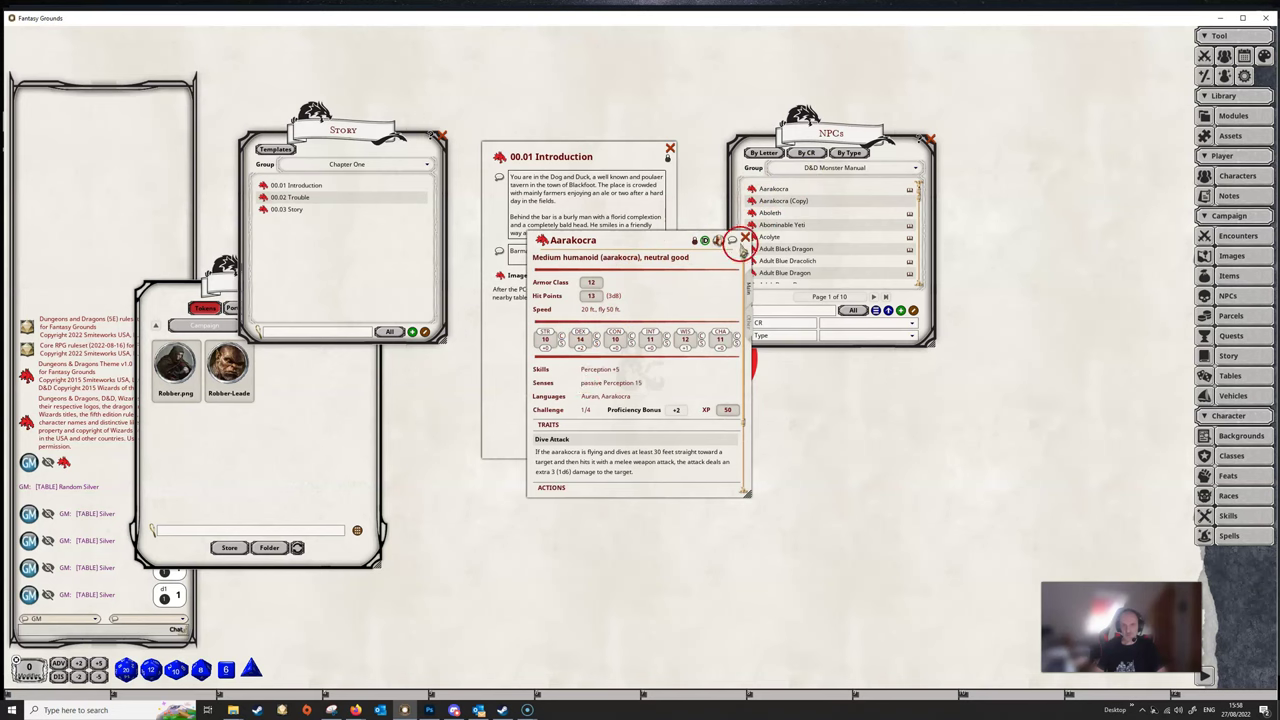
Step: Close the NPC windows, open the 00.02 Trouble story's linked encounter and its Robber record, and bring the token assets forward
left_click(745, 241)
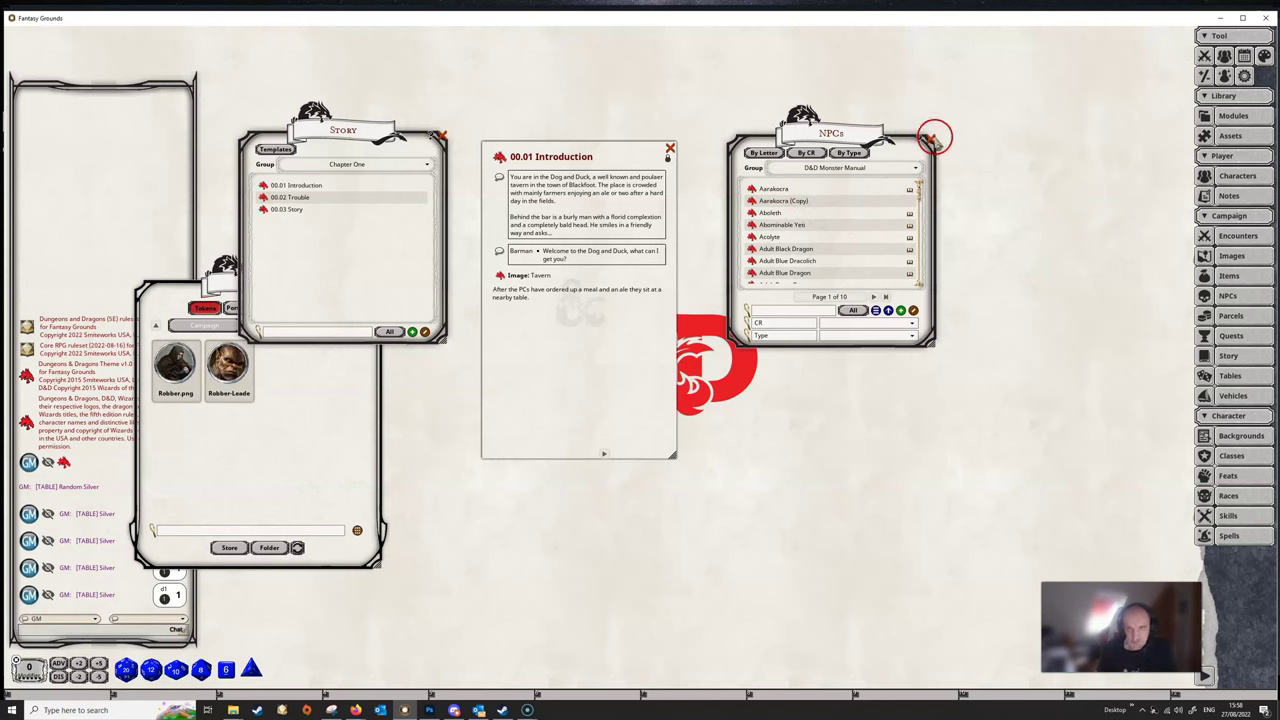
left_click(929, 139)
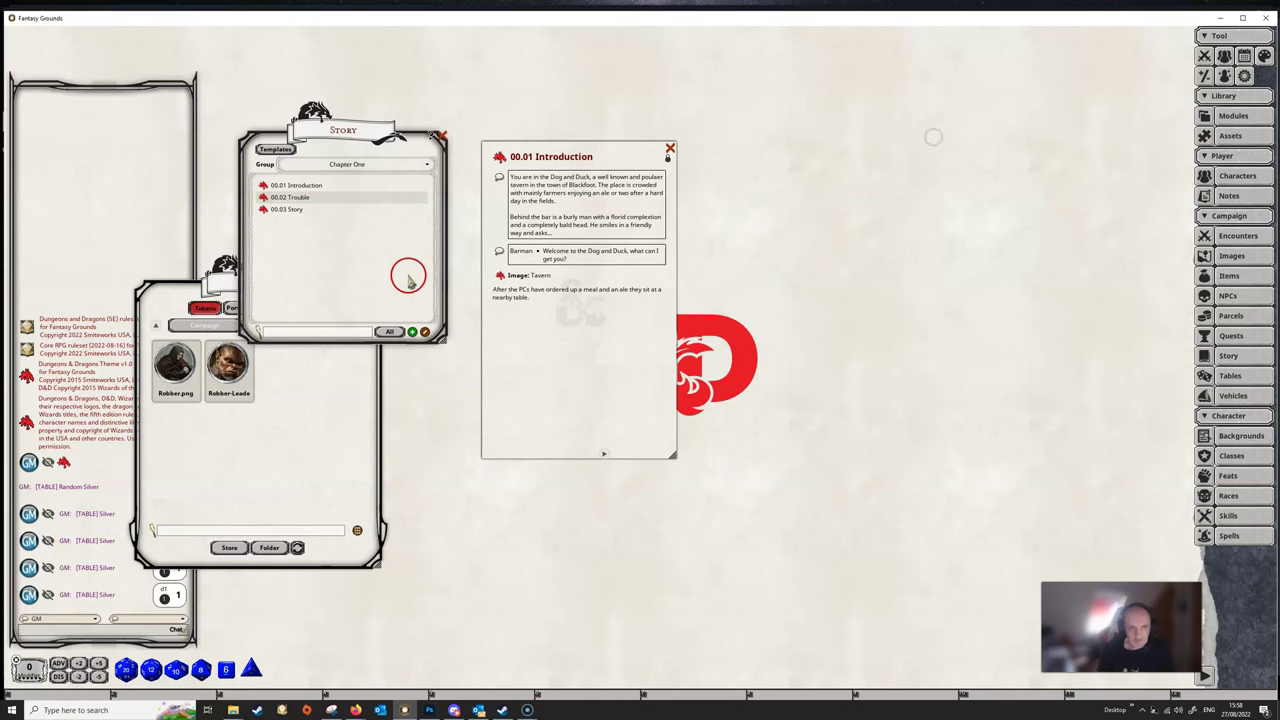
left_click(292, 197)
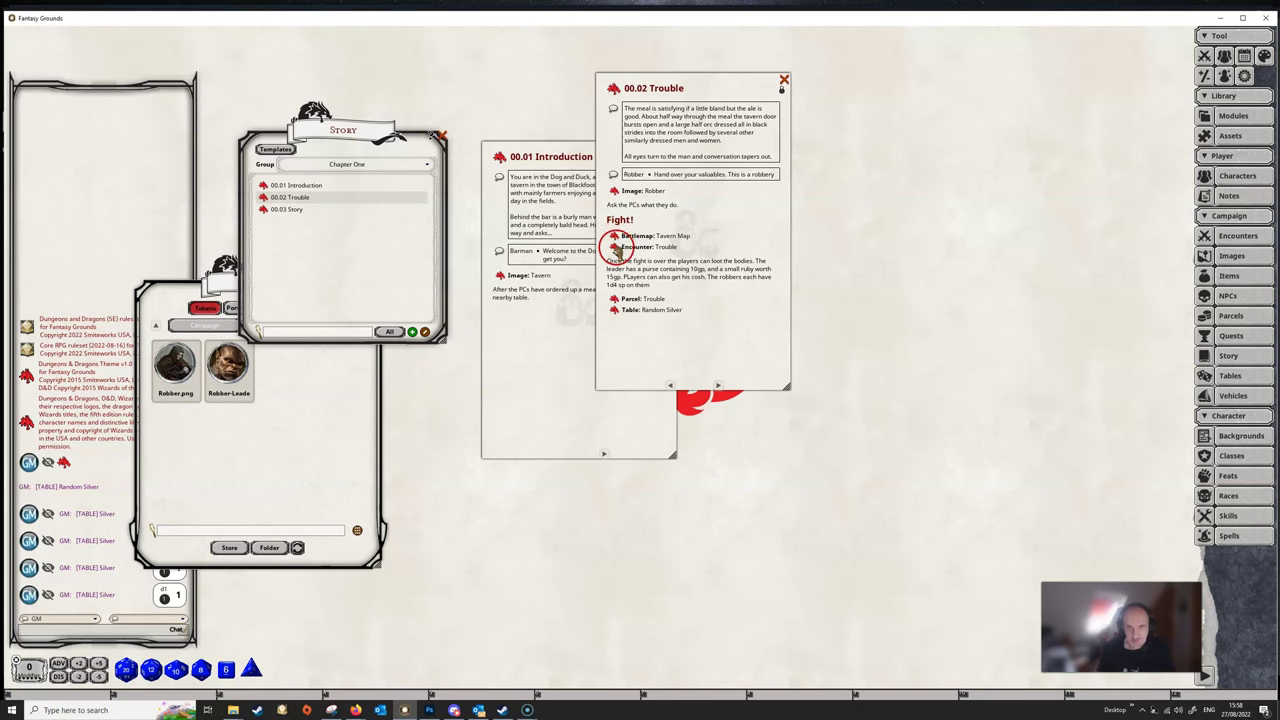
left_click(616, 246)
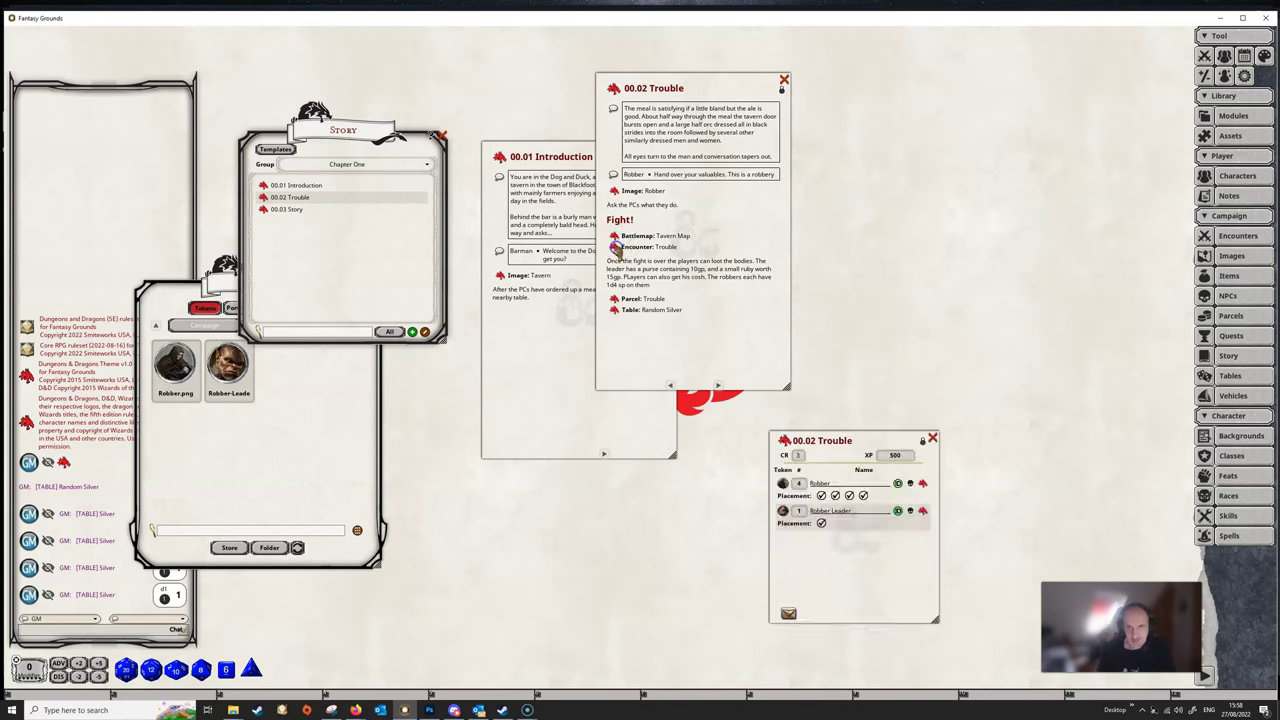
left_click(921, 484)
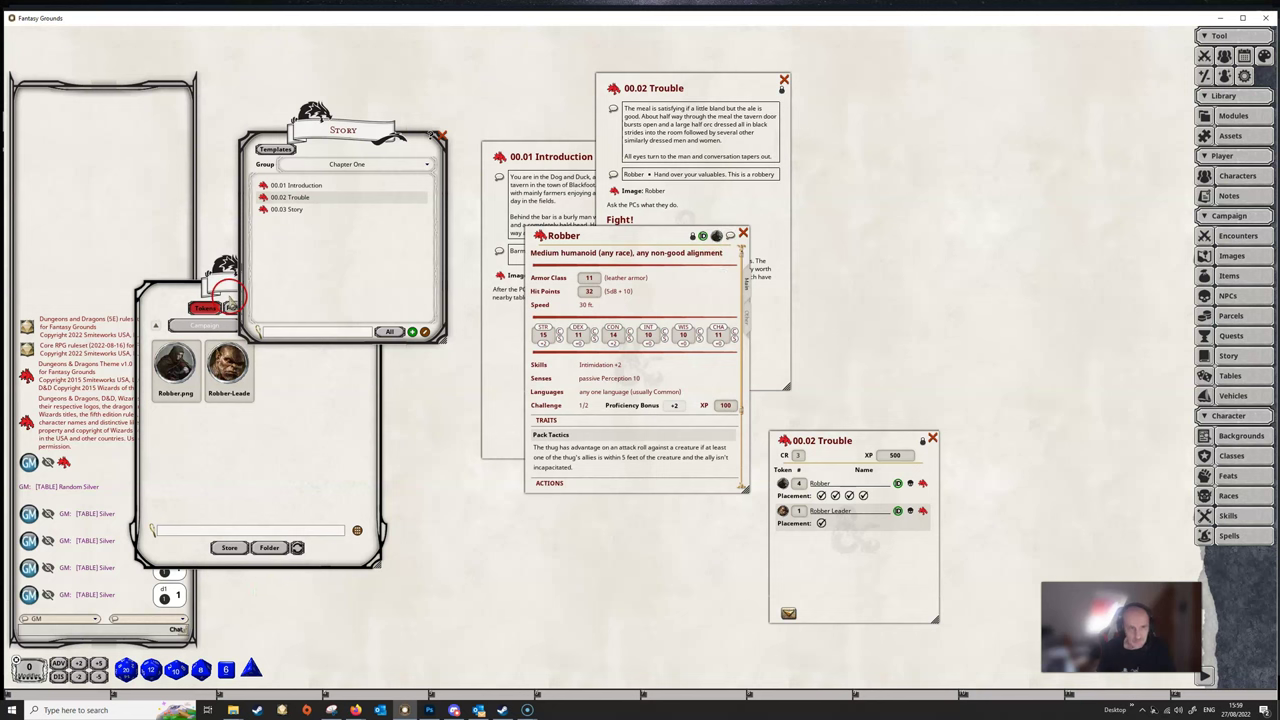
left_click(228, 296)
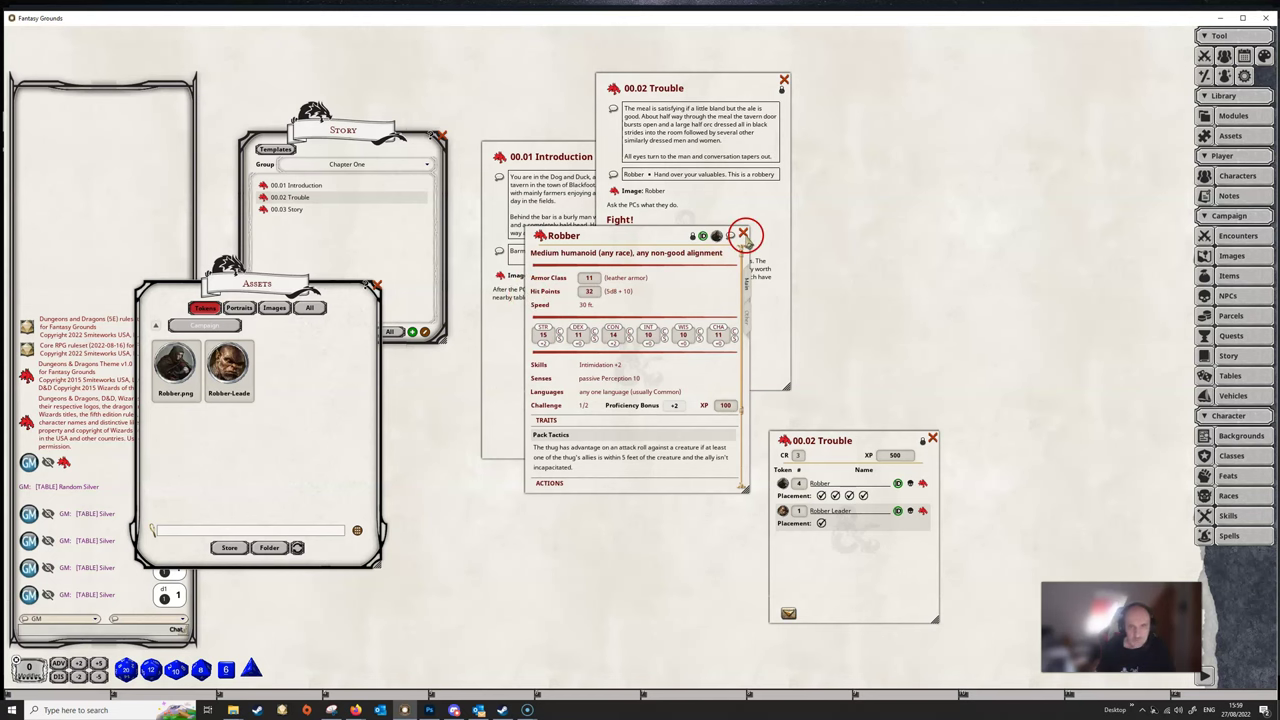
Step: Close the Robber record, the Trouble encounter, both story entries, and the Assets and Story windows
left_click(743, 235)
left_click(932, 438)
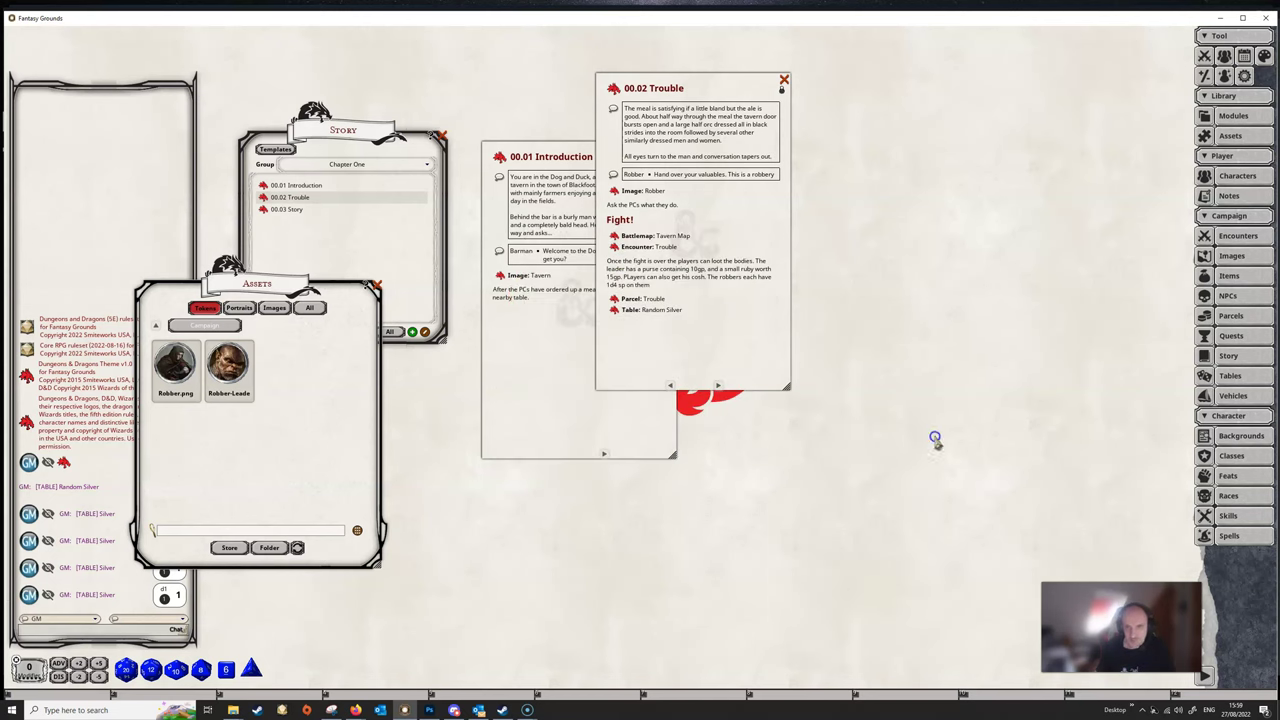
left_click(783, 80)
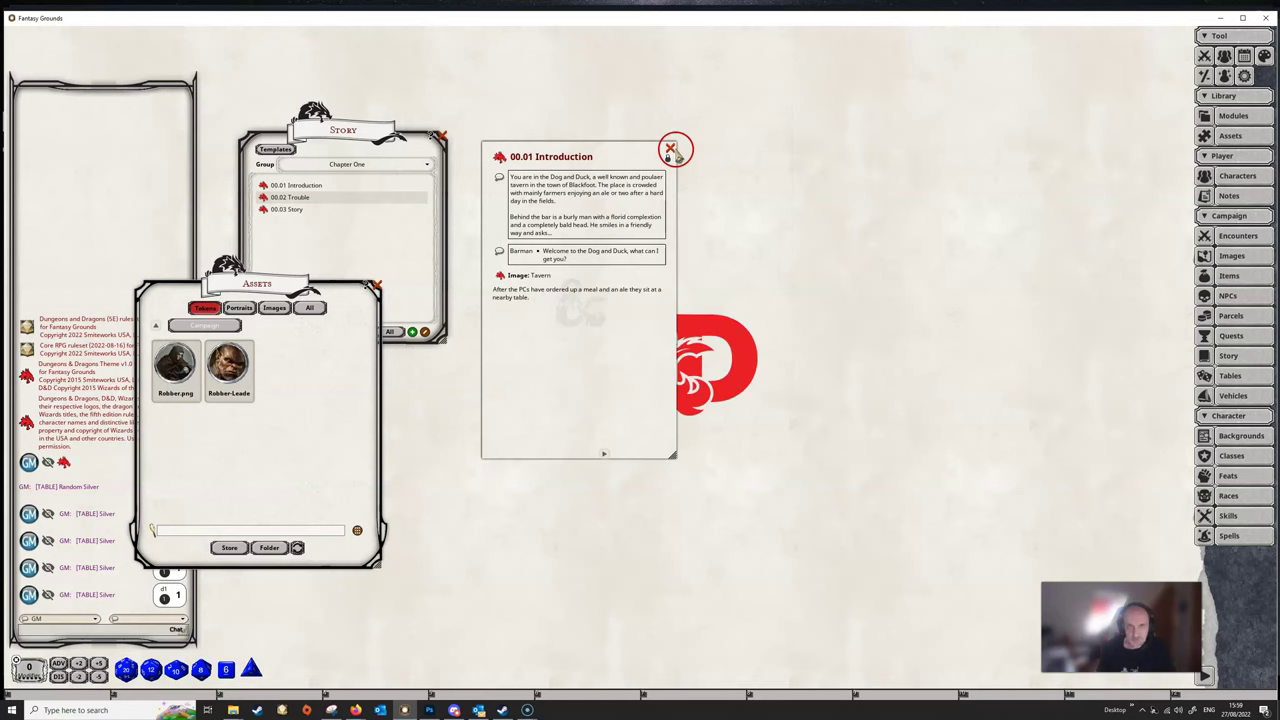
left_click(670, 149)
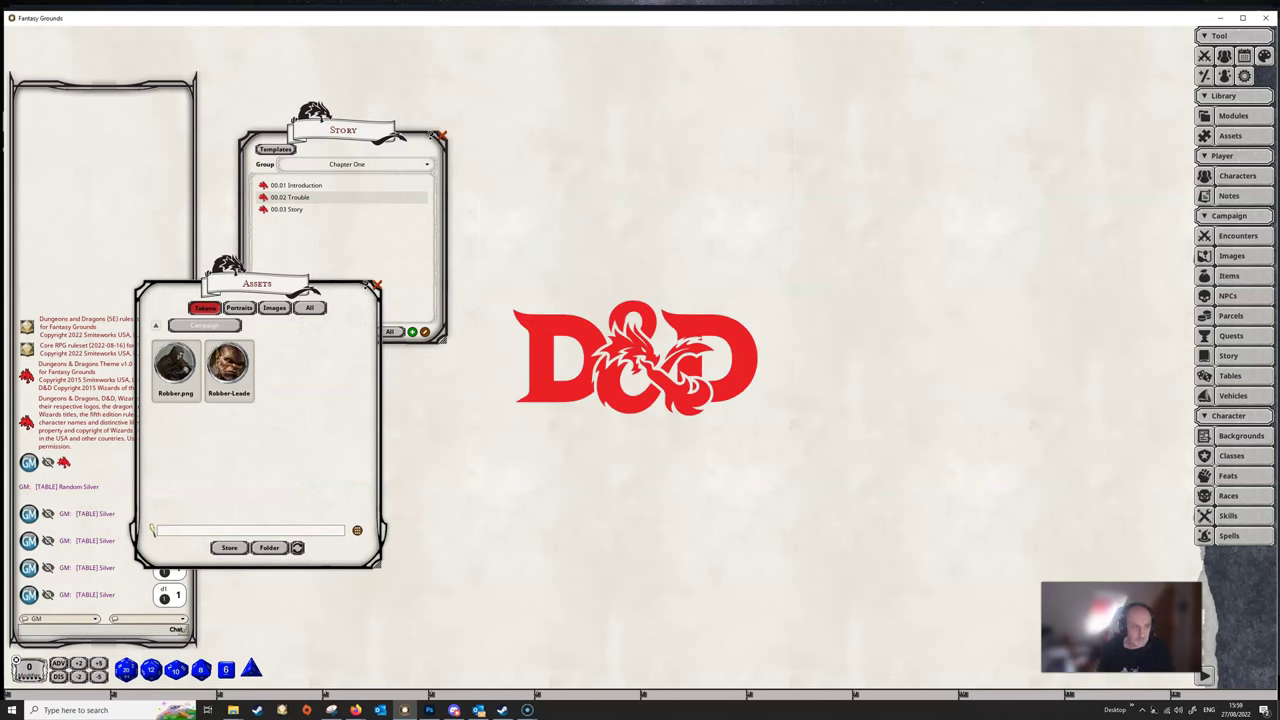
left_click(375, 286)
left_click(441, 135)
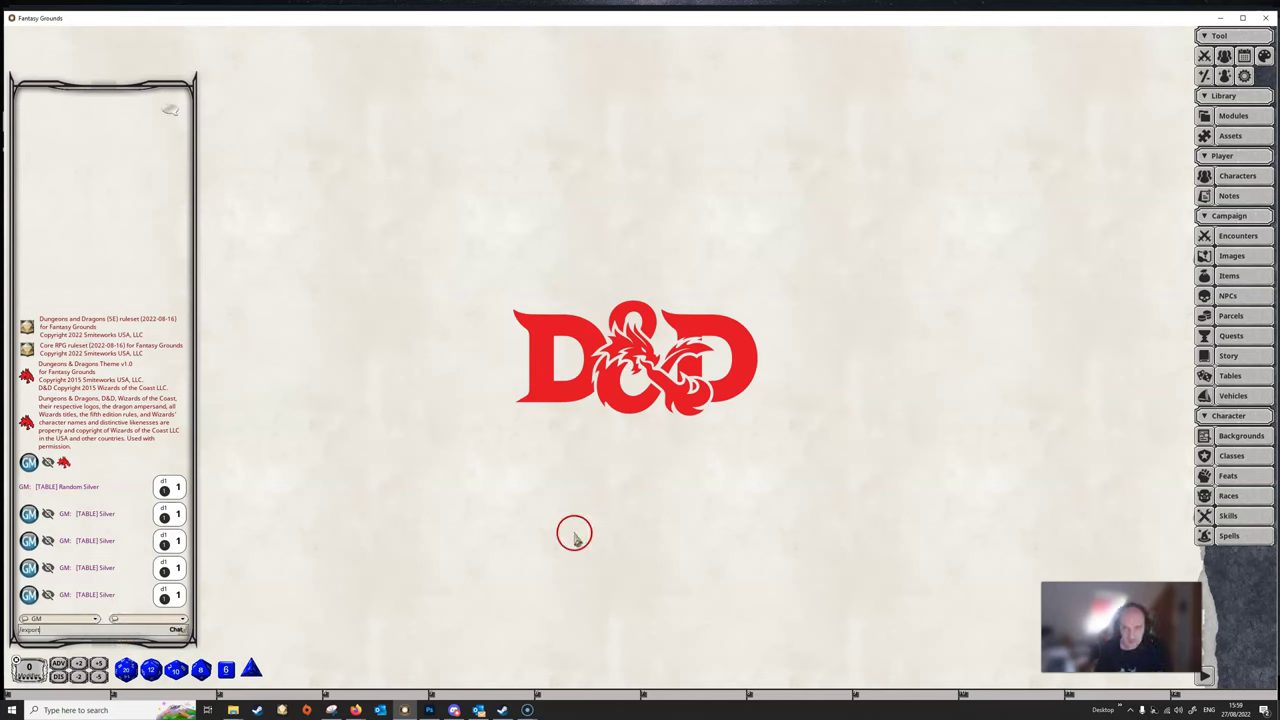
Step: Open the module export form from the module library and set the file name to My Test Module
left_click(1231, 116)
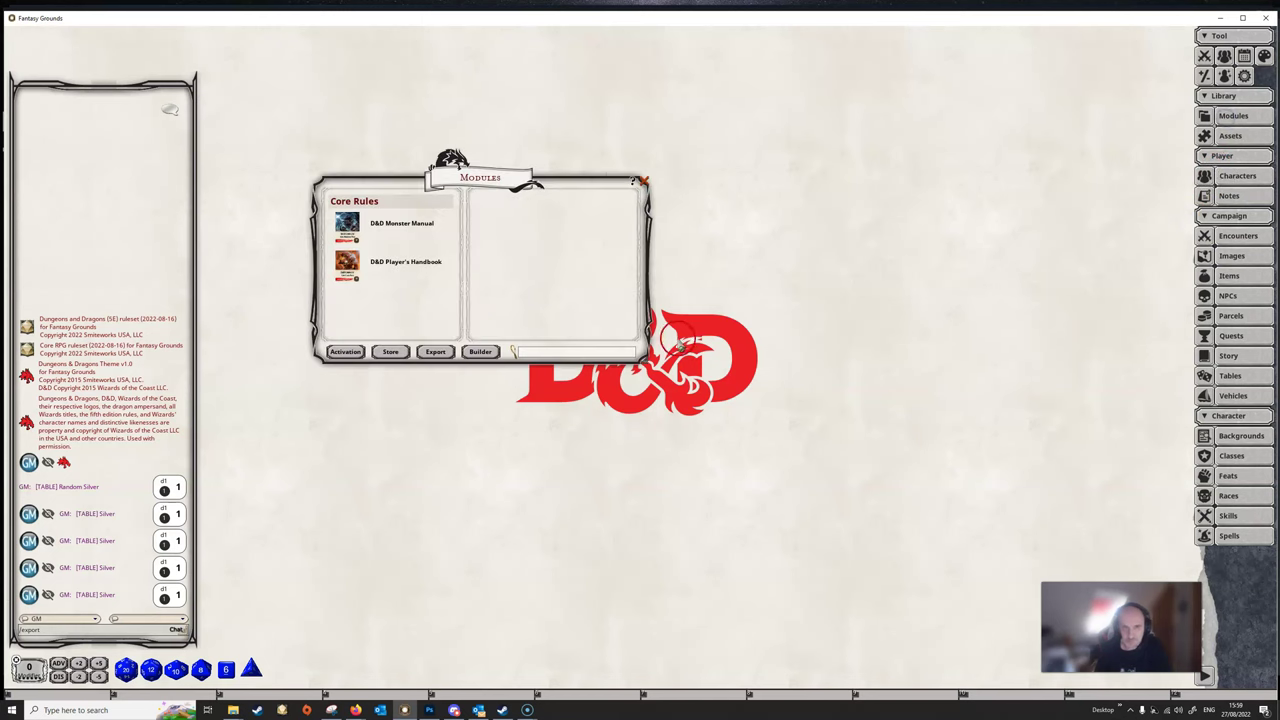
left_click(435, 352)
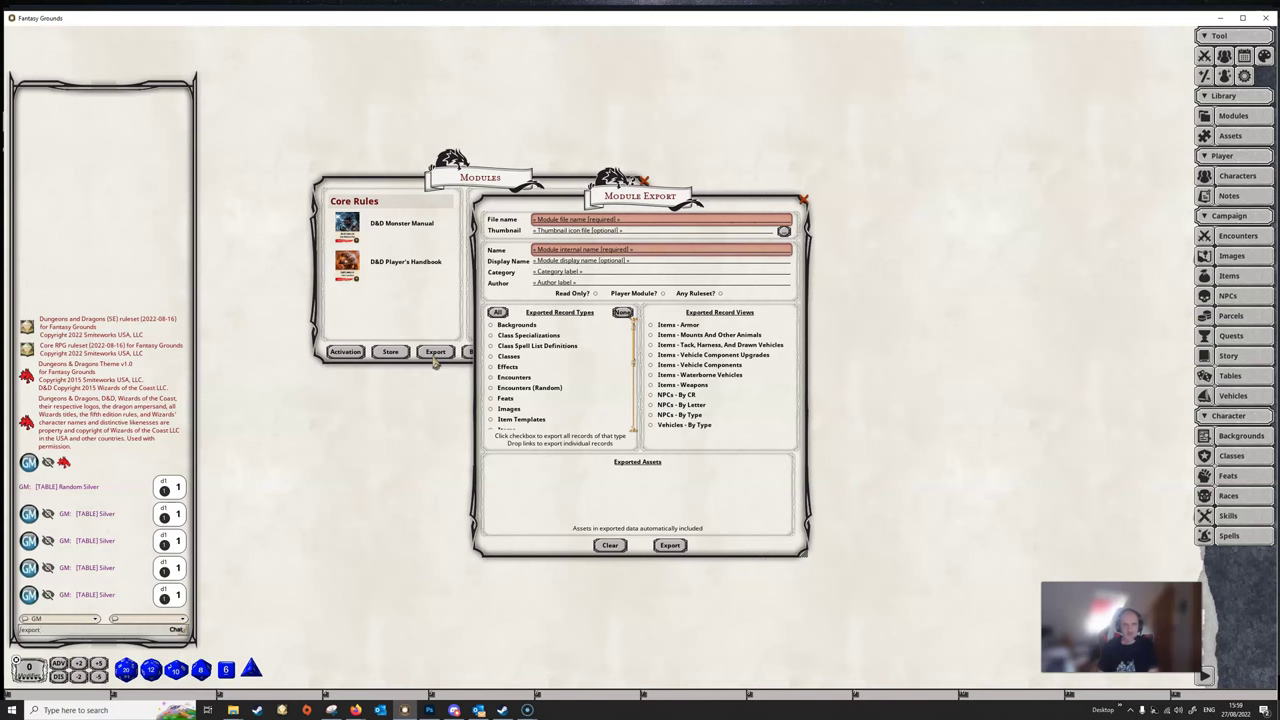
left_click(627, 222)
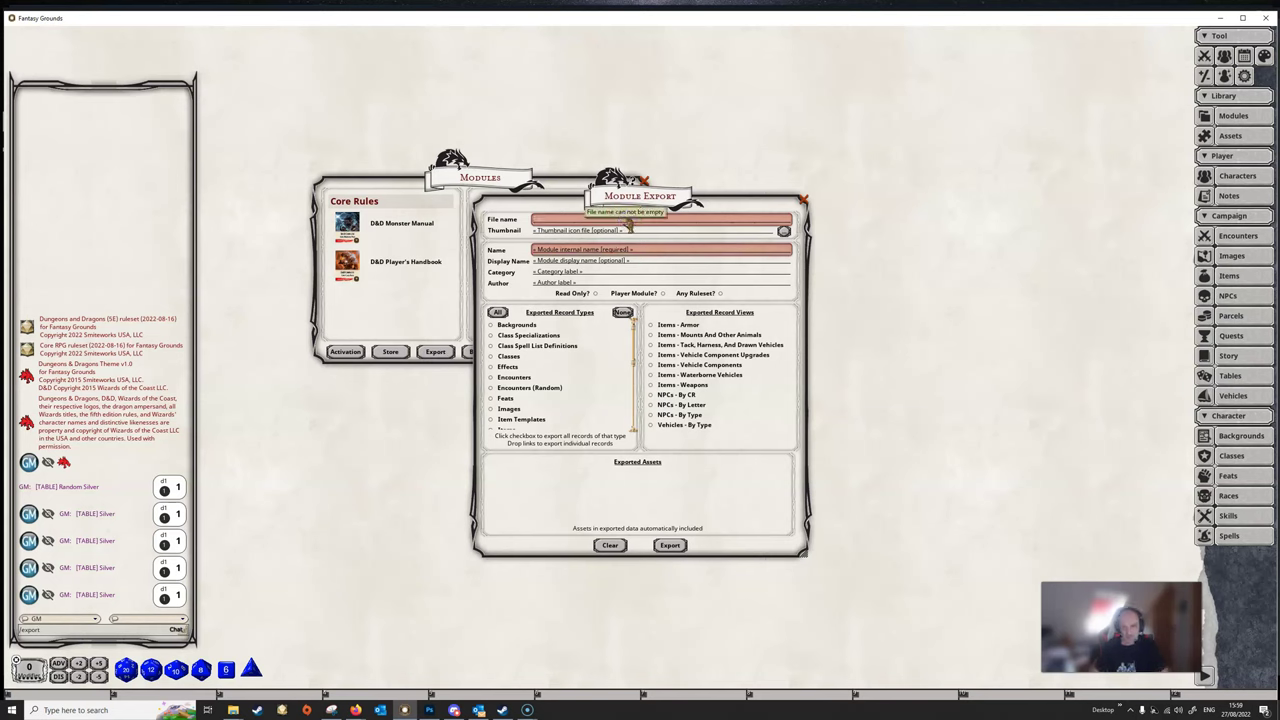
type("My")
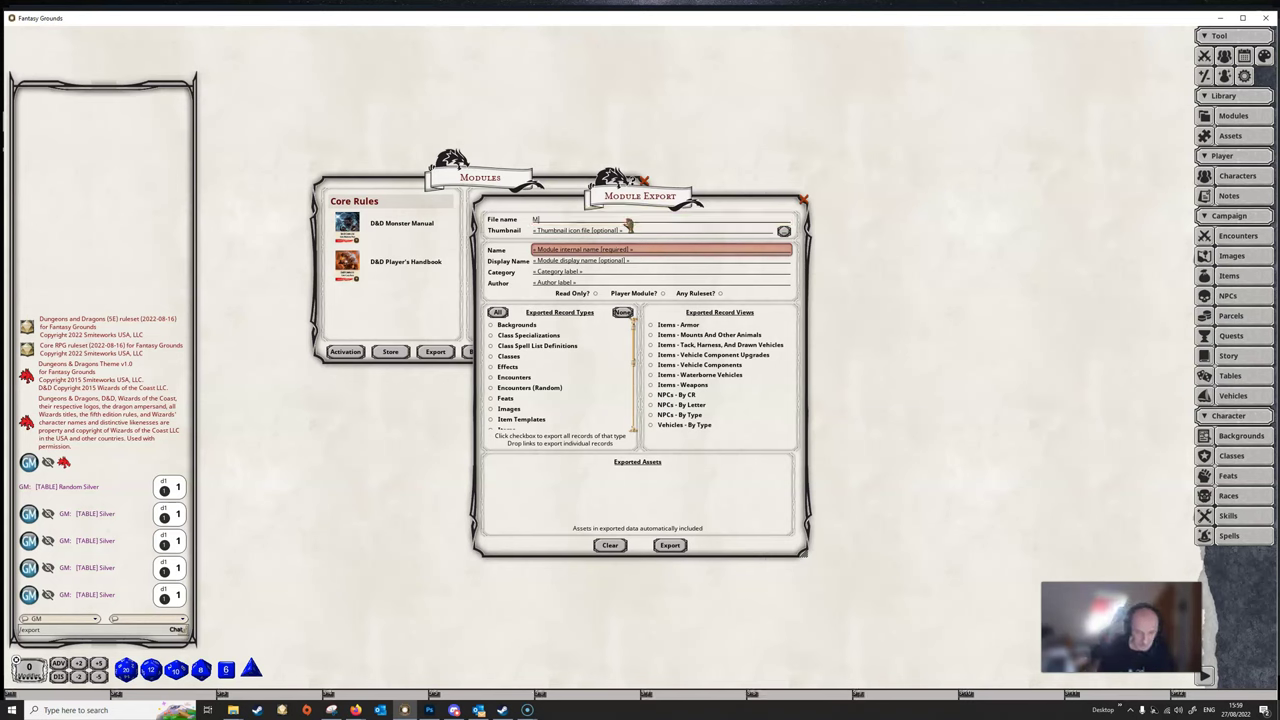
type(" Test")
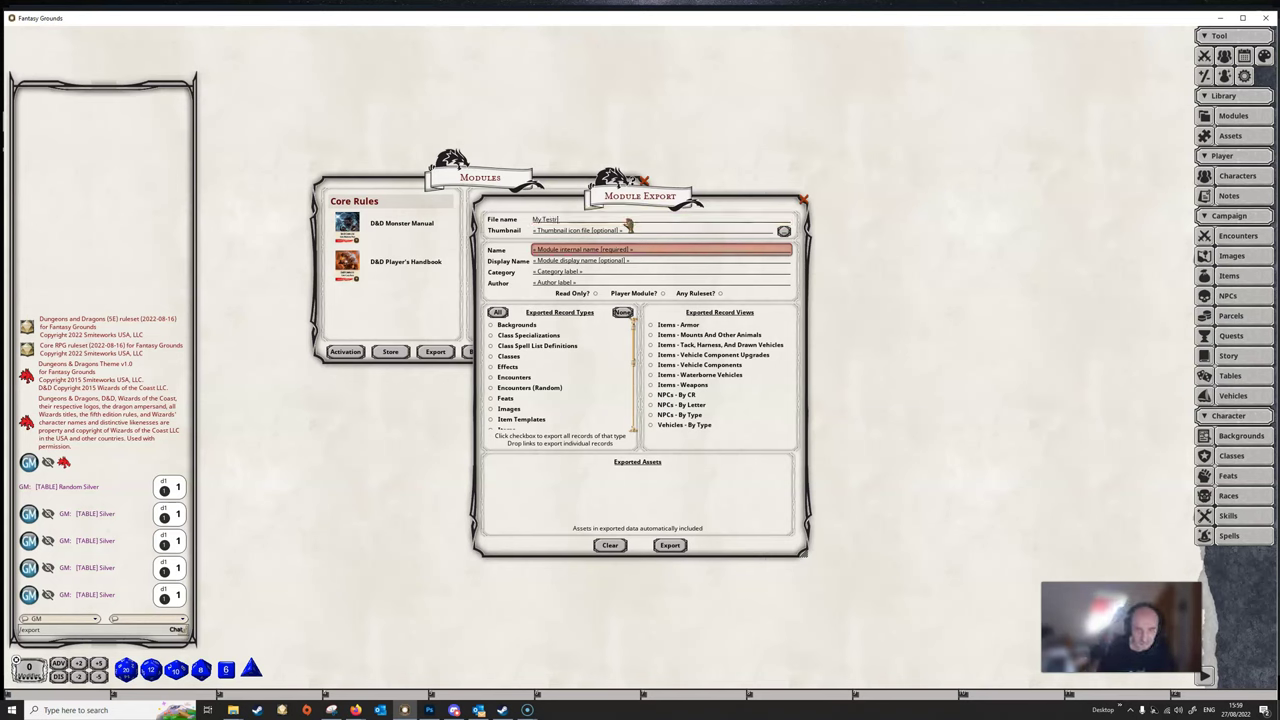
type(" Module")
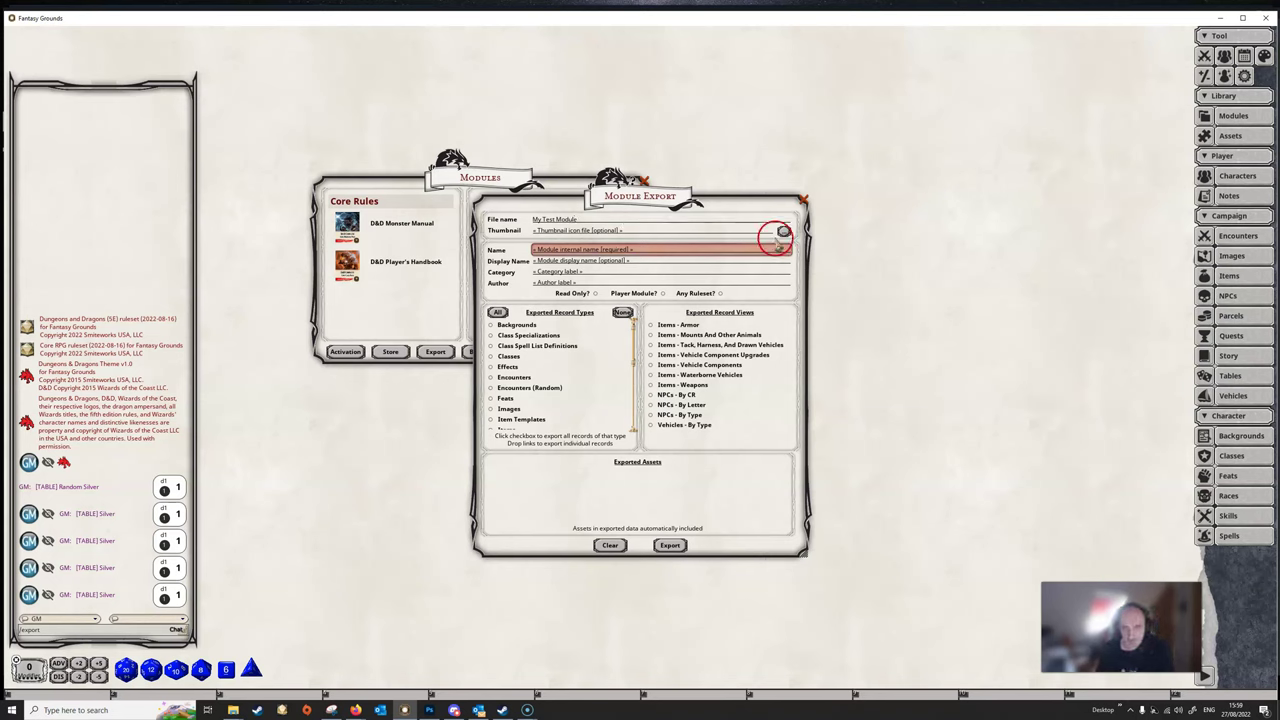
Step: Choose a PNG from the video campaign's folder inside the Fantasy Grounds campaigns directory as the module thumbnail
left_click(783, 231)
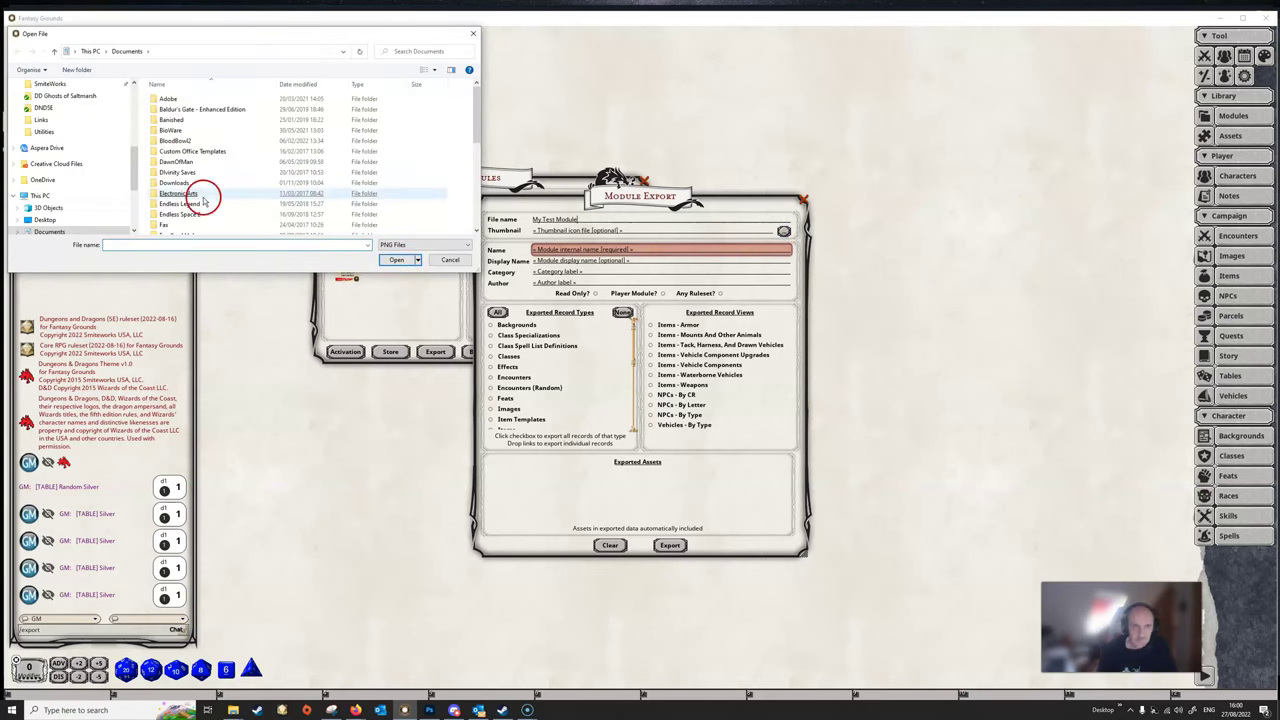
scroll(77, 140, "up", 3)
left_click(57, 177)
double_click(175, 100)
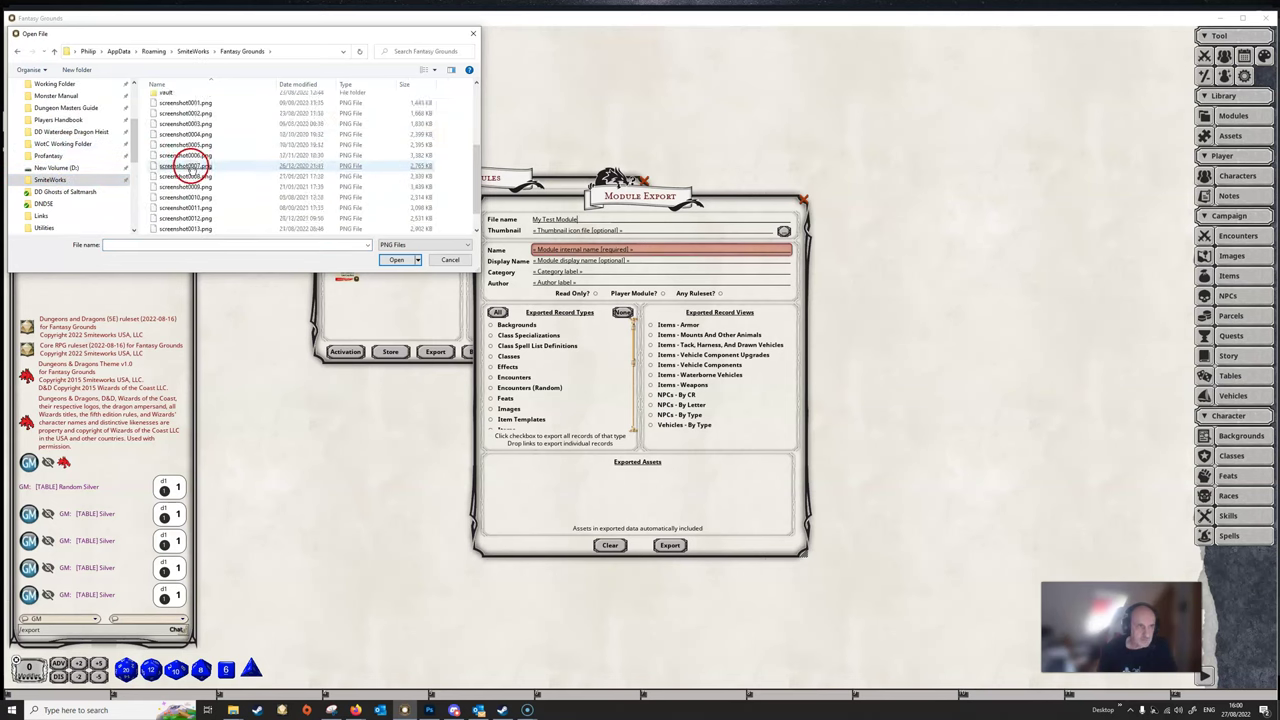
left_click(182, 109)
double_click(182, 110)
scroll(200, 166, "down", 5)
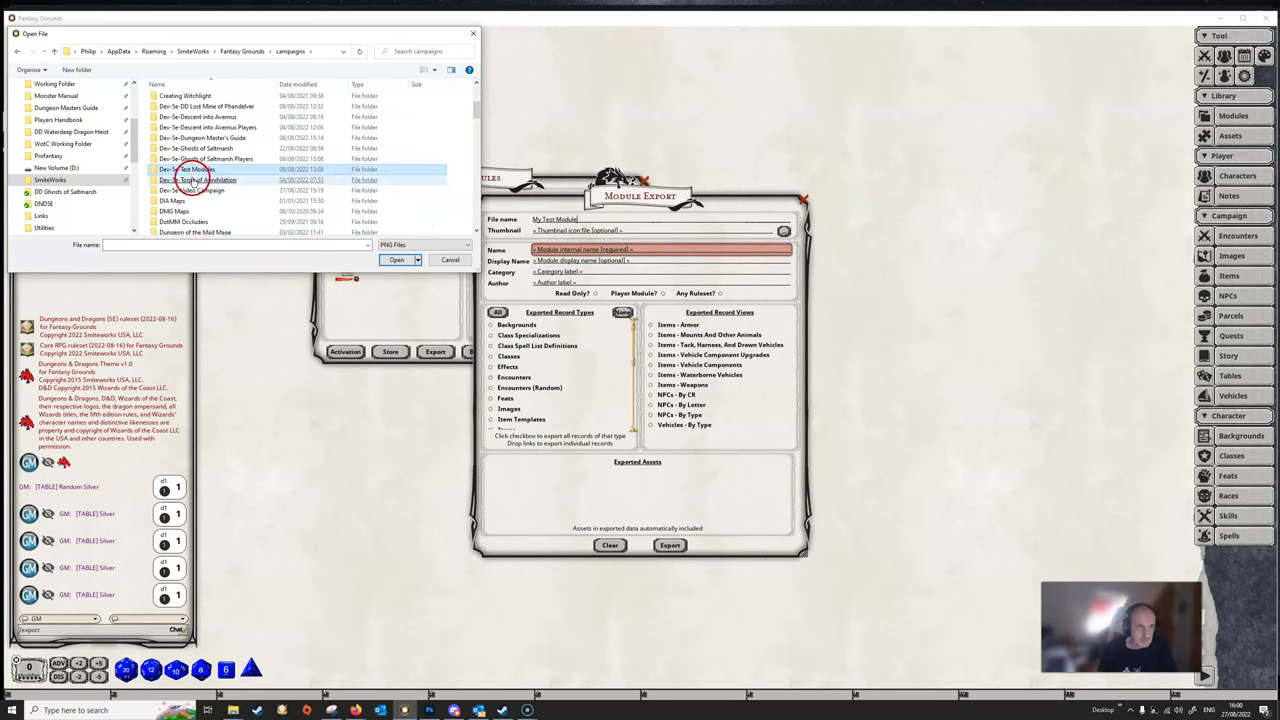
double_click(197, 190)
double_click(172, 141)
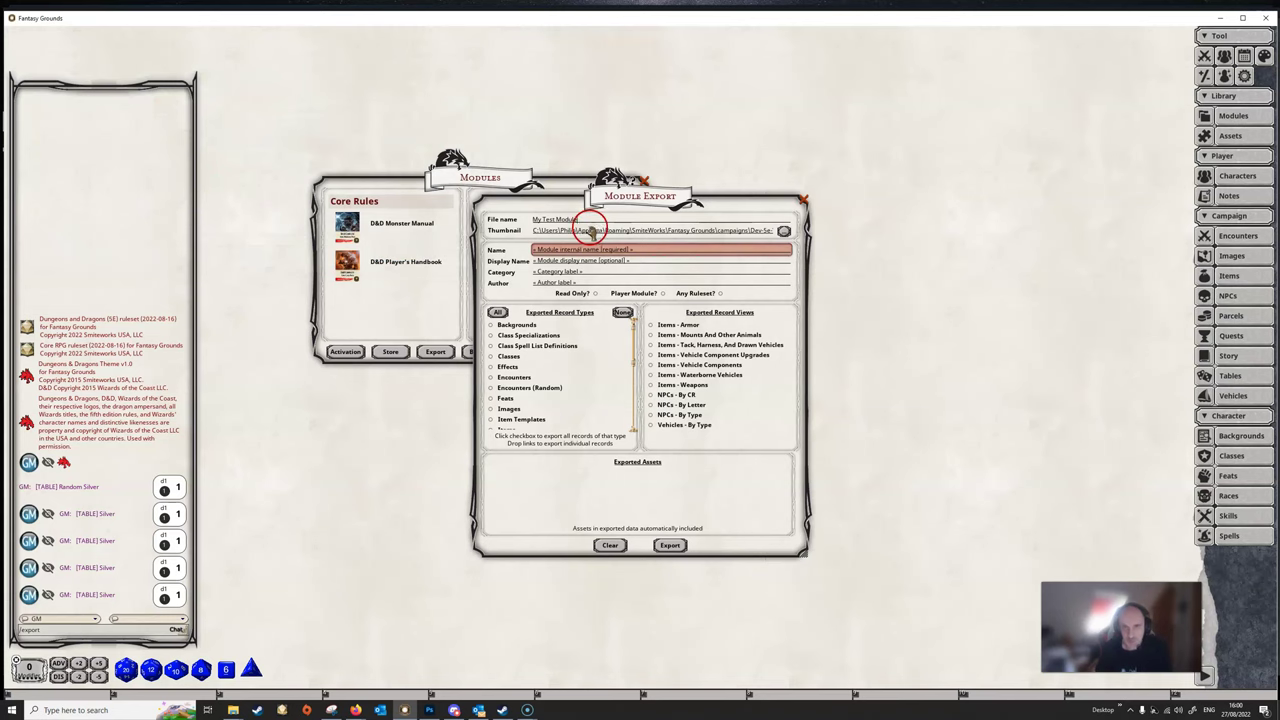
Step: Set the module's name and display name to My Test Module, the category to My Adventure, and enter the author's name
left_click(637, 252)
type("My Test Module")
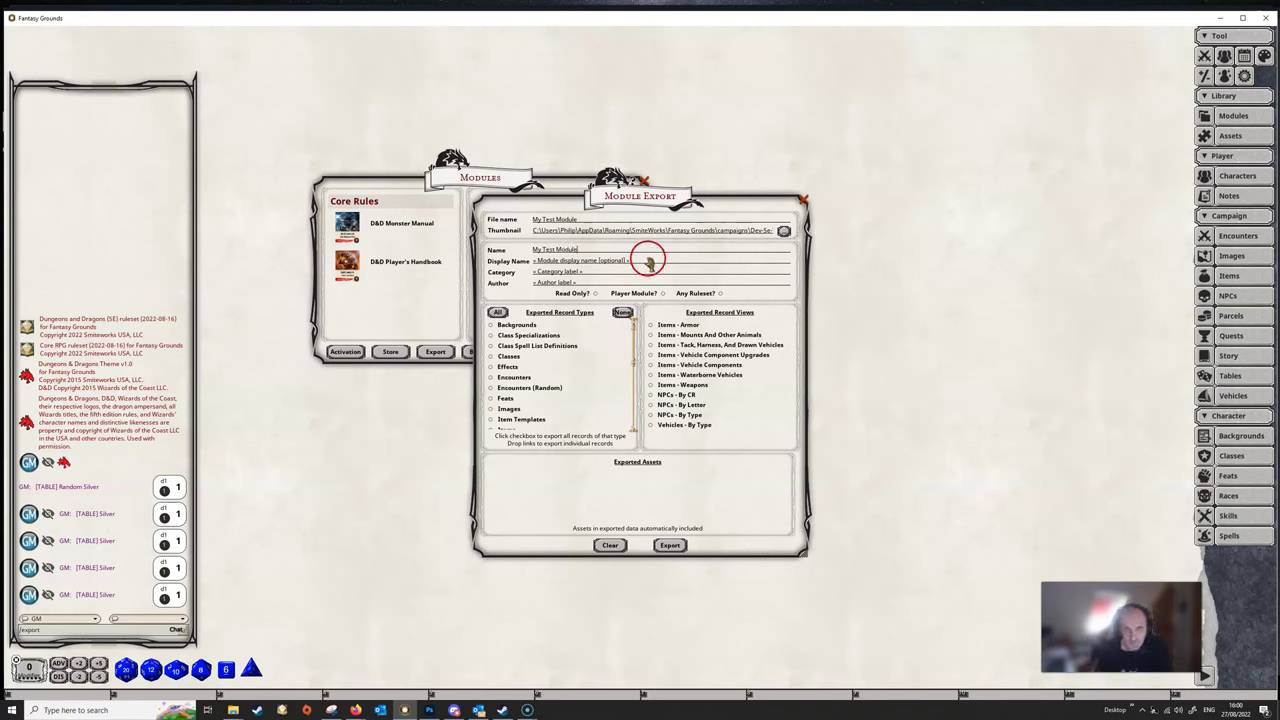
left_click(634, 262)
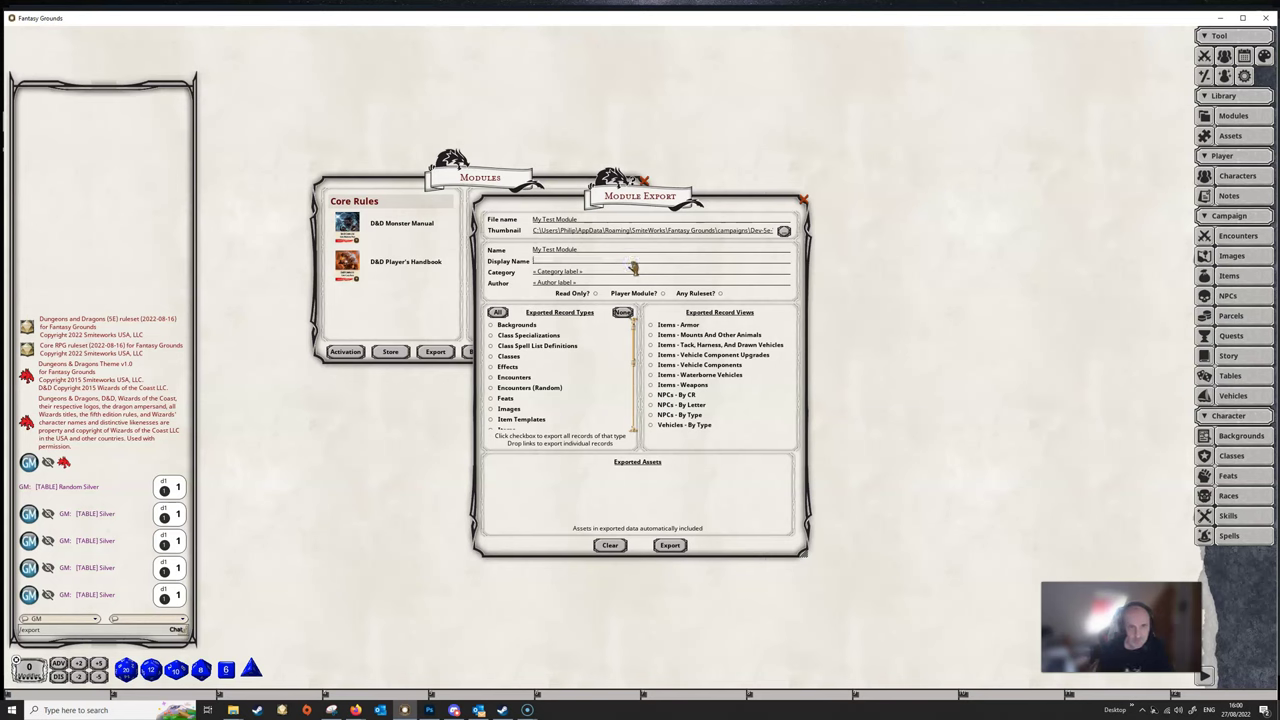
type("My Test Module")
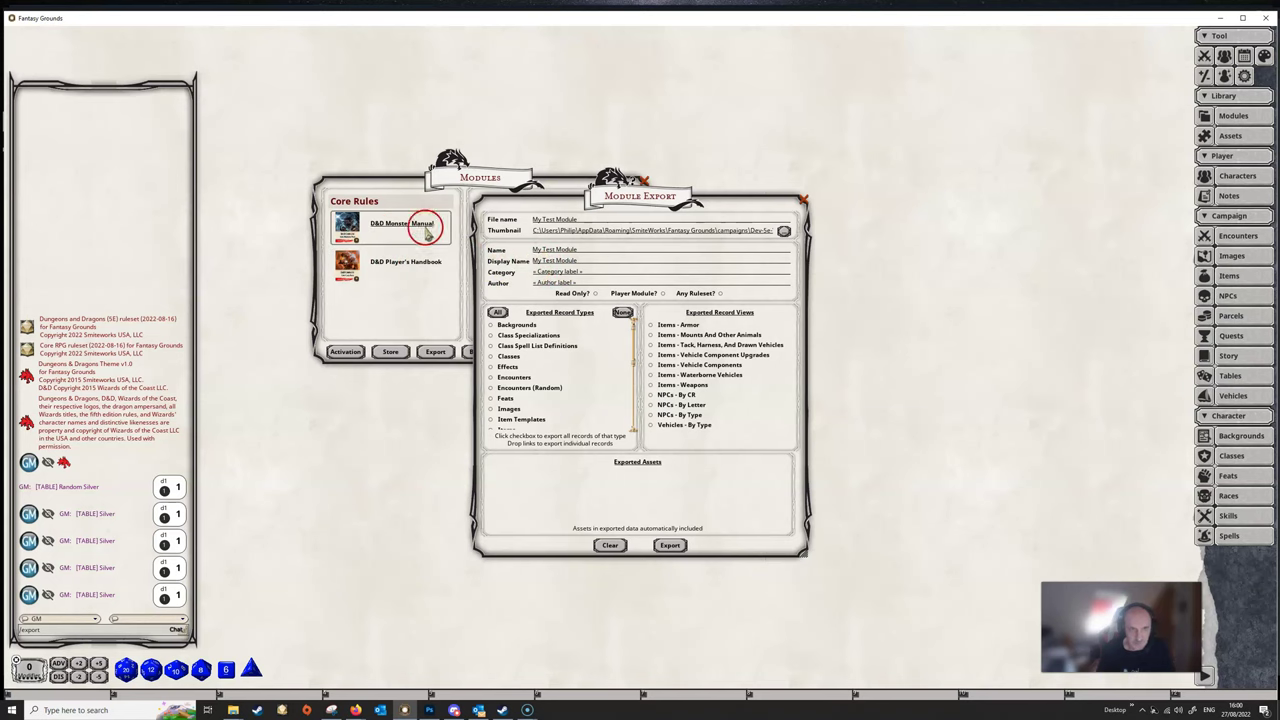
left_click(596, 274)
type("My Adventure")
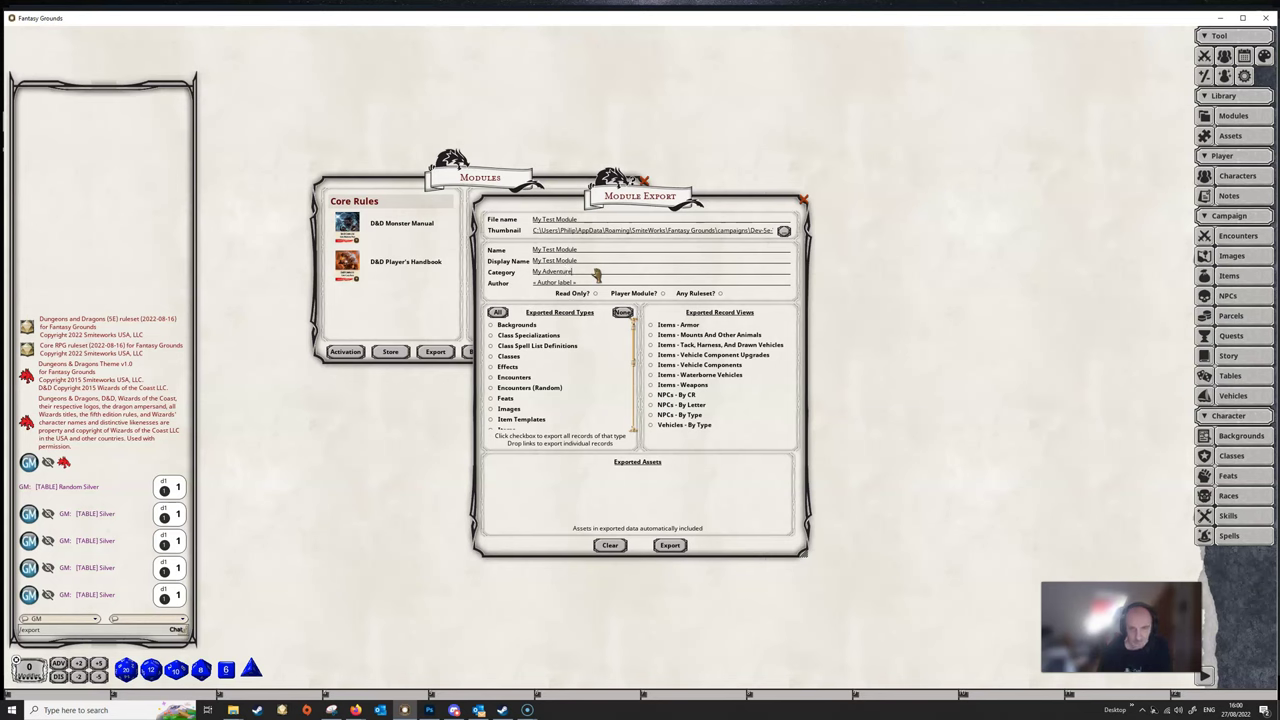
left_click(588, 282)
type("Zar")
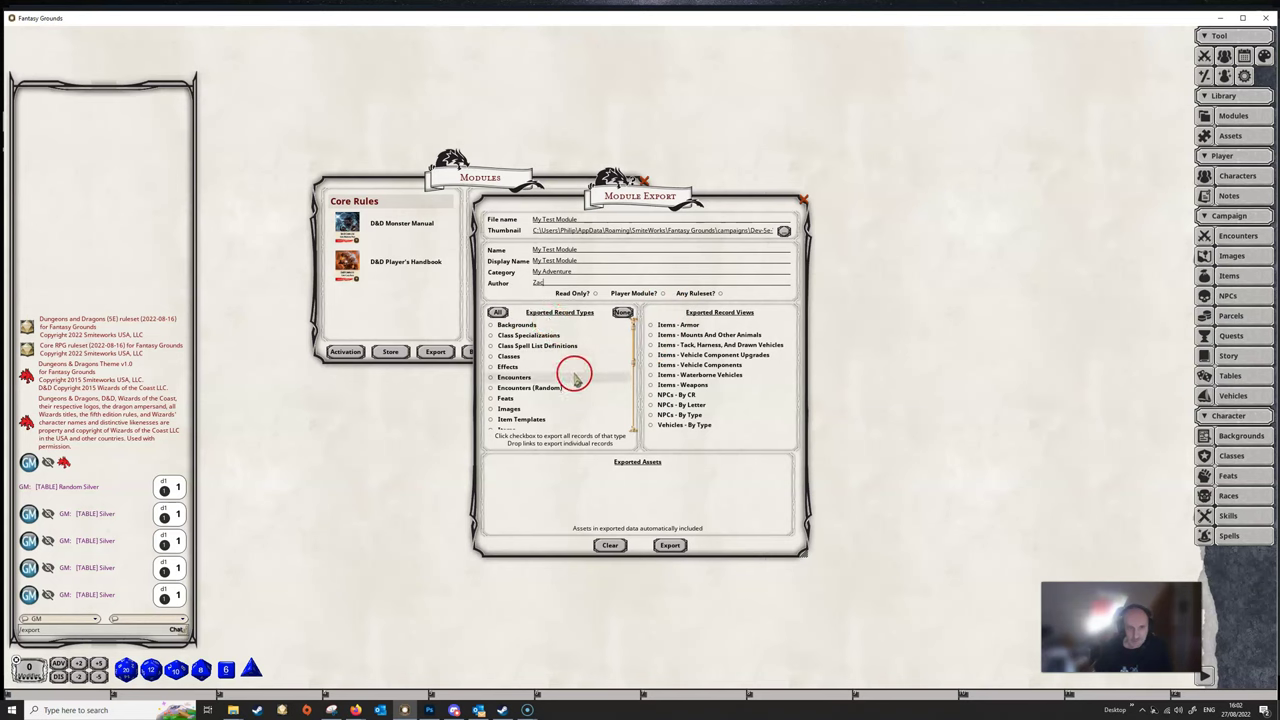
Step: Mark all record types for export and clear the whole selection again
scroll(576, 378, "down", 2)
scroll(576, 378, "up", 2)
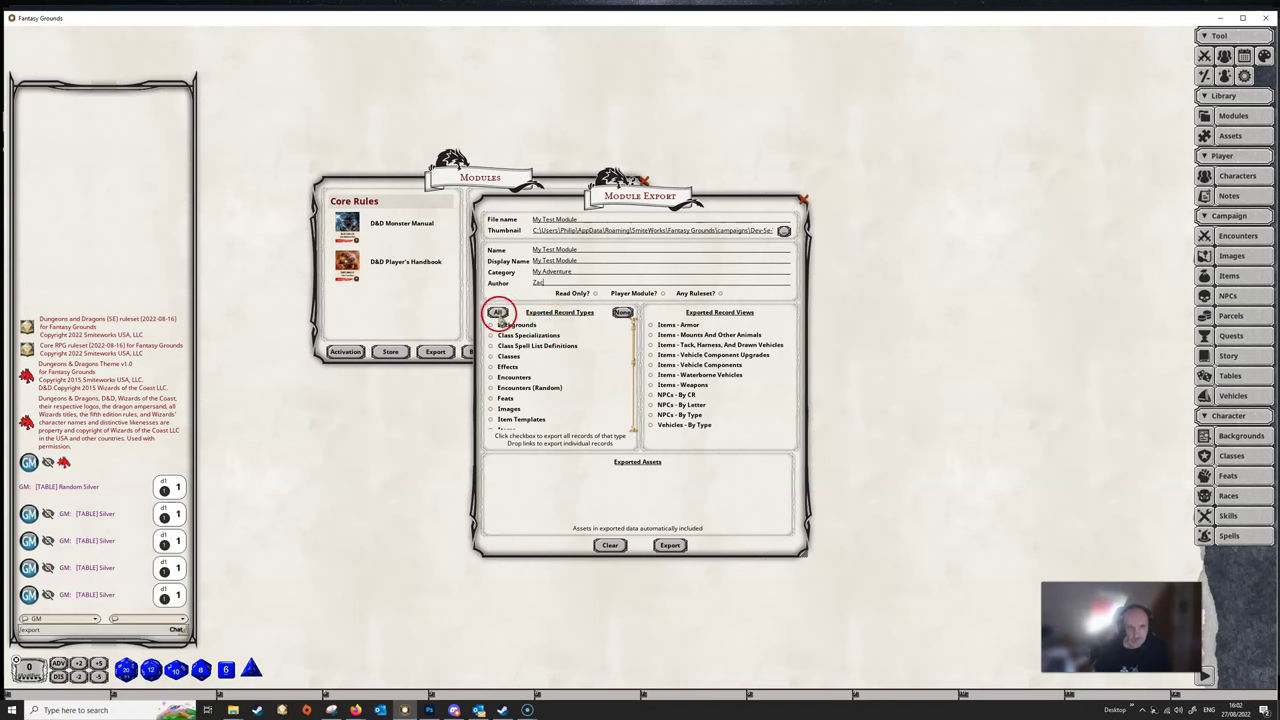
left_click(497, 312)
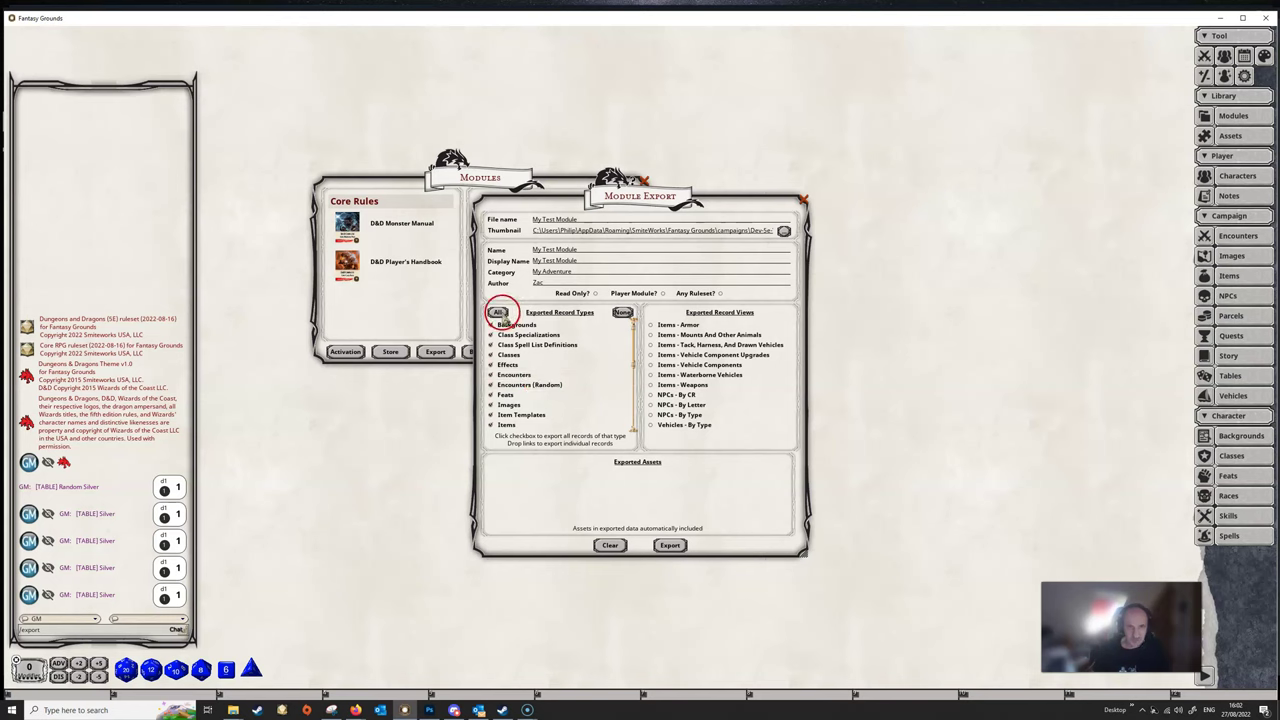
left_click(499, 313)
left_click(622, 312)
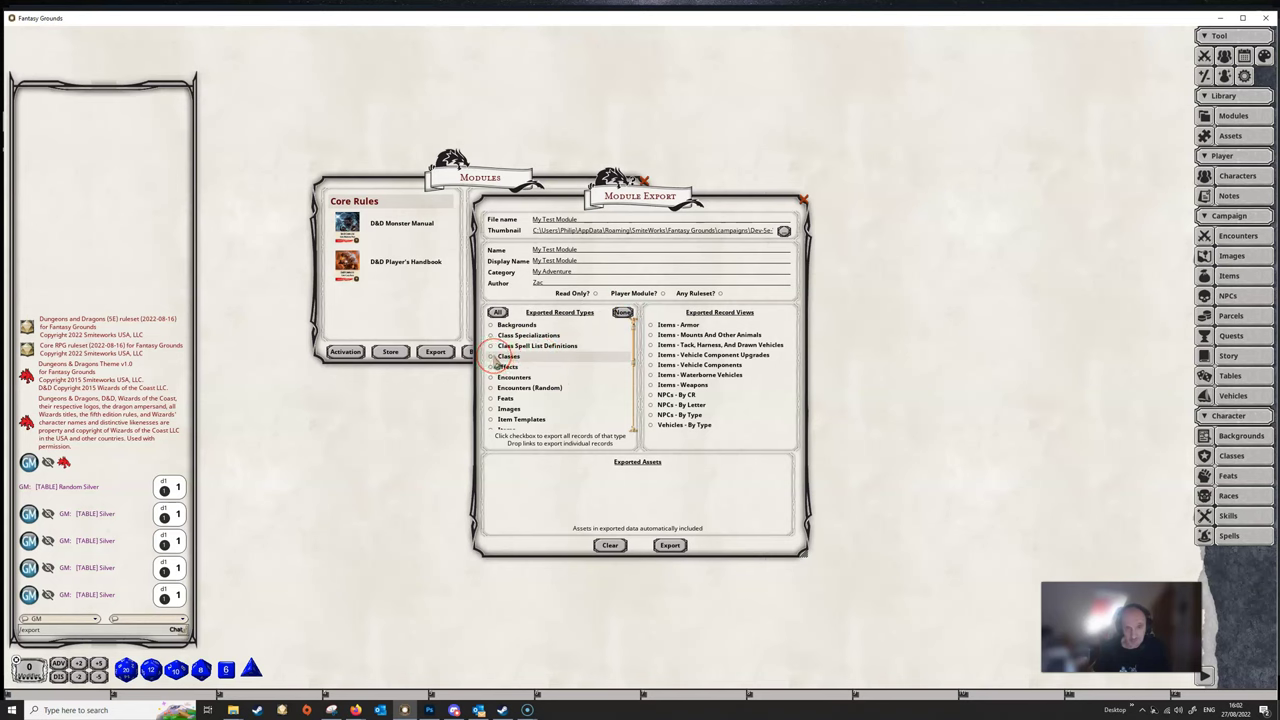
Step: Mark Classes, Encounters, Encounters (Random) and Images as record types to export
left_click(492, 357)
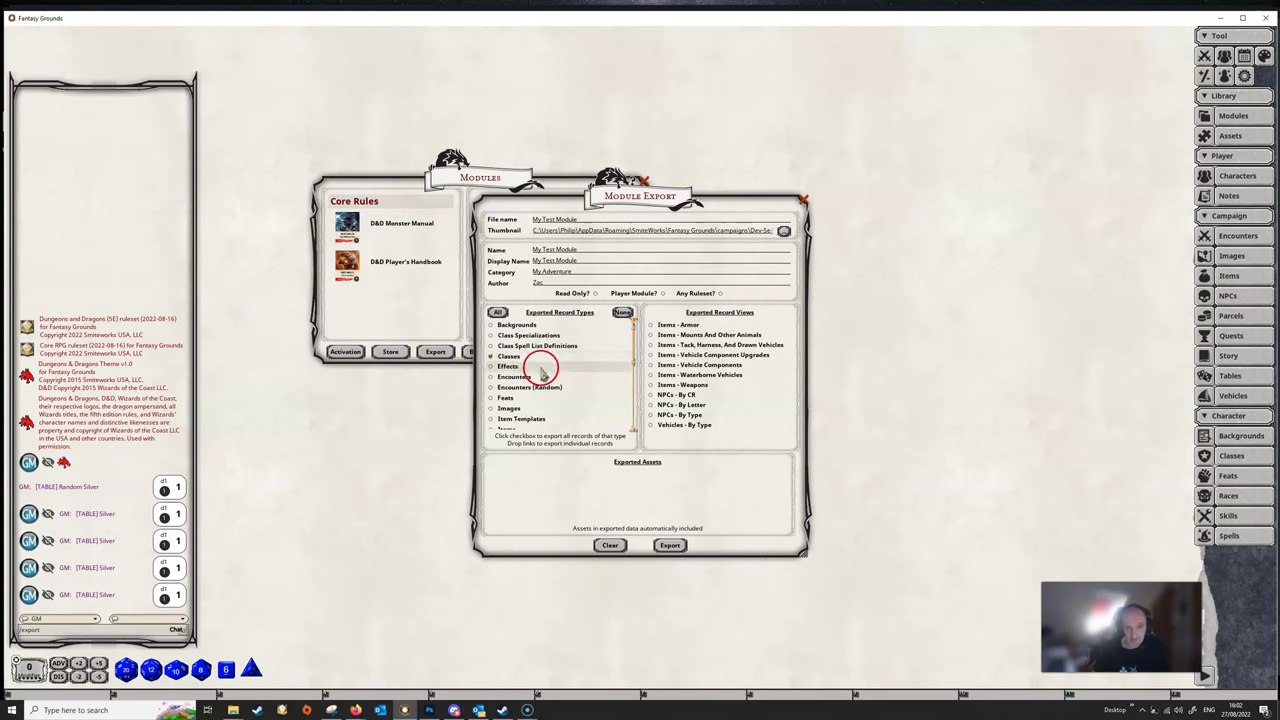
left_click(491, 377)
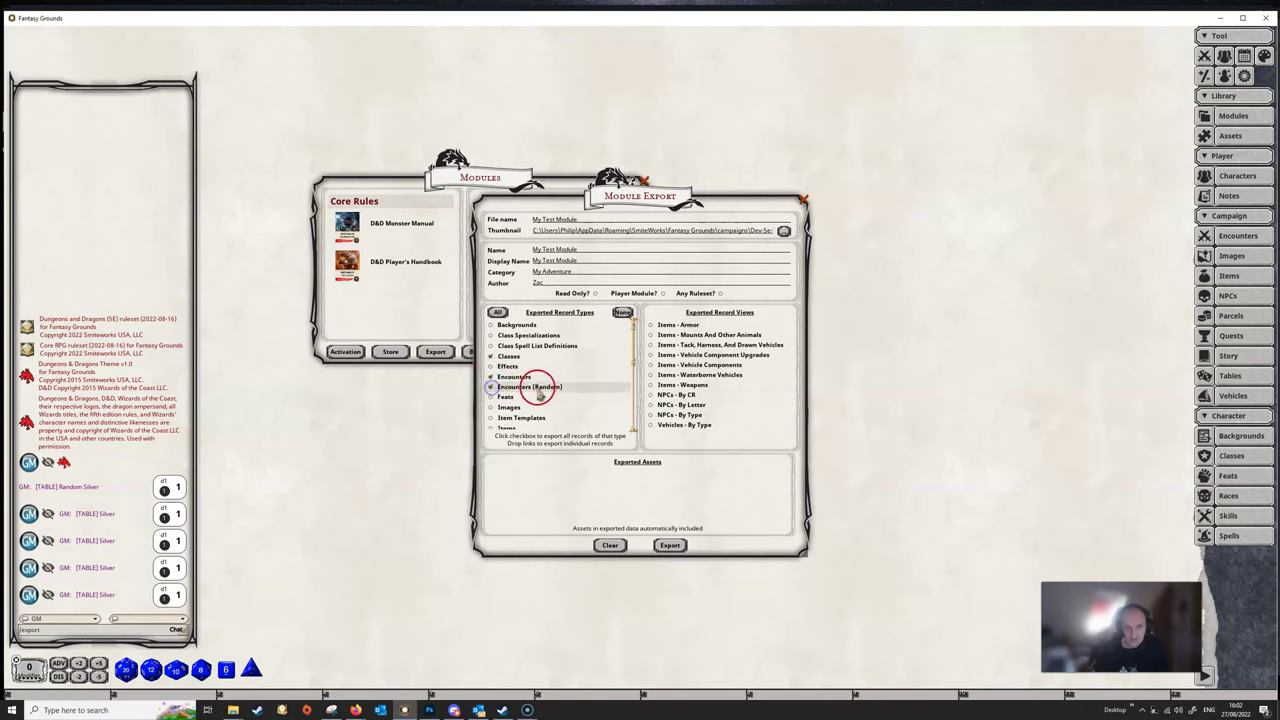
scroll(530, 393, "down", 1)
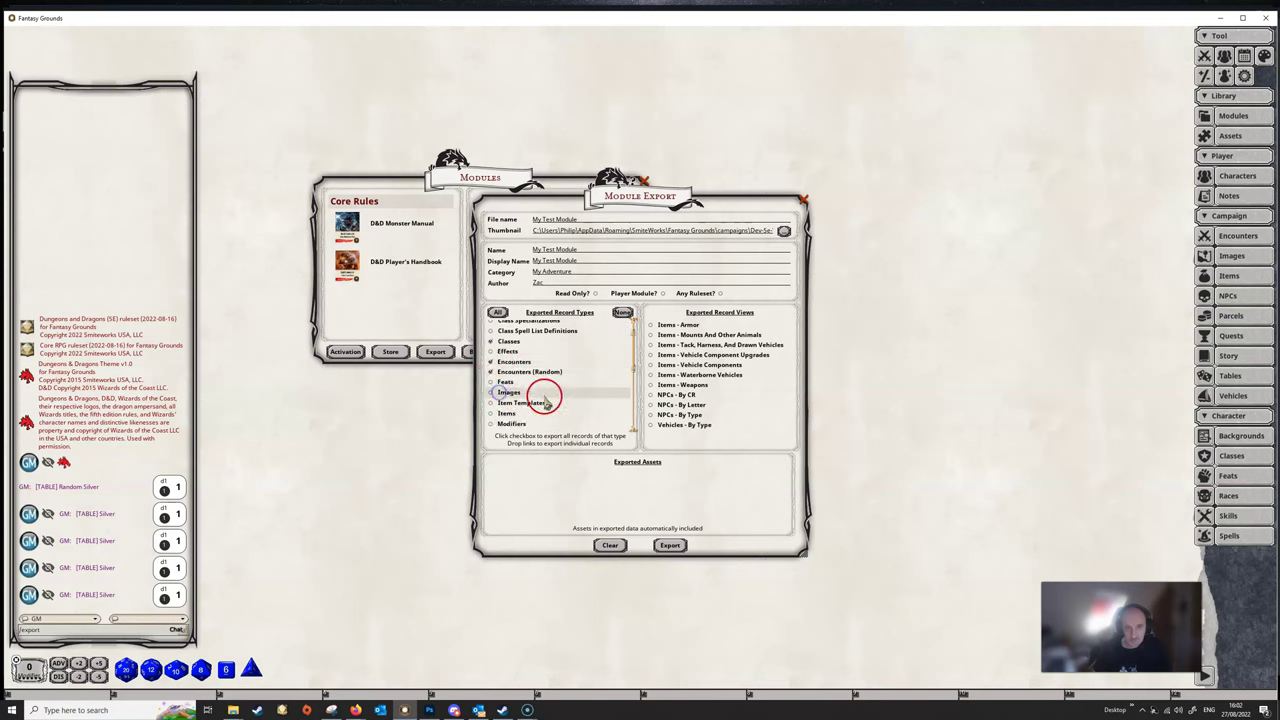
left_click(491, 392)
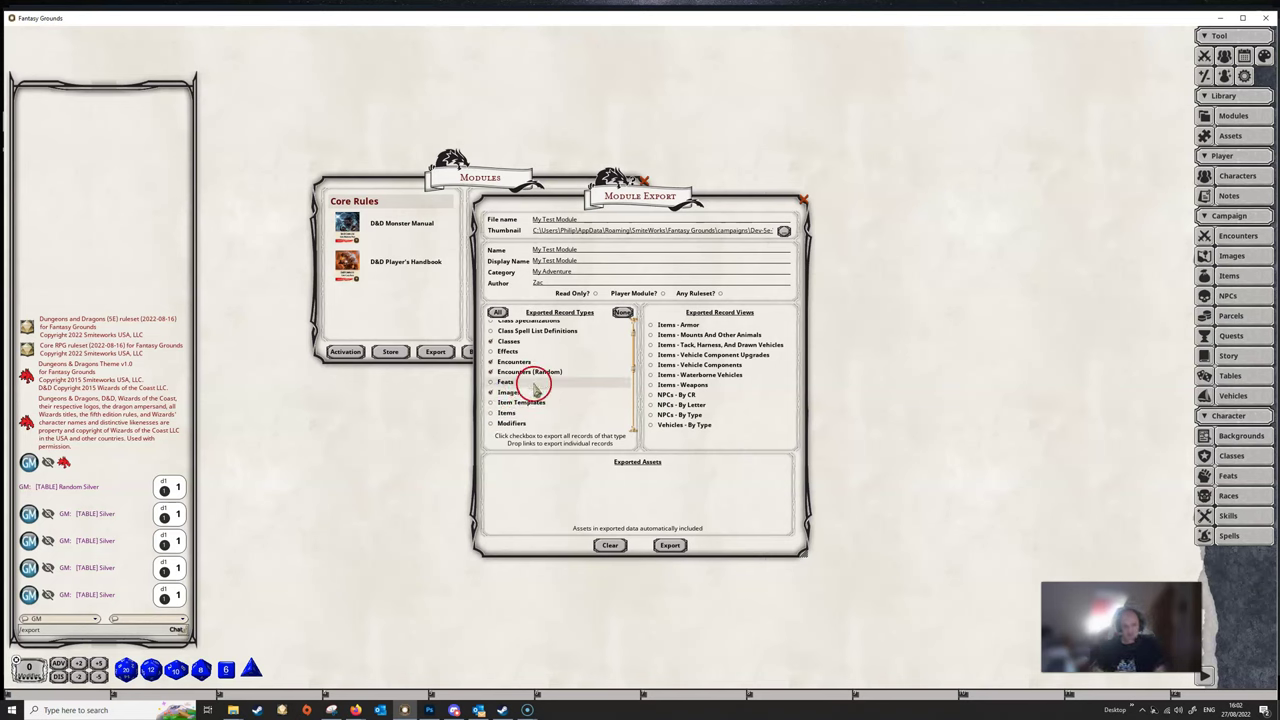
Step: Unmark Images in the export and show the uncategorized group of the Images list beside the export form
left_click_drag(640, 190, 671, 131)
left_click(521, 334)
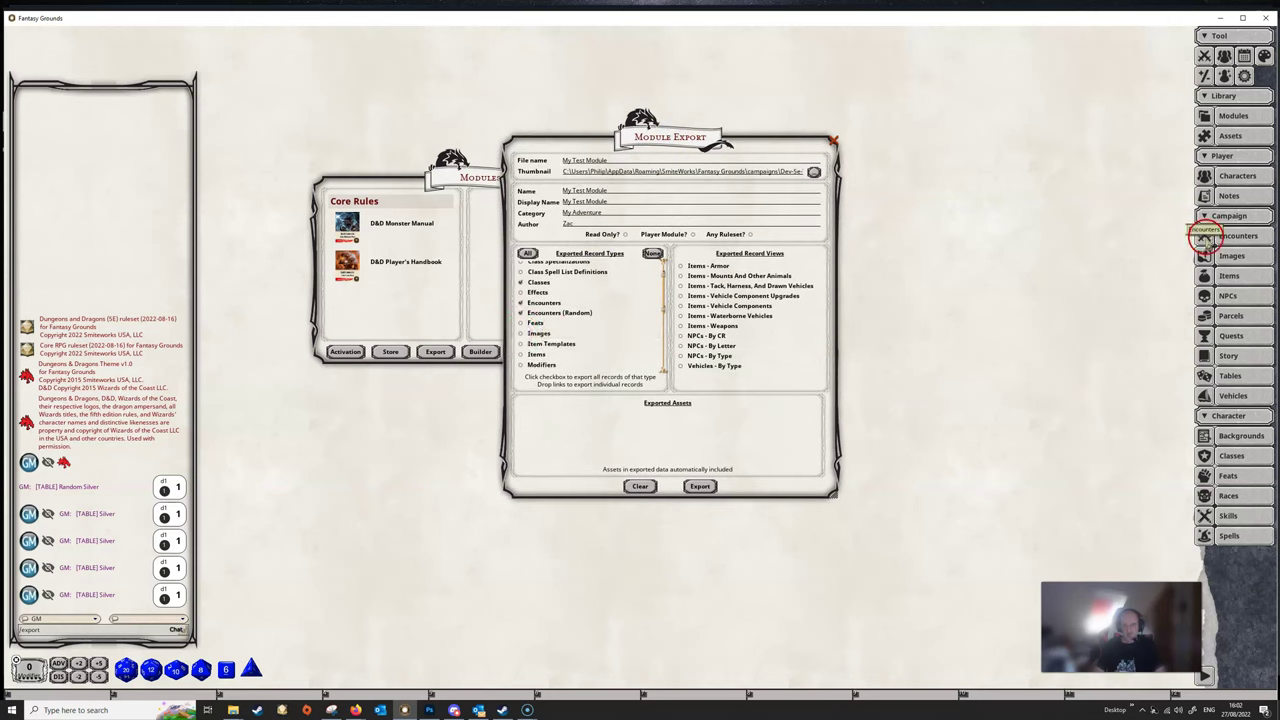
left_click(1234, 257)
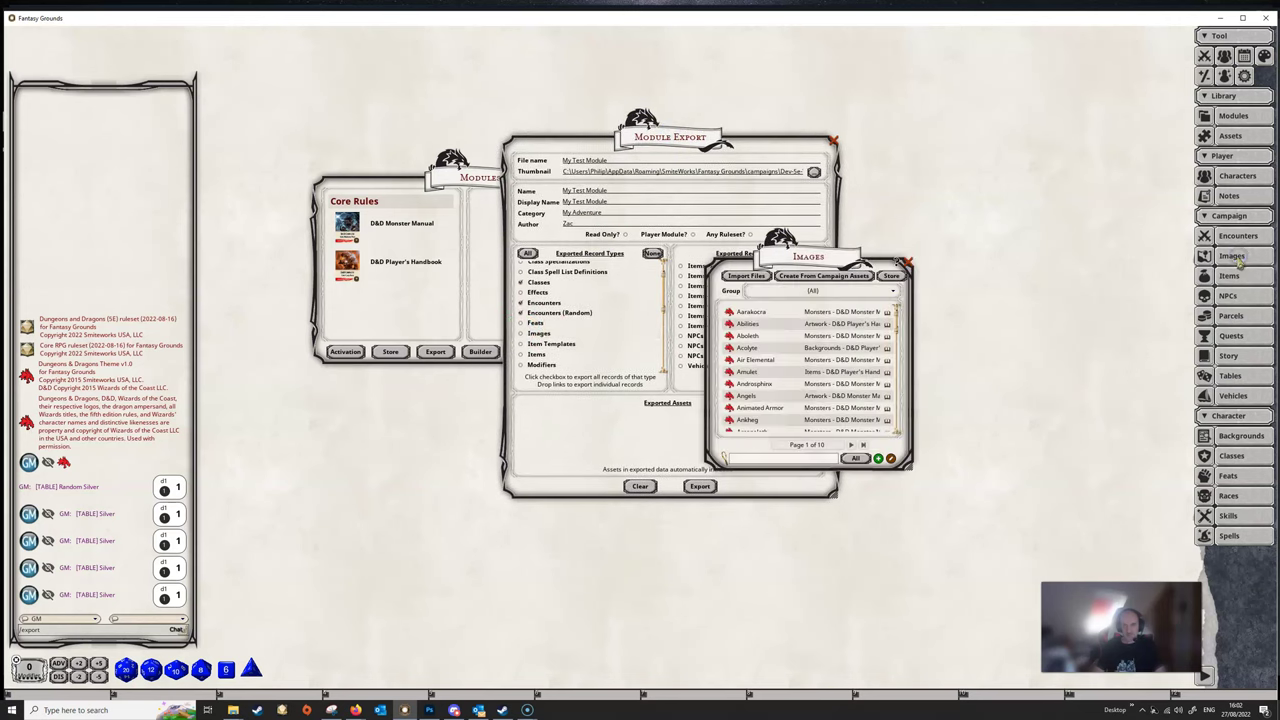
left_click_drag(717, 265, 912, 155)
left_click(985, 186)
left_click(985, 191)
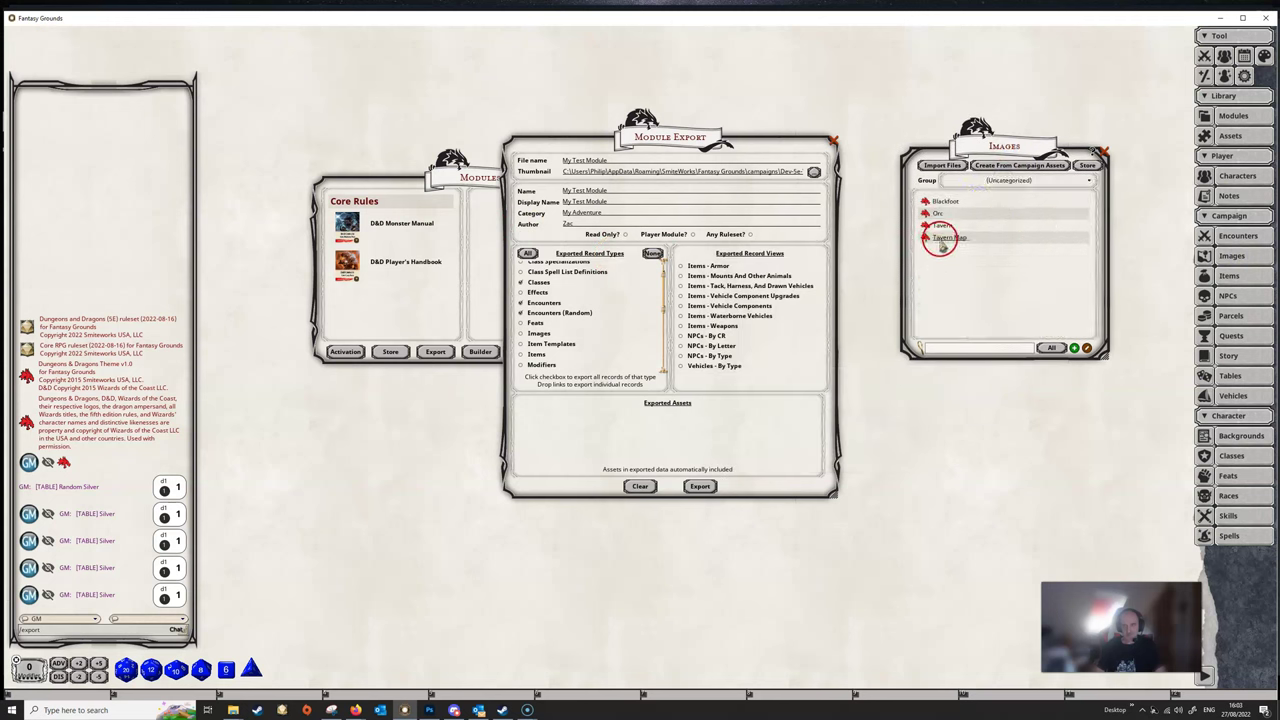
Step: Add the Tavern image and one more image to the export as individual records, and remove both from it again
left_click_drag(936, 223, 930, 228)
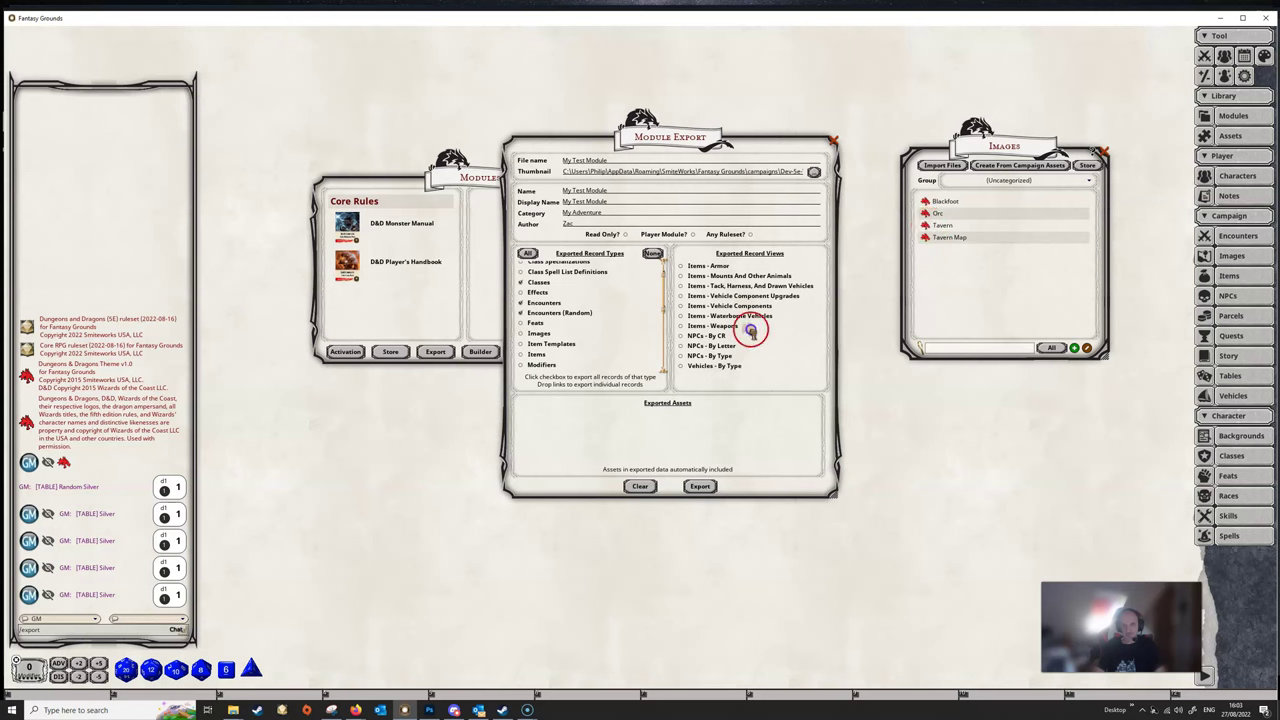
left_click_drag(710, 344, 557, 352)
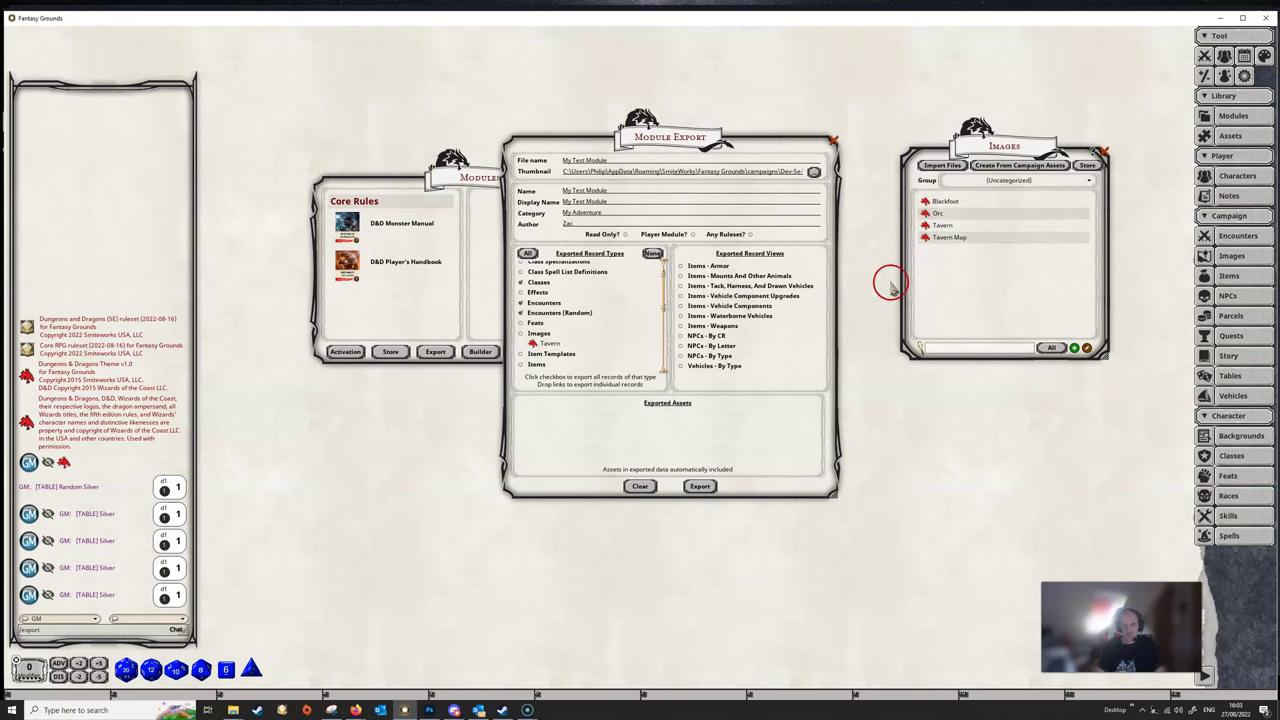
left_click_drag(942, 271, 566, 358)
right_click(553, 354)
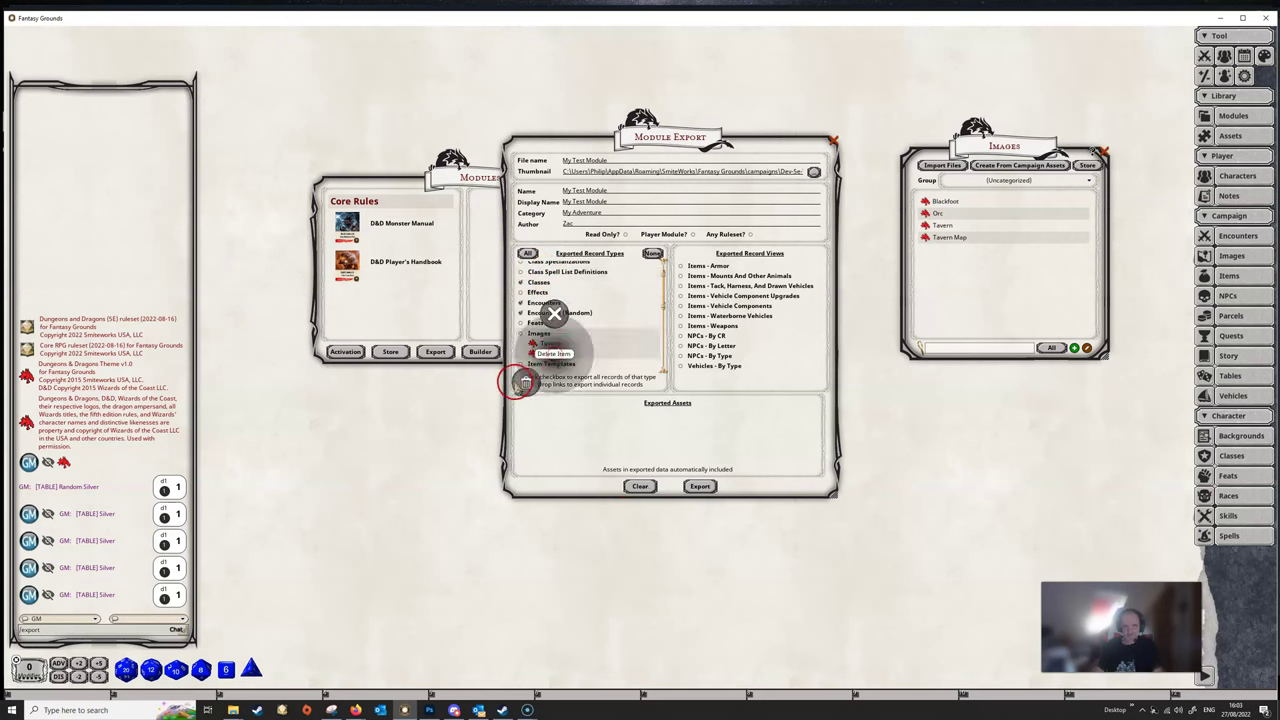
left_click(523, 382)
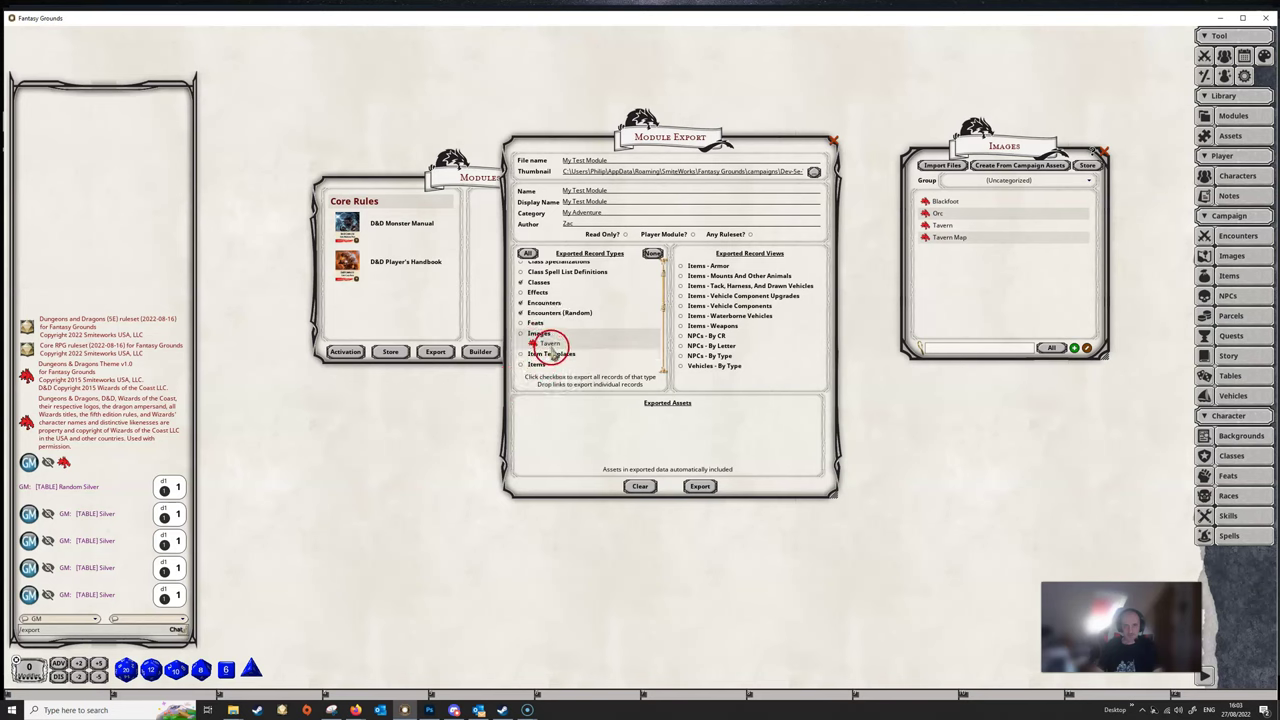
right_click(550, 347)
left_click(471, 371)
Step: Mark all record types for export
left_click(527, 254)
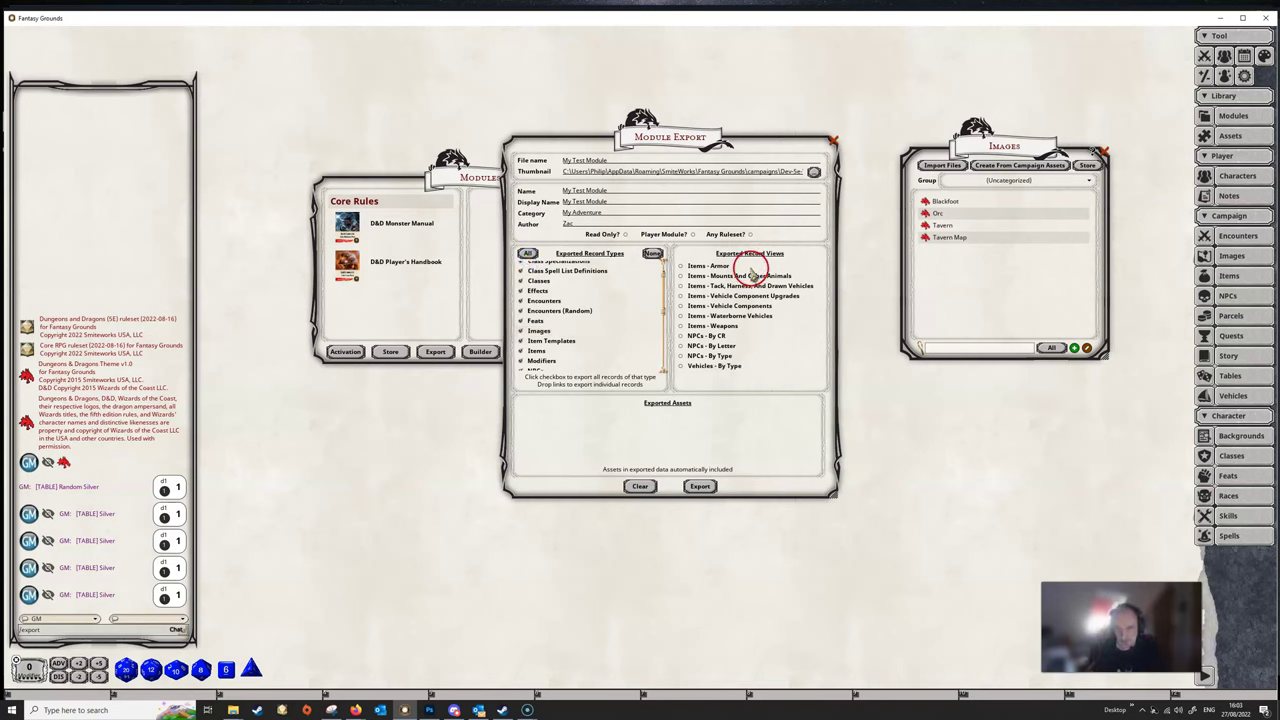
Step: Open the Player's Handbook's Equipment list beside the export form and try the Items - Armor and Items - Mounts And Other Animals record views
left_click(463, 176)
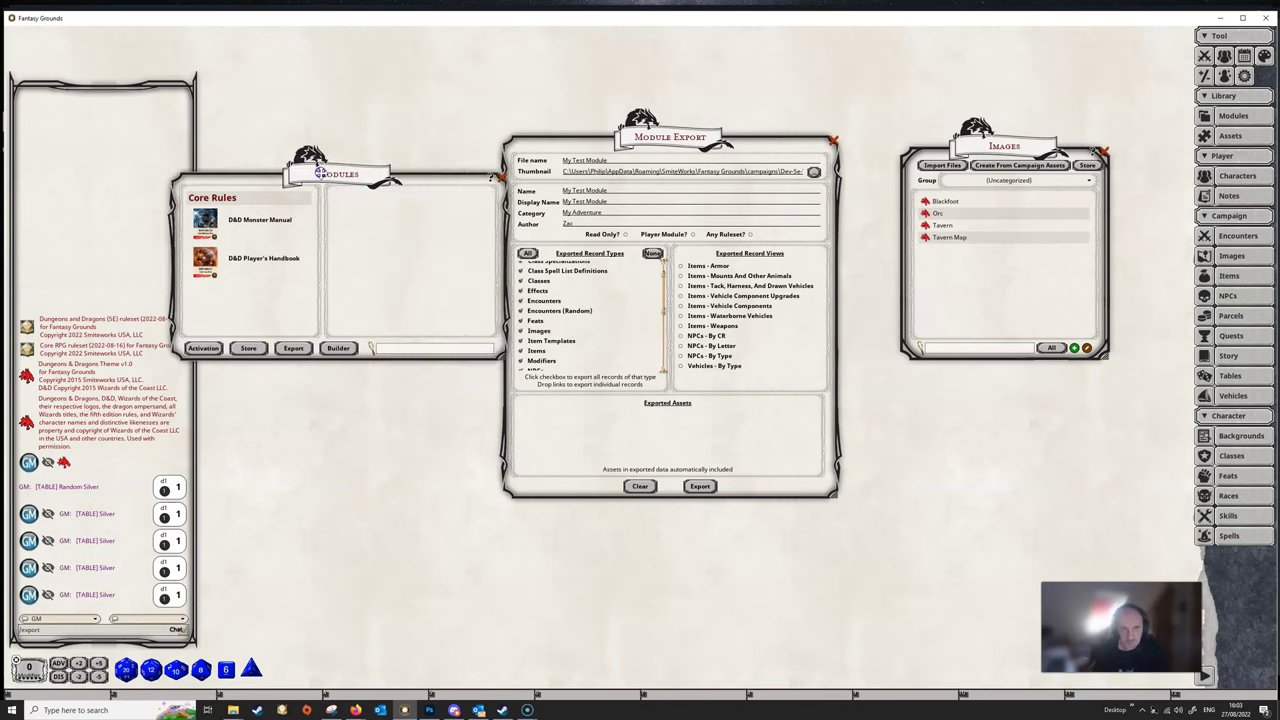
left_click(273, 248)
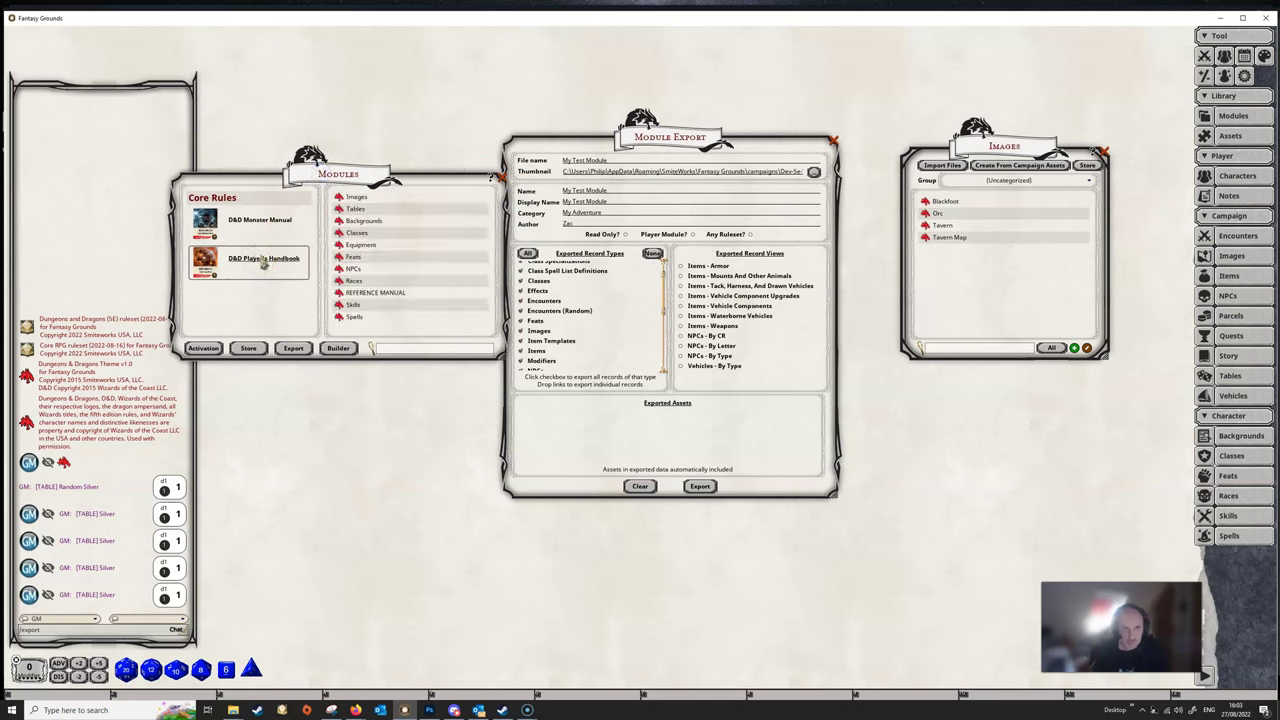
left_click(358, 246)
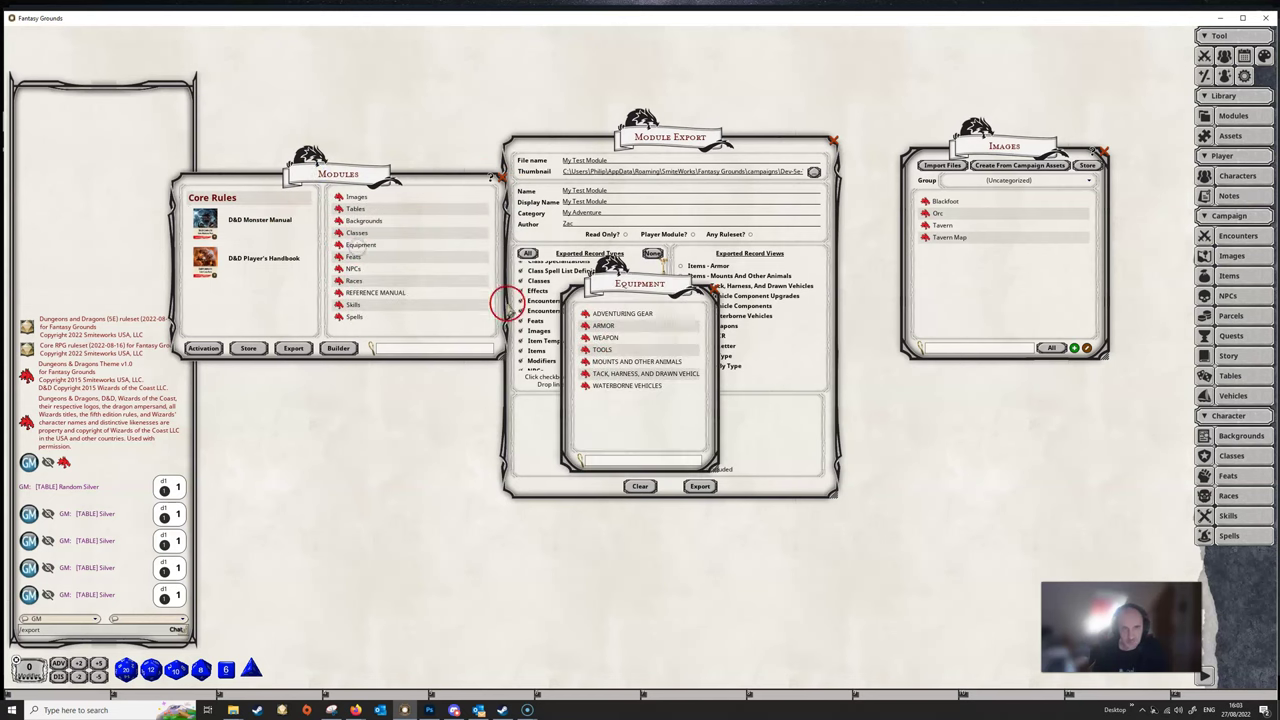
left_click(648, 285)
left_click_drag(648, 285, 358, 388)
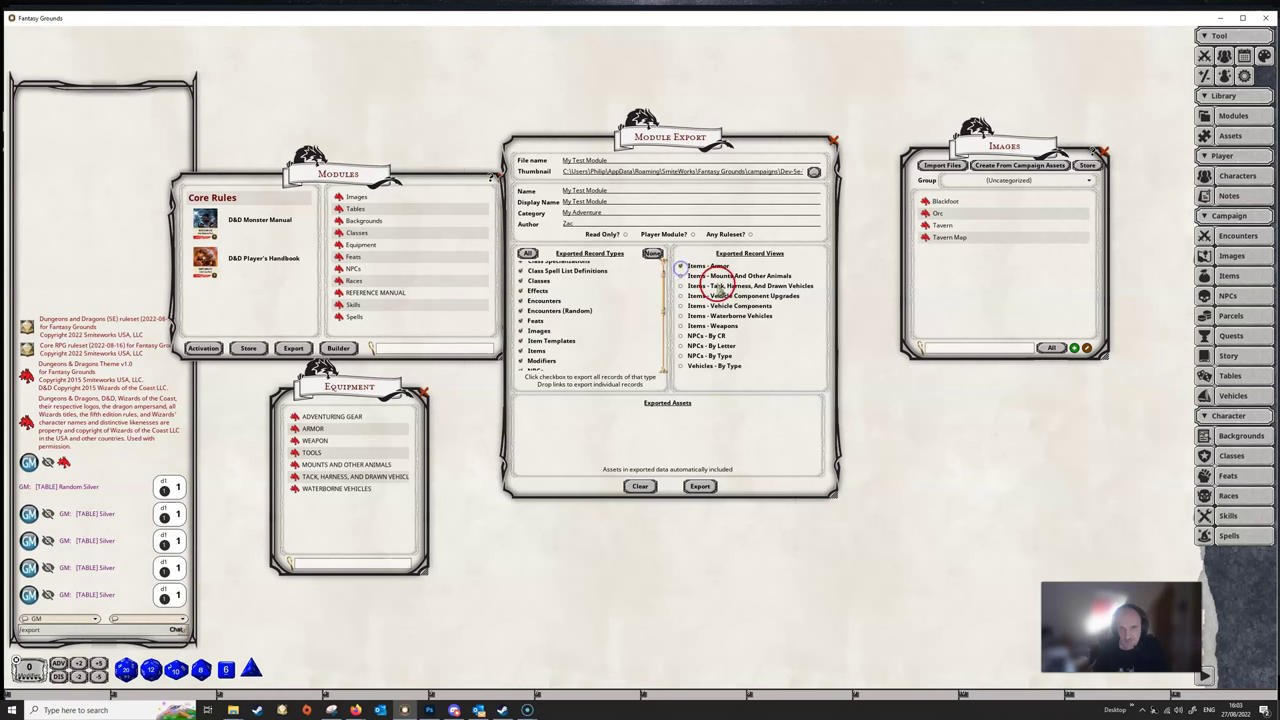
left_click(681, 267)
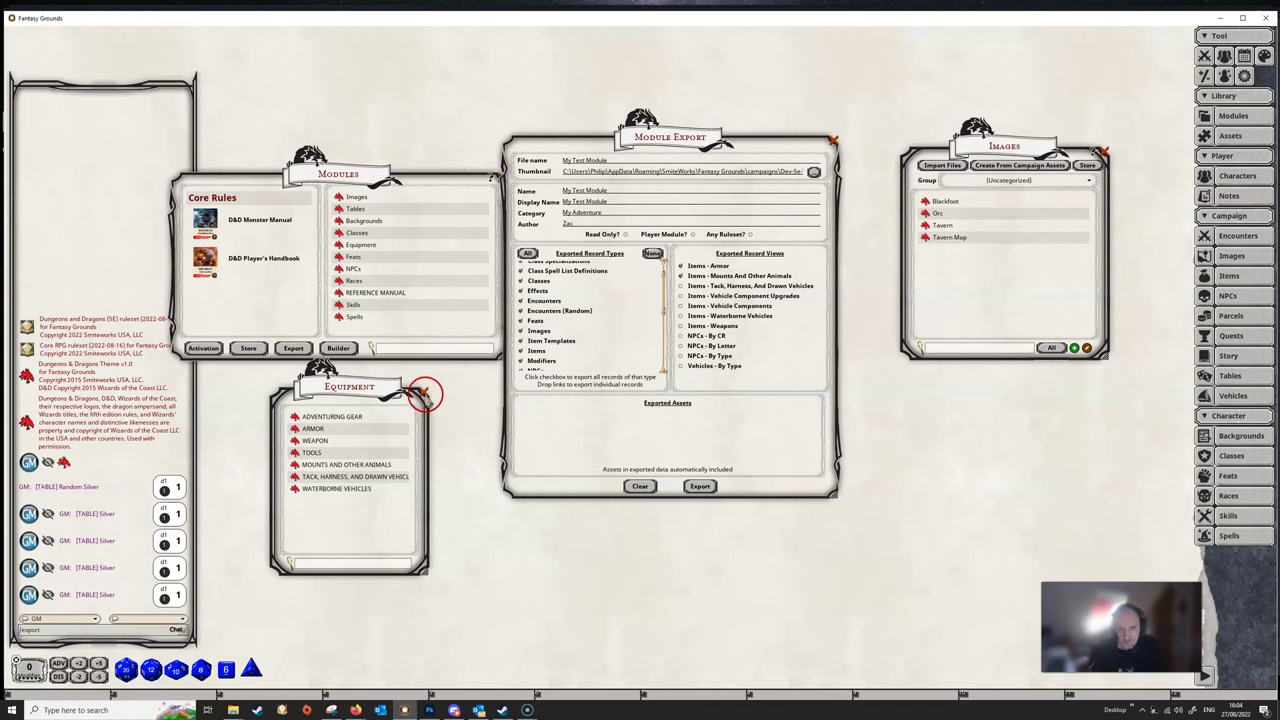
left_click(425, 394)
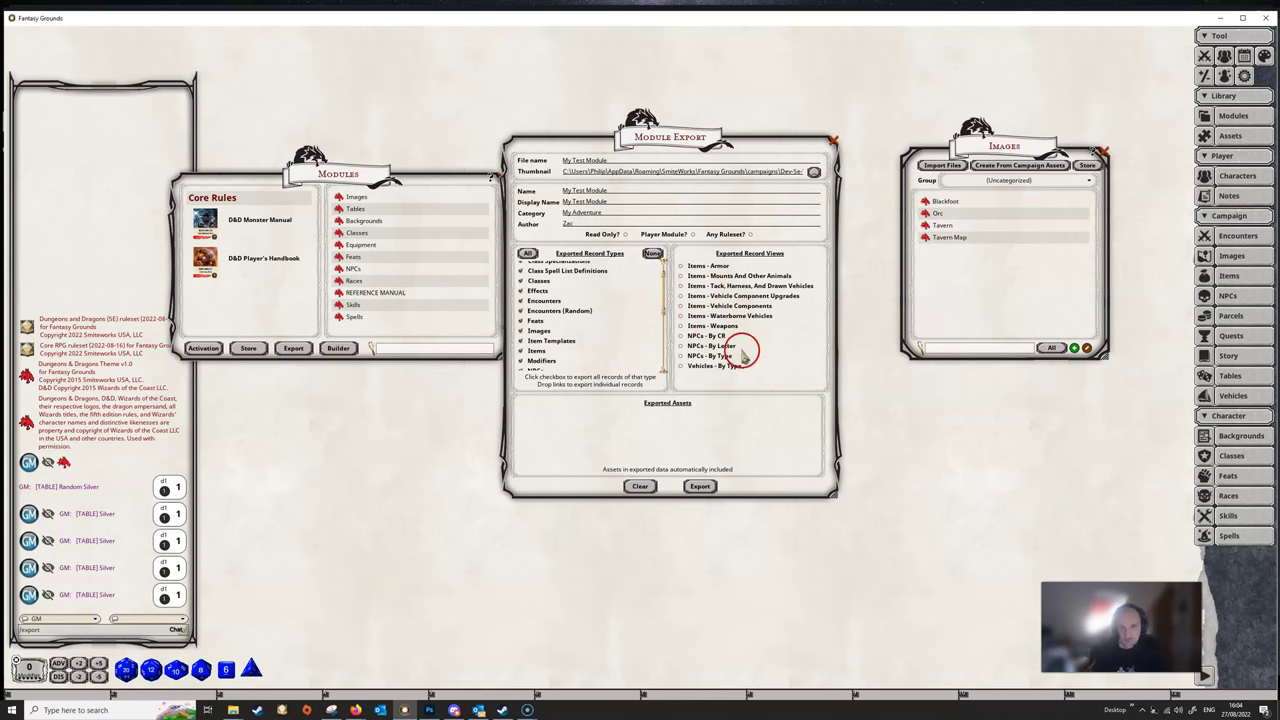
Step: Export My Test Module, and close the export form and the Images list
scroll(655, 335, "down", 2)
scroll(650, 335, "up", 3)
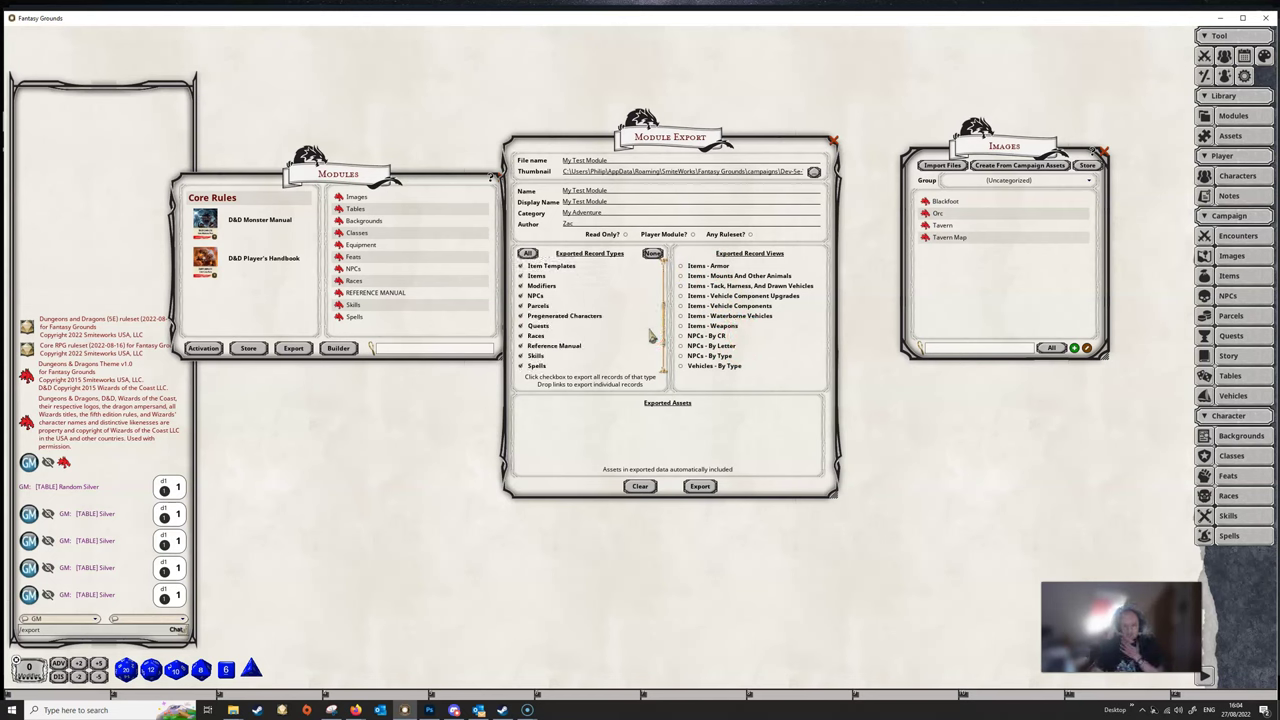
left_click(700, 487)
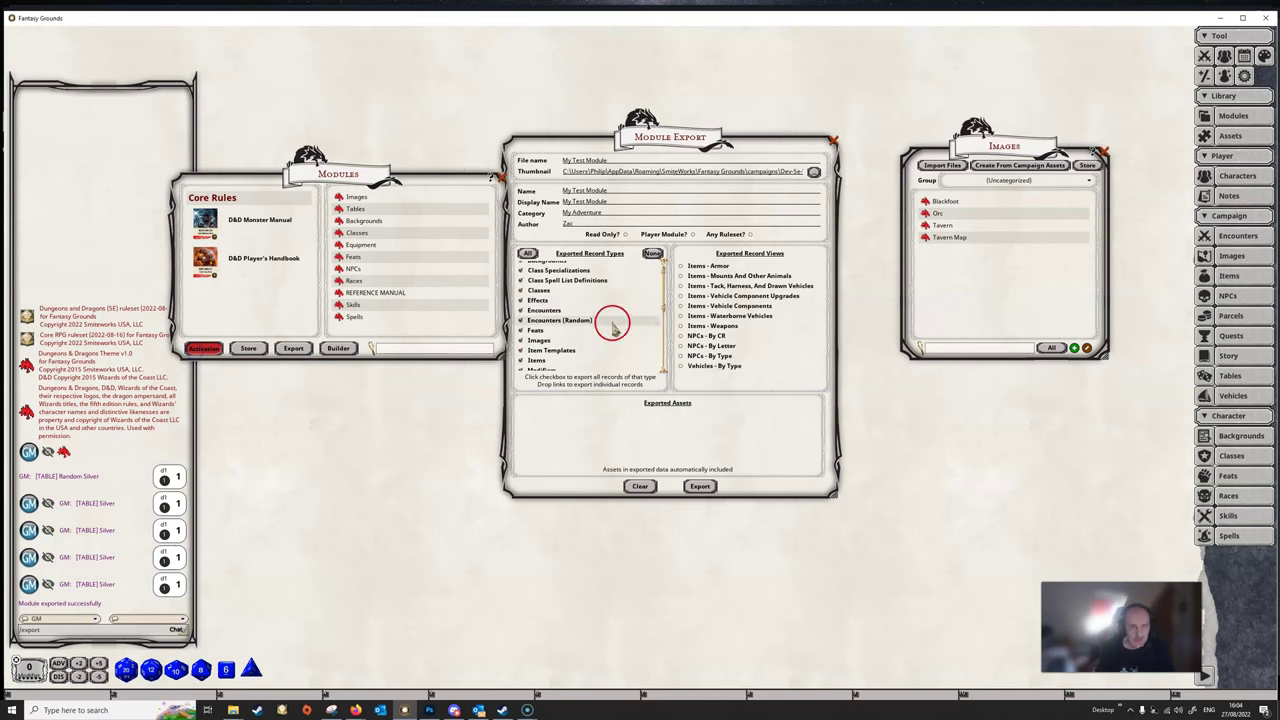
left_click_drag(660, 140, 690, 148)
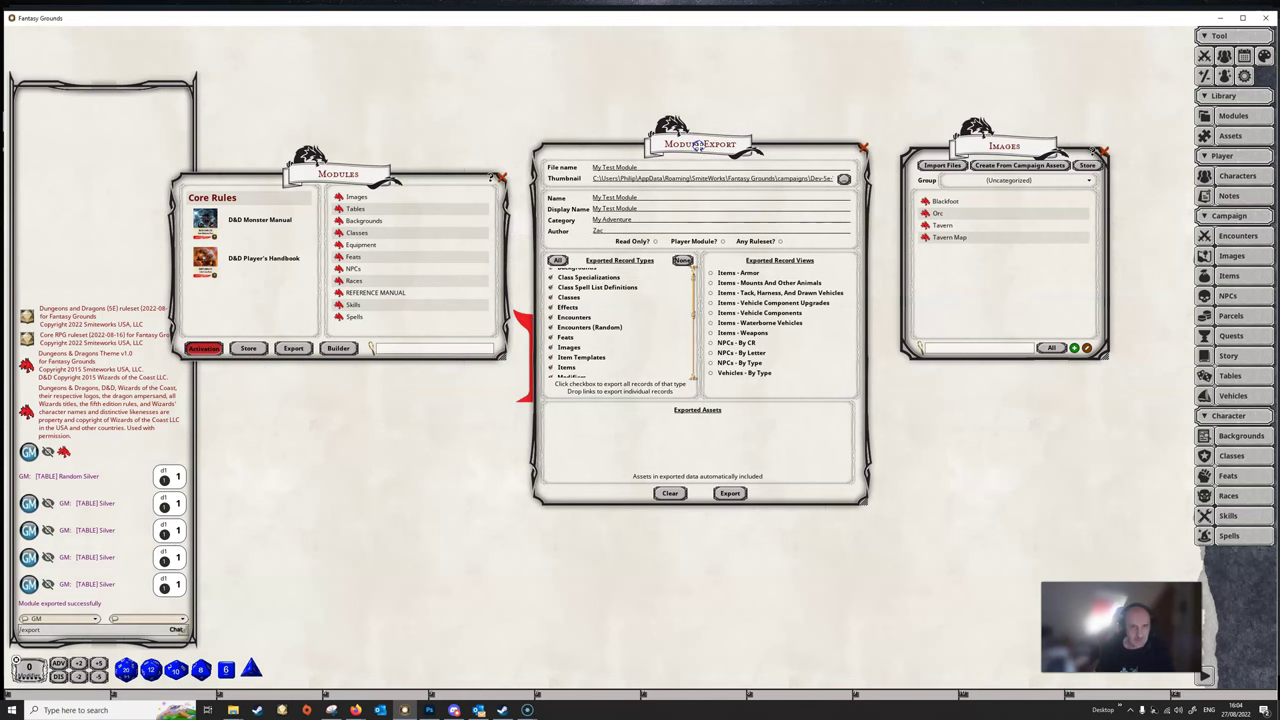
left_click(861, 150)
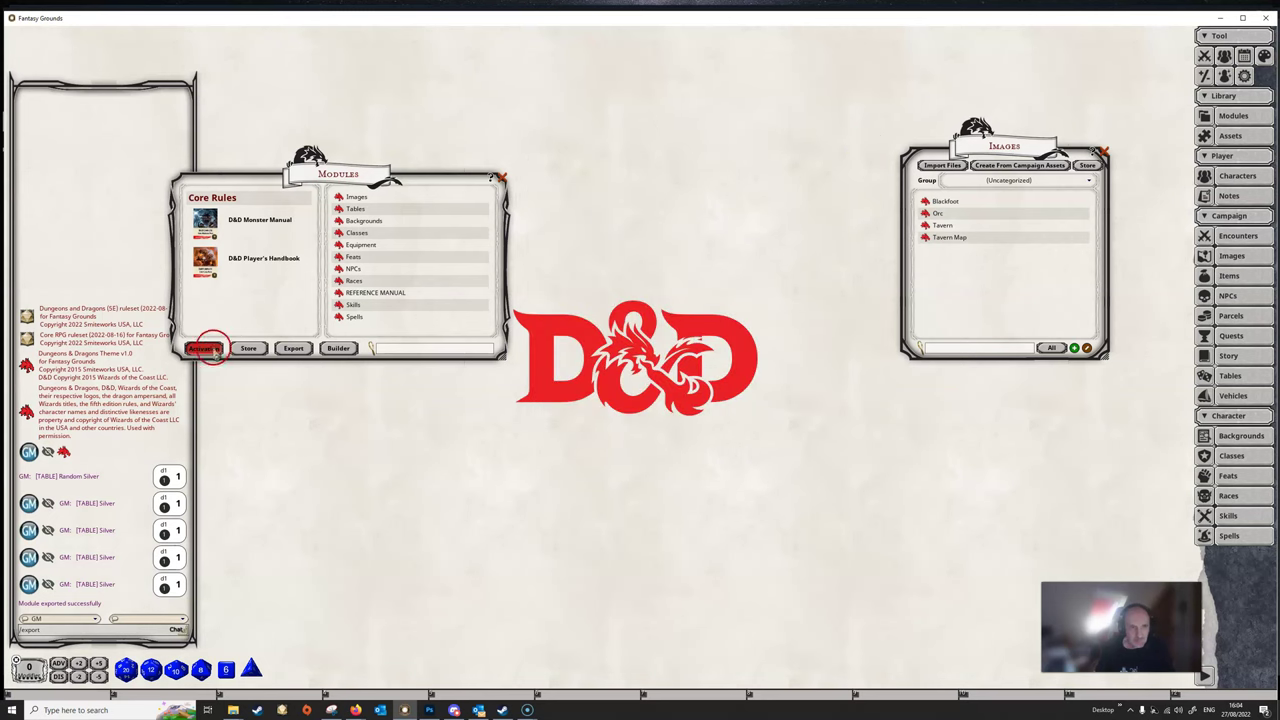
left_click_drag(340, 175, 478, 183)
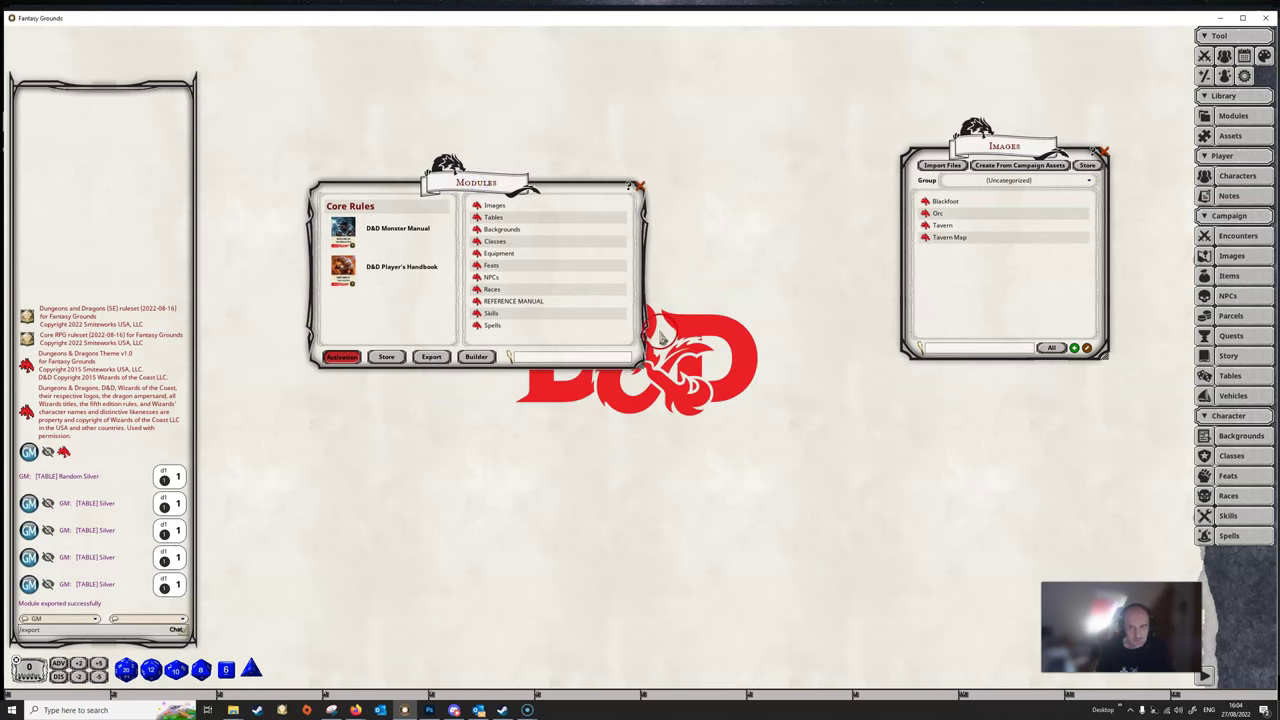
left_click(1100, 152)
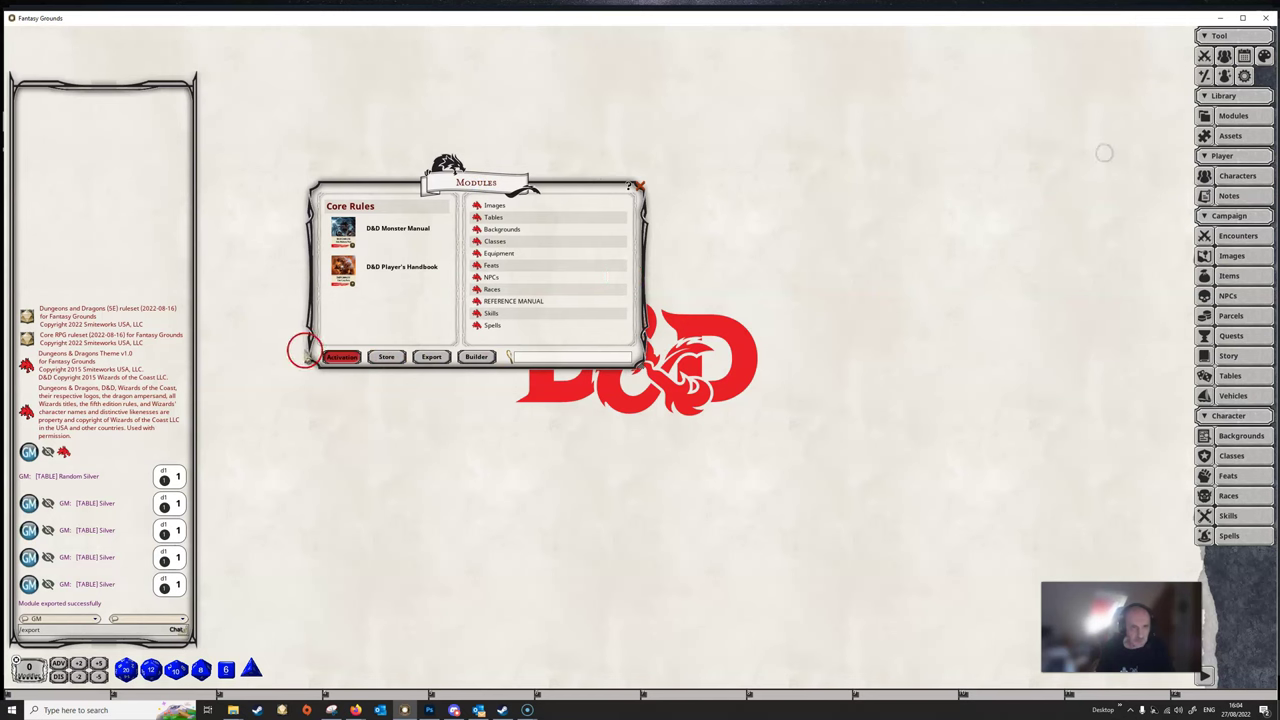
Step: Search the module activation list for My Test by name, and close the list
left_click(341, 358)
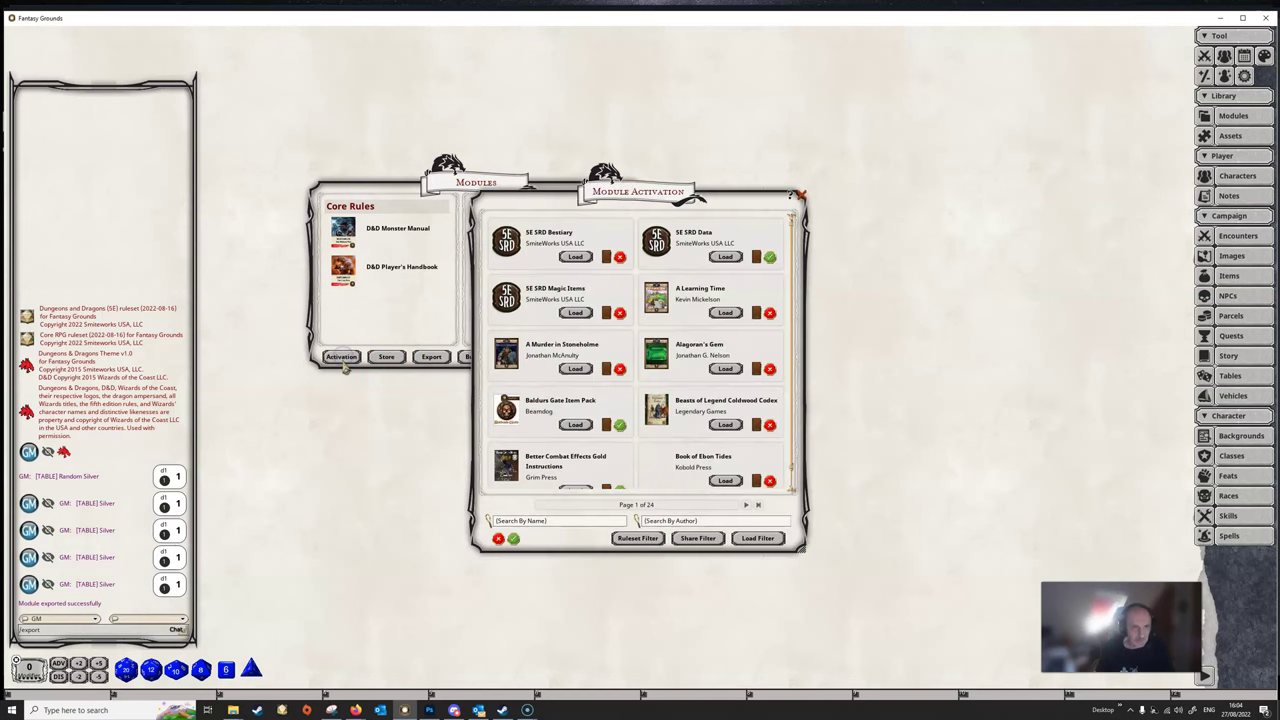
left_click(555, 521)
type("My")
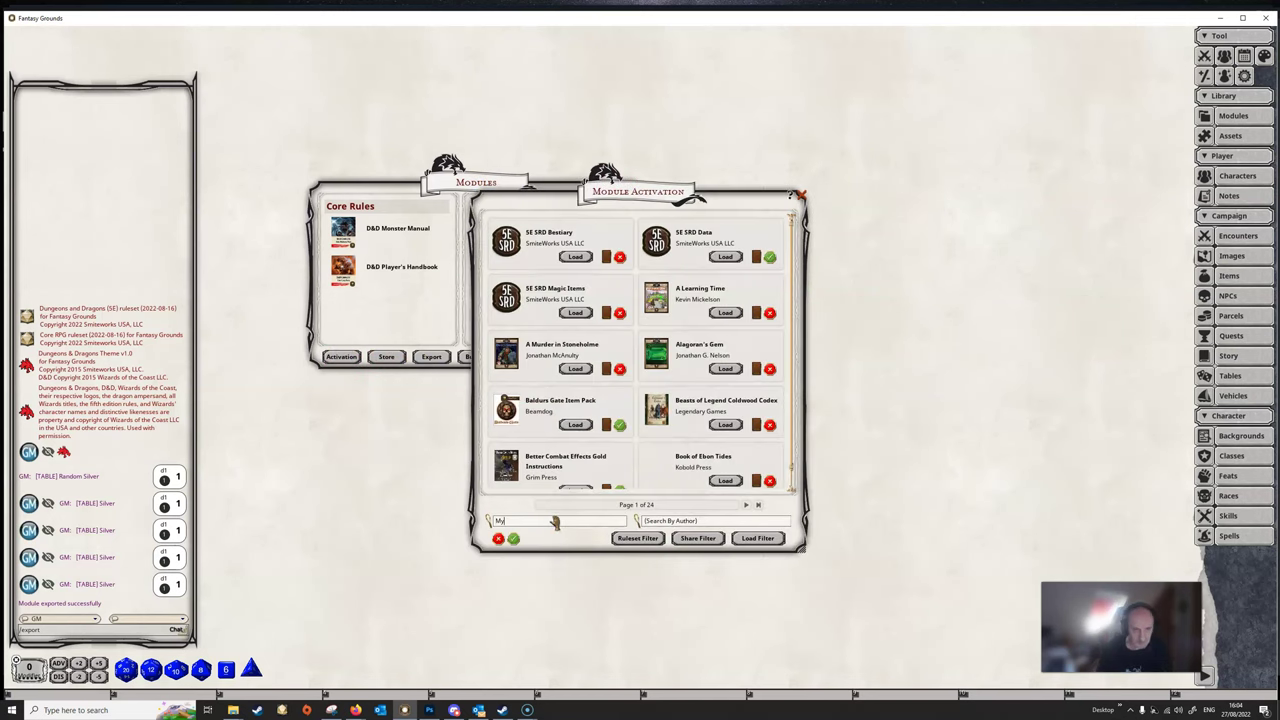
type(" Test")
key("Return")
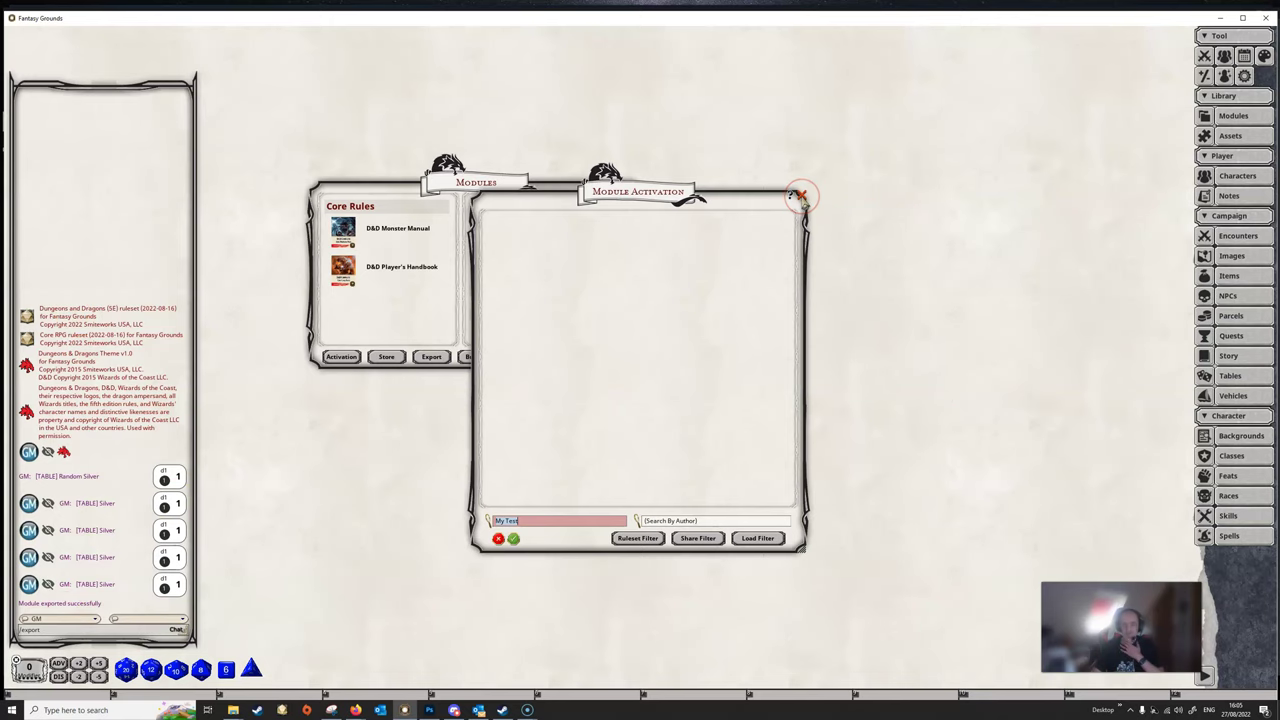
left_click(800, 196)
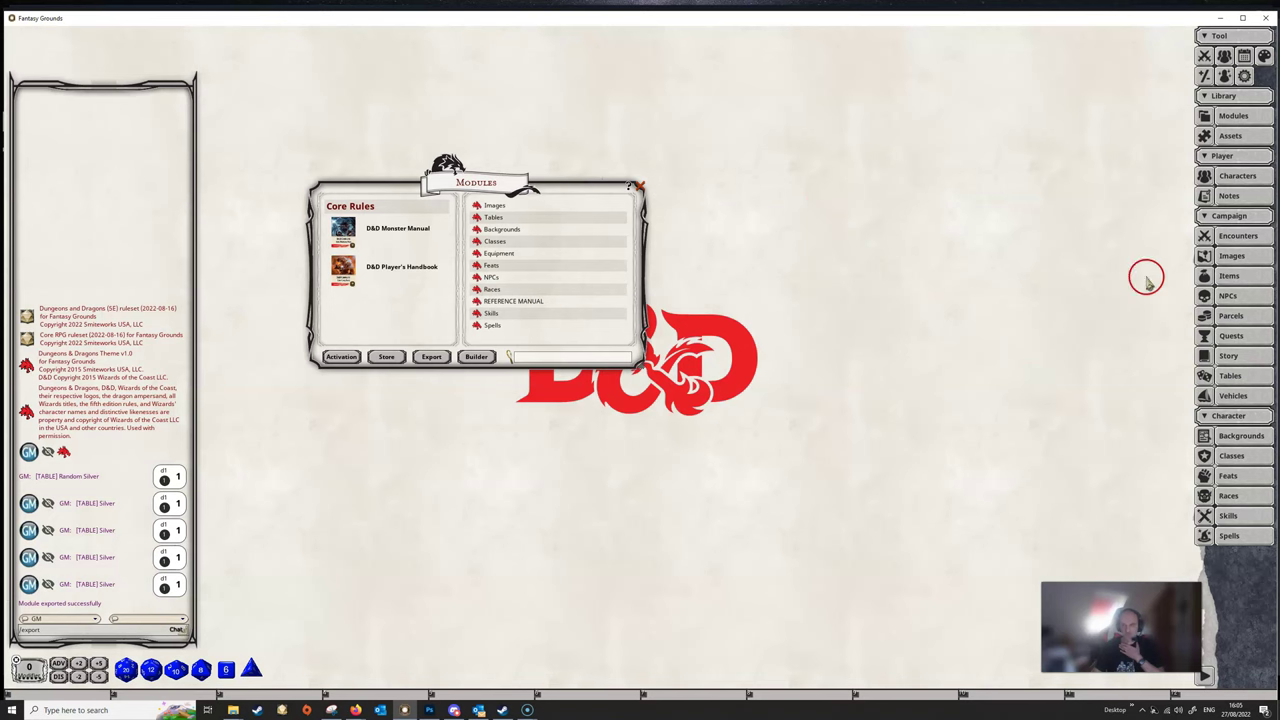
Step: Open the campaign's NPCs list and filter it to the Humans group
left_click(1228, 295)
left_click(858, 167)
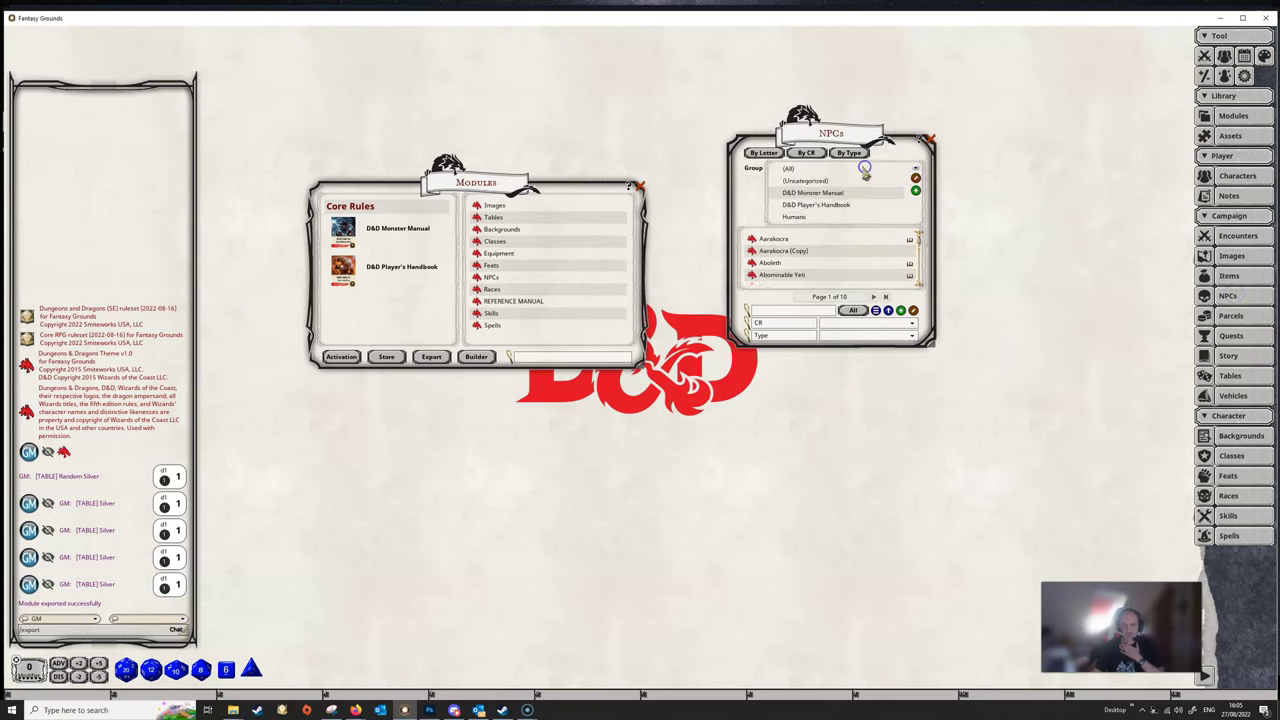
left_click(795, 216)
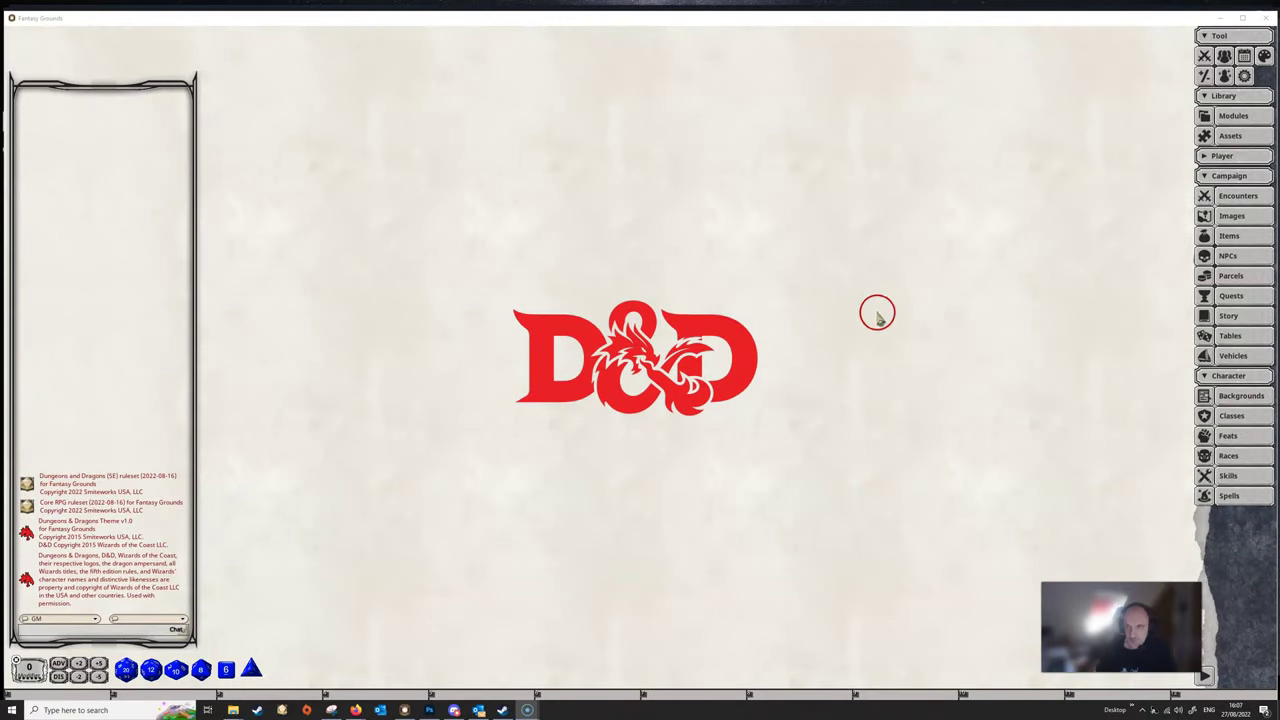
Step: Search the available modules by name for My Tes and load My Test Module into the campaign
left_click(1234, 117)
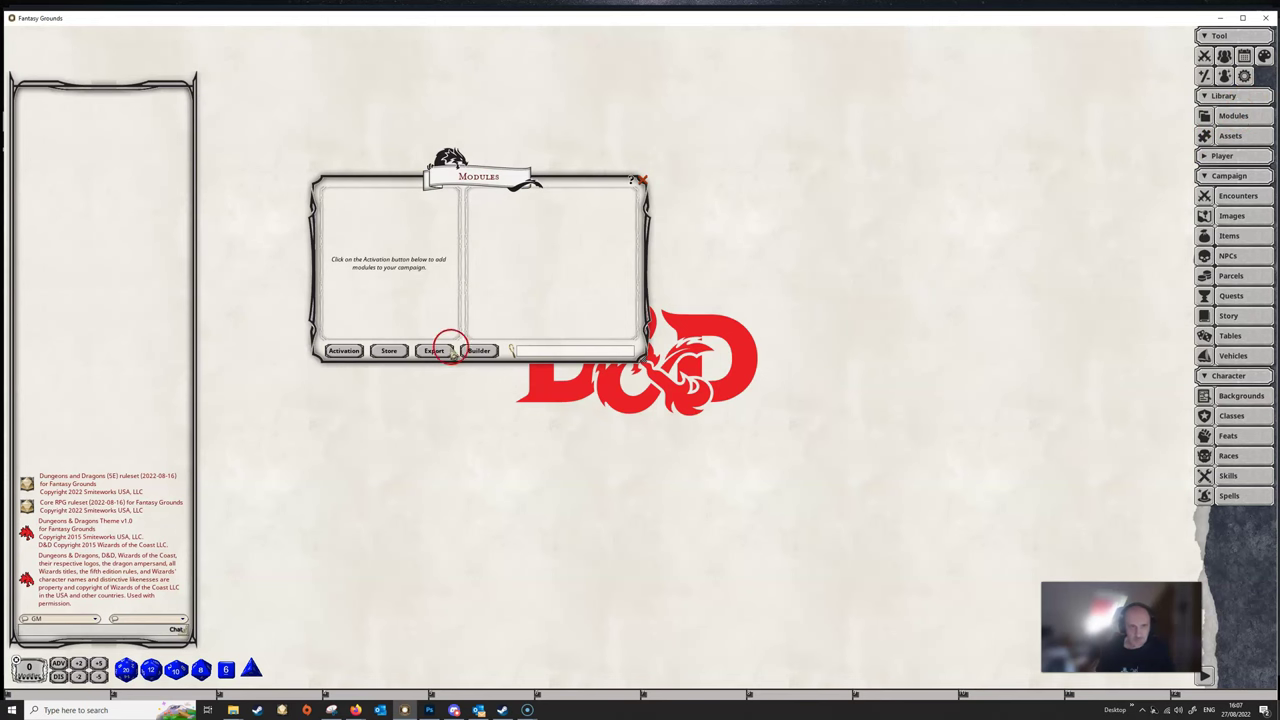
left_click(345, 350)
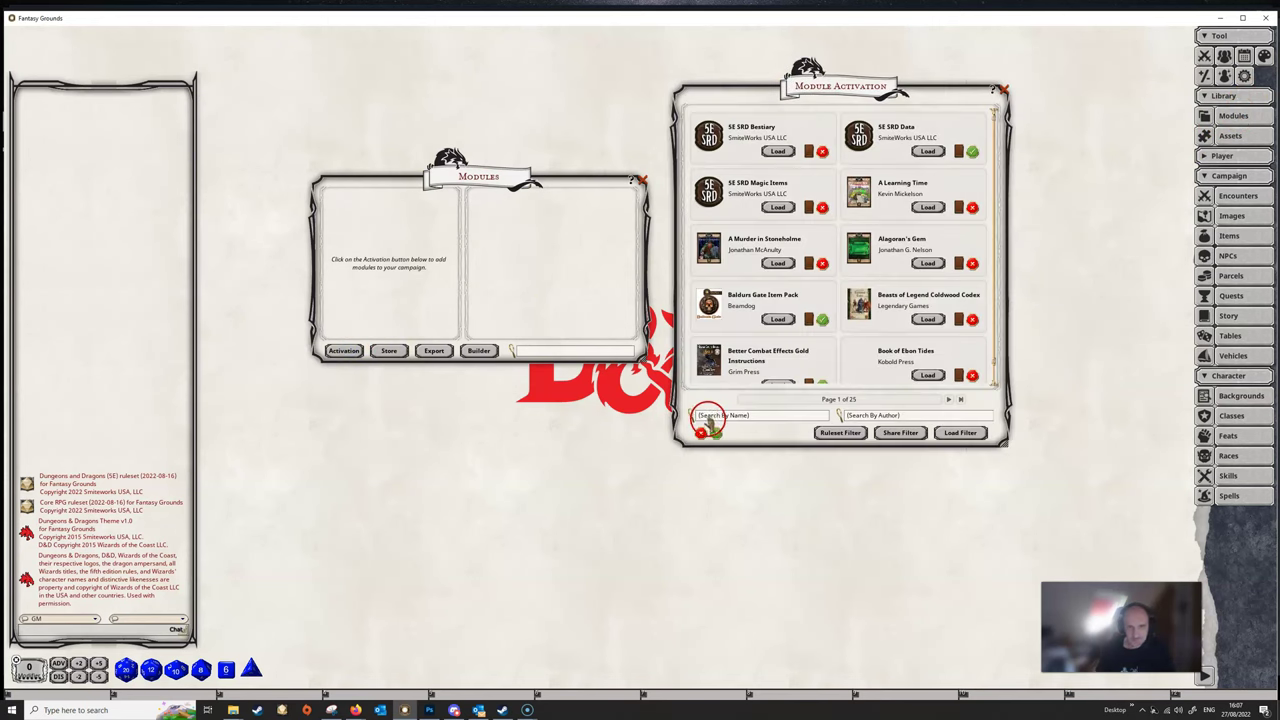
left_click(706, 418)
type("My Tes")
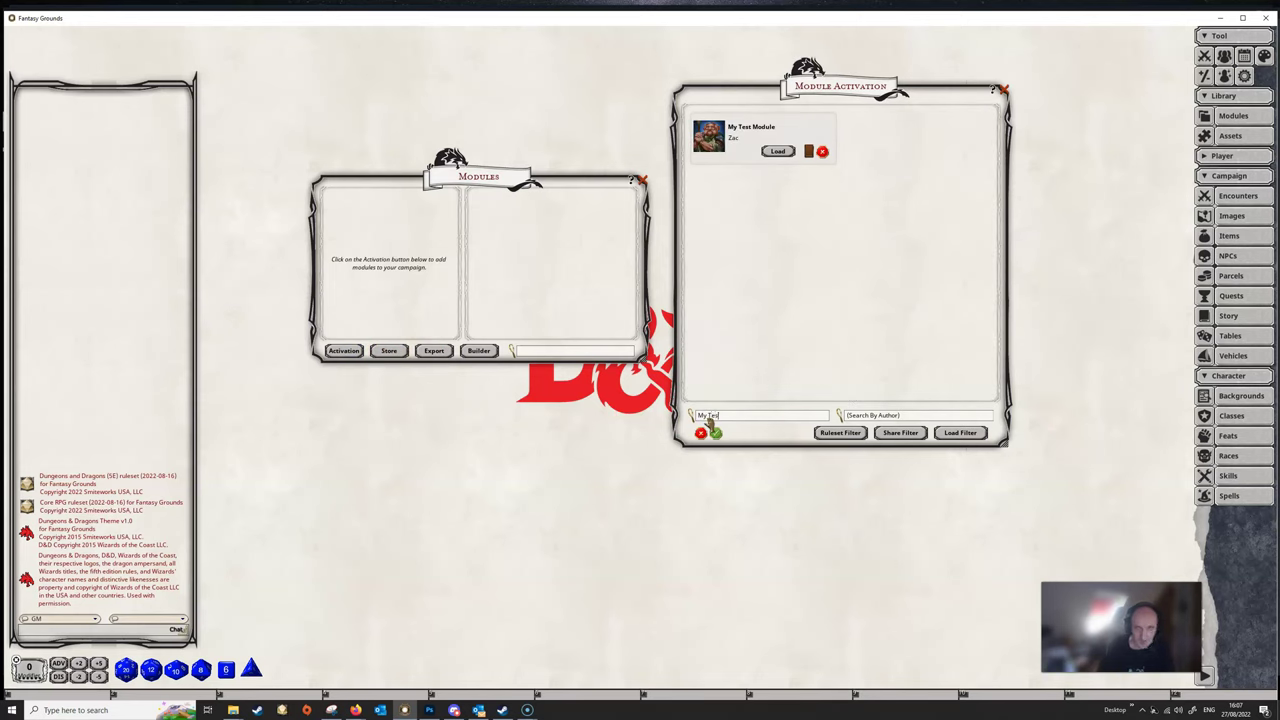
left_click(777, 152)
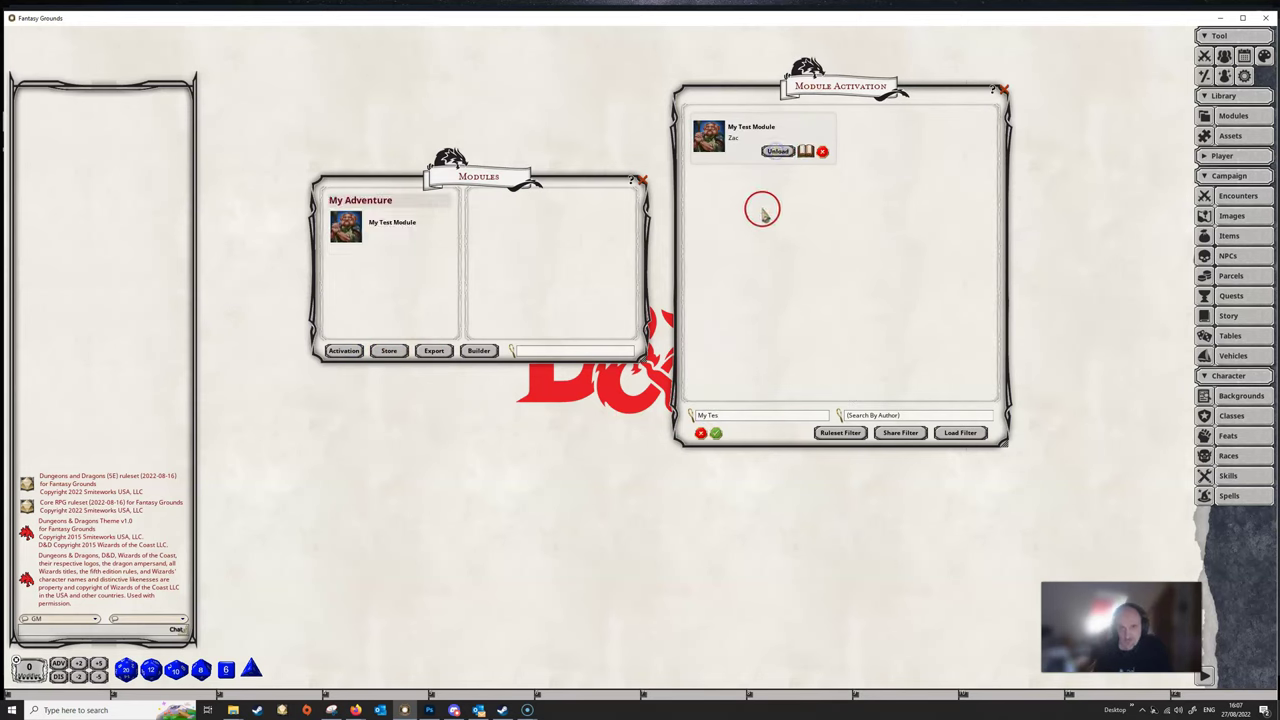
Step: Show the contents of My Test Module and open its Pregenerated Characters list beside the Modules window
left_click(394, 229)
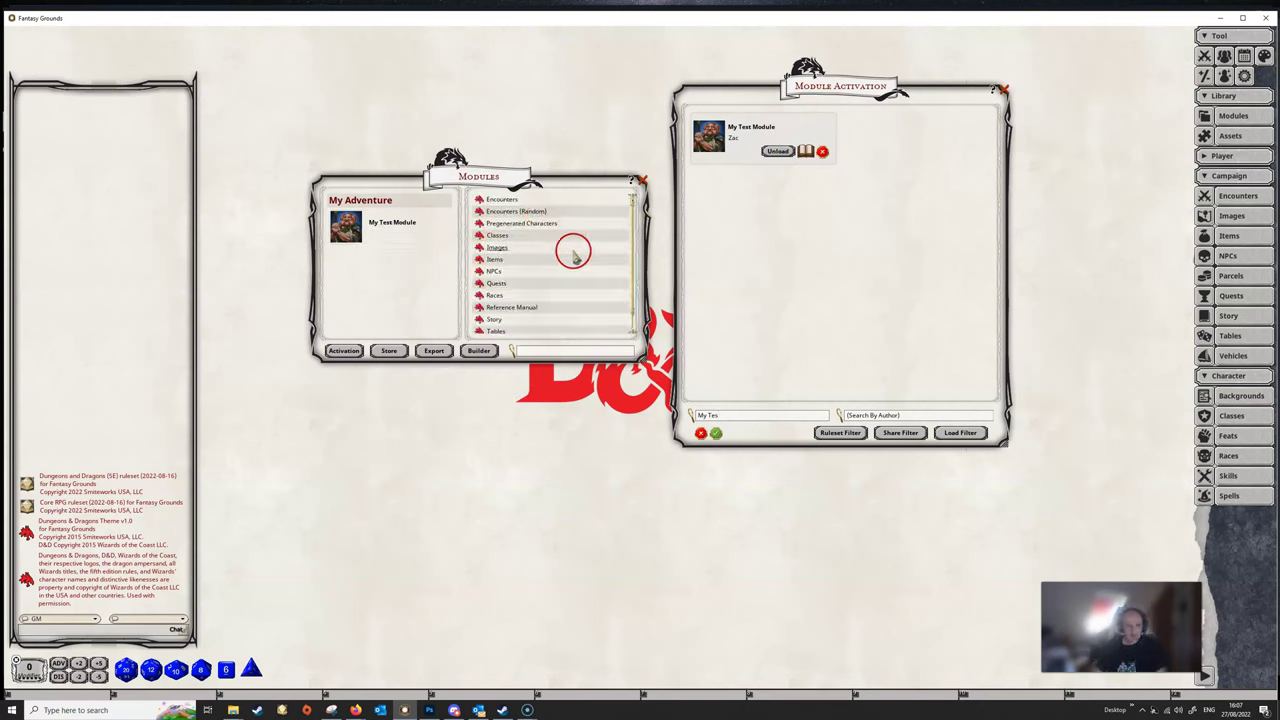
scroll(542, 260, "down", 1)
scroll(542, 260, "up", 1)
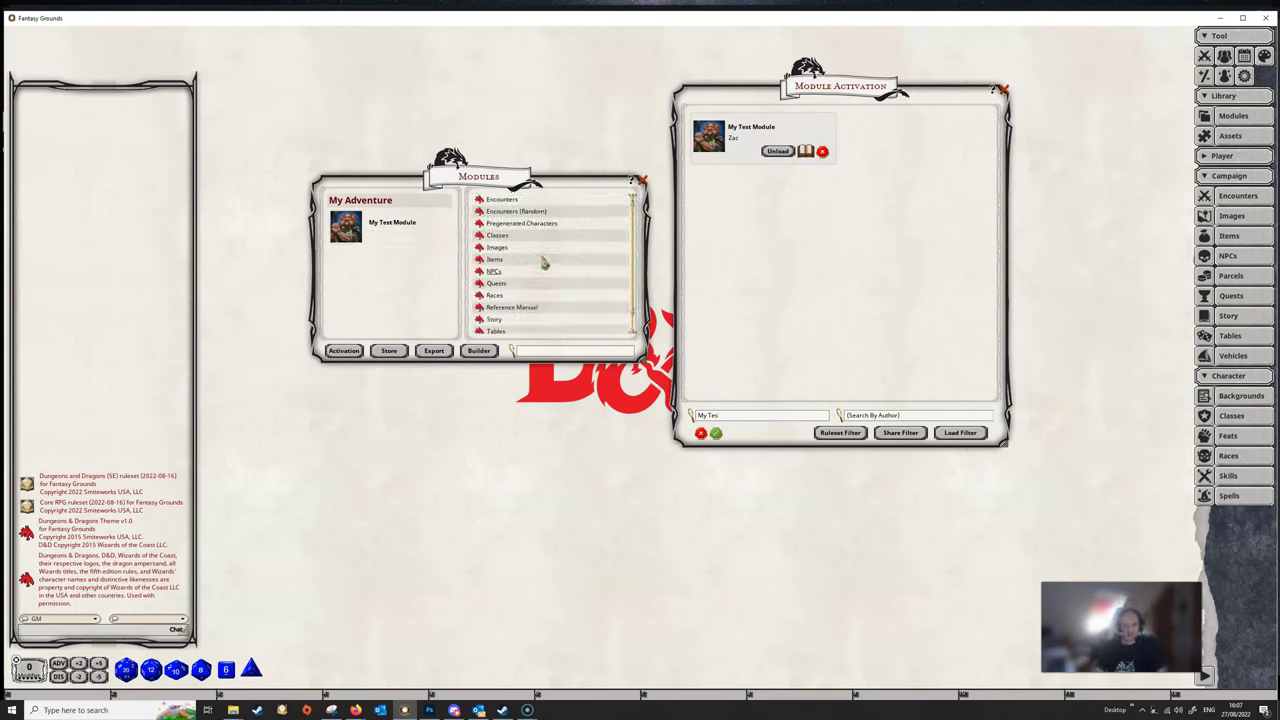
left_click(504, 226)
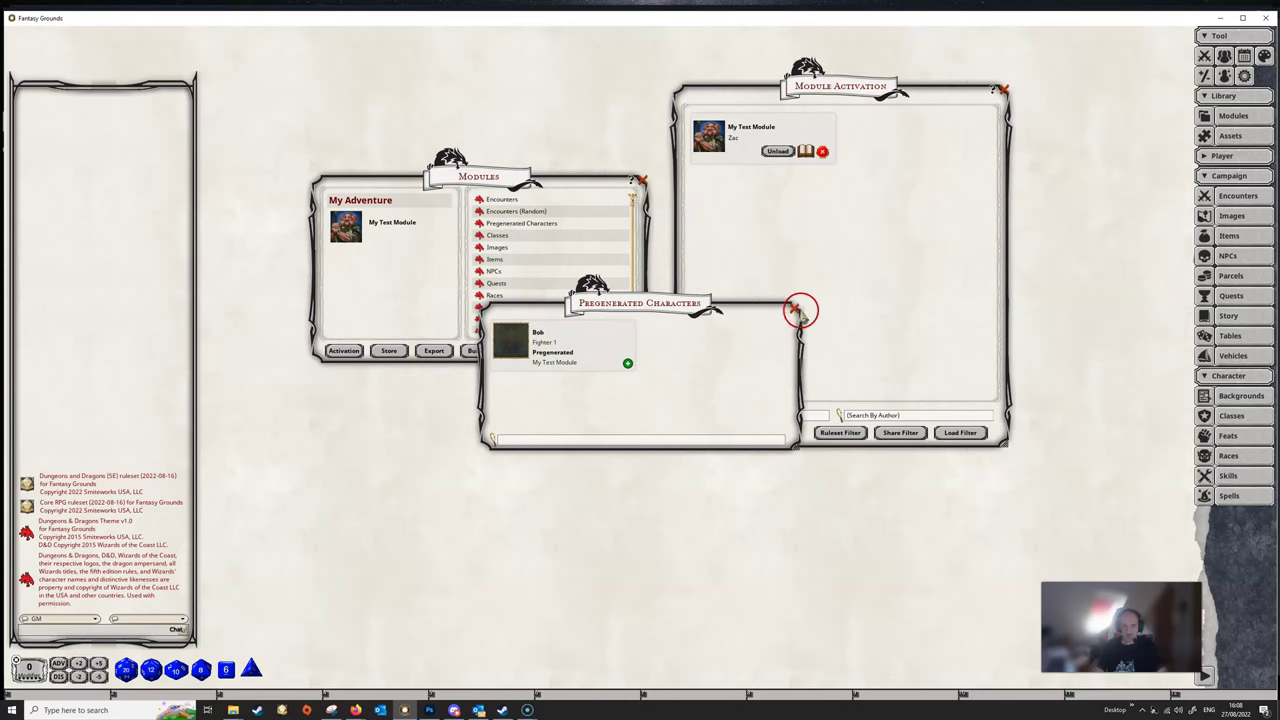
left_click_drag(691, 309, 871, 200)
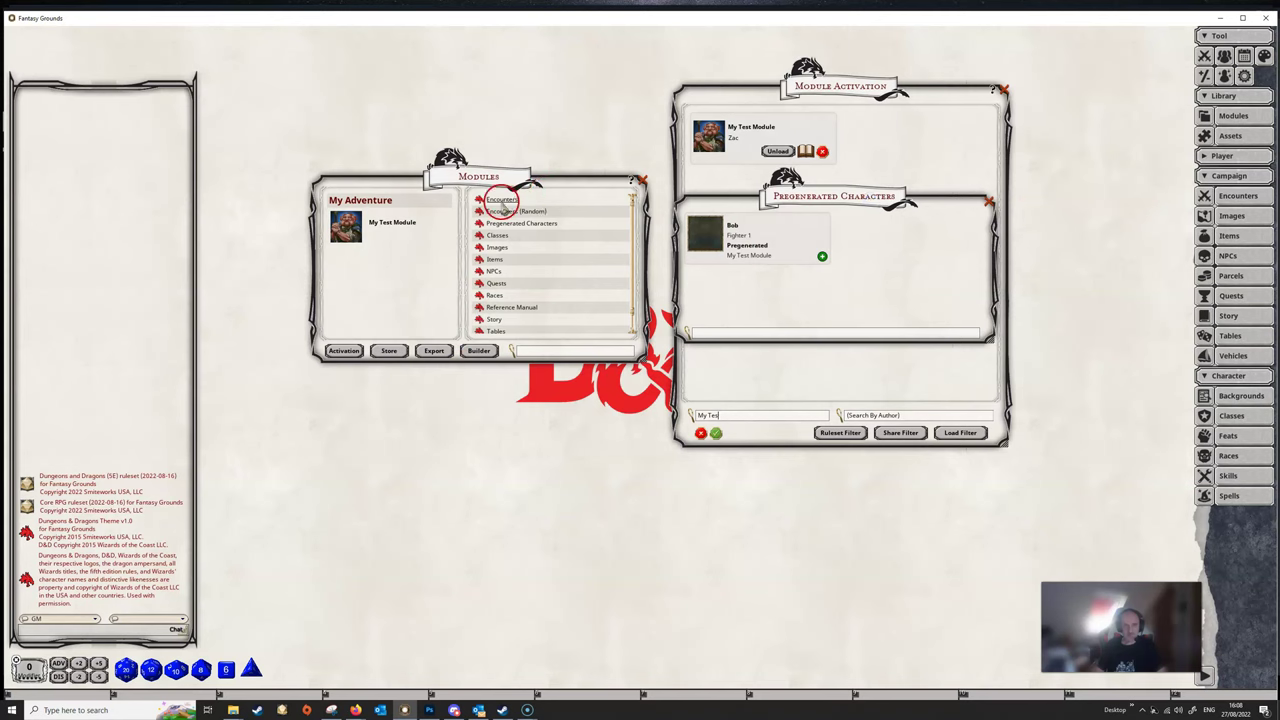
Step: Check the Encounters, Encounters (Random) and Classes lists of My Test Module, closing each one
left_click(501, 200)
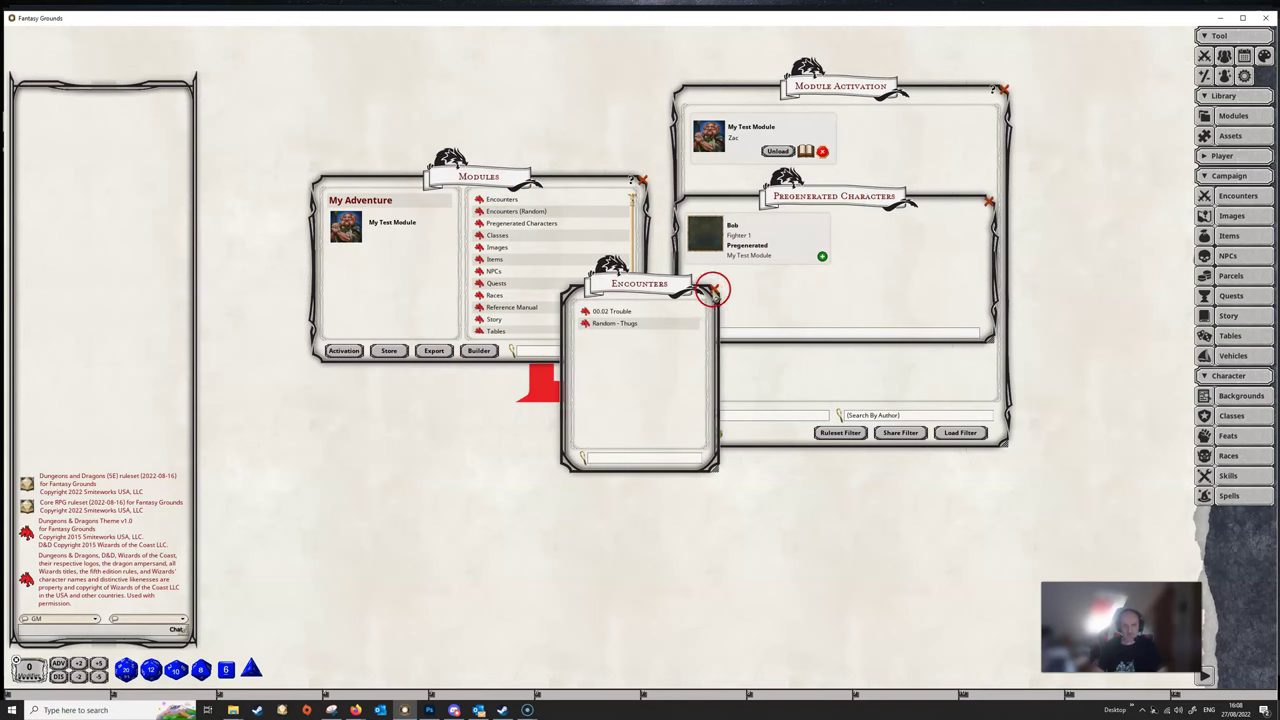
left_click(713, 290)
left_click(510, 211)
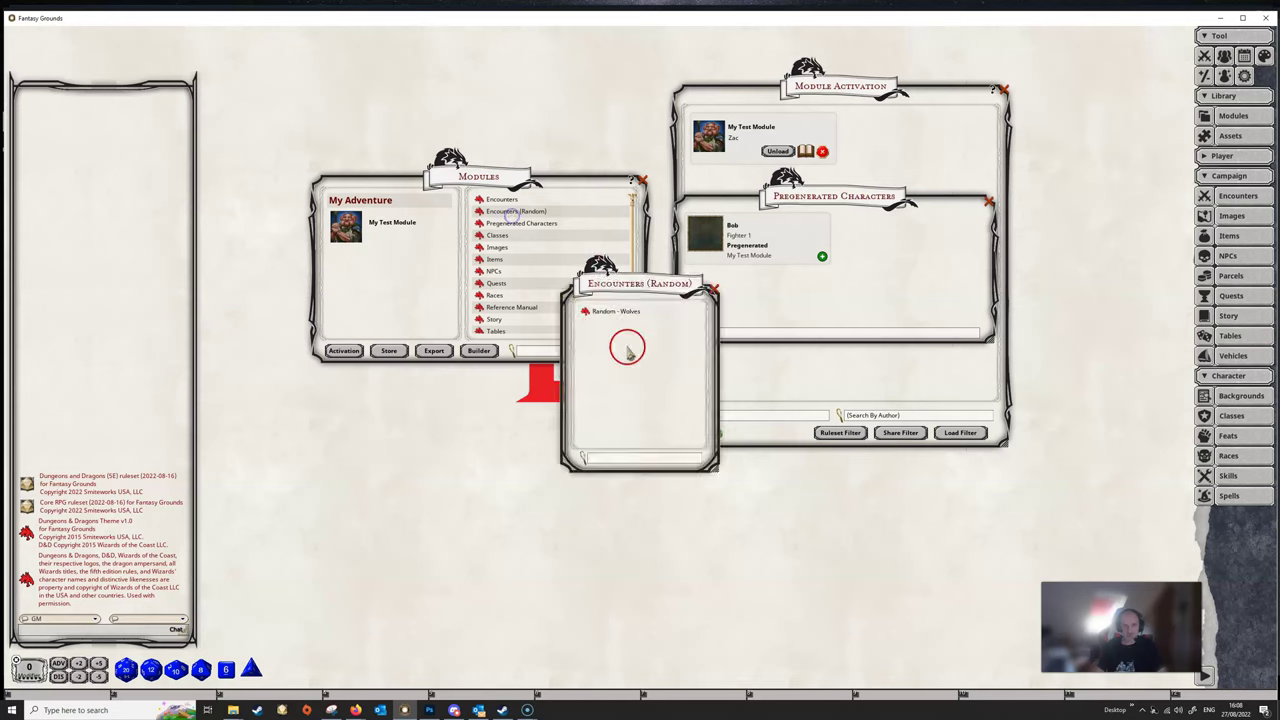
left_click(712, 290)
left_click(510, 238)
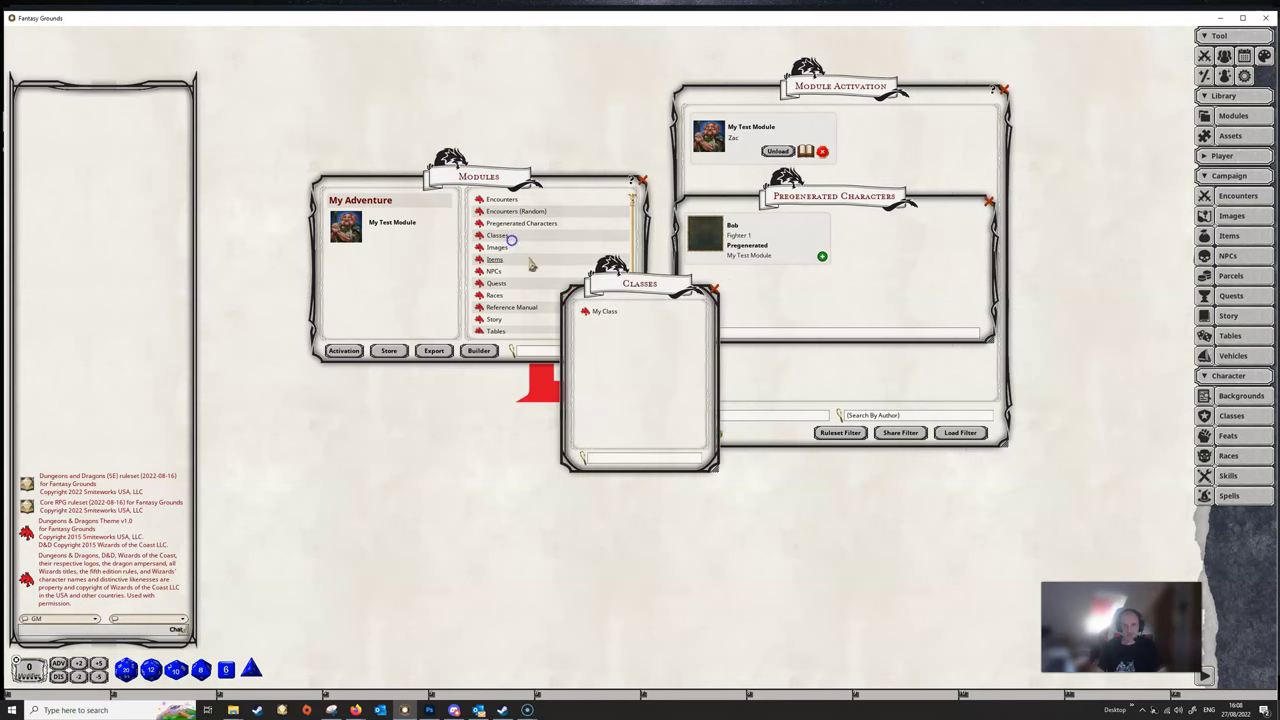
left_click(712, 290)
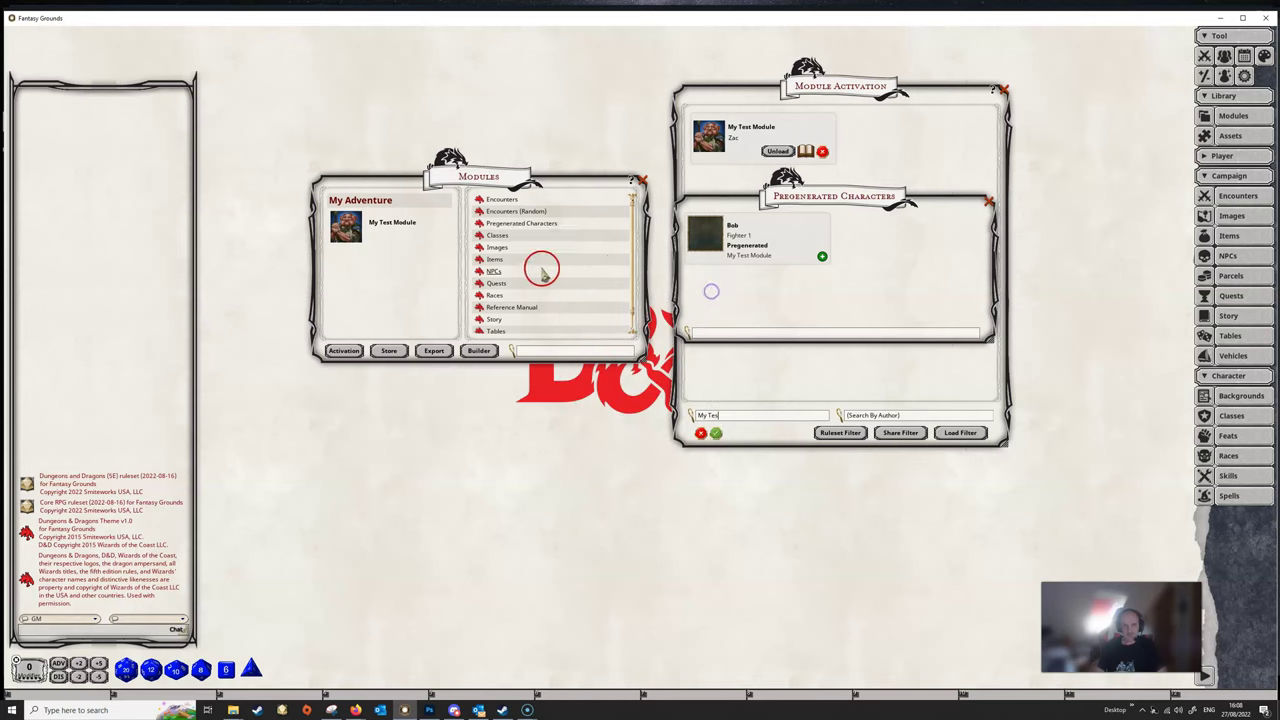
Step: Check the Items list of My Test Module and view the Blackfoot page in its Reference Manual, closing both windows
left_click(500, 259)
left_click(714, 290)
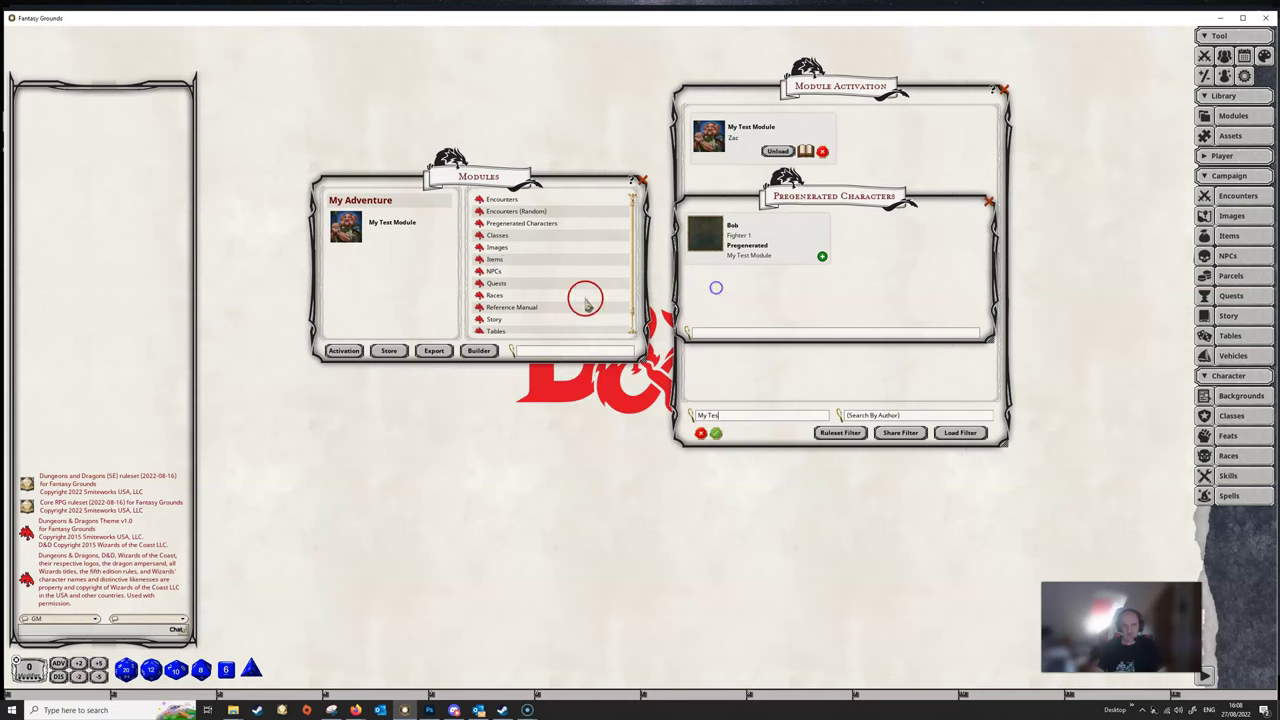
left_click(515, 307)
left_click(475, 288)
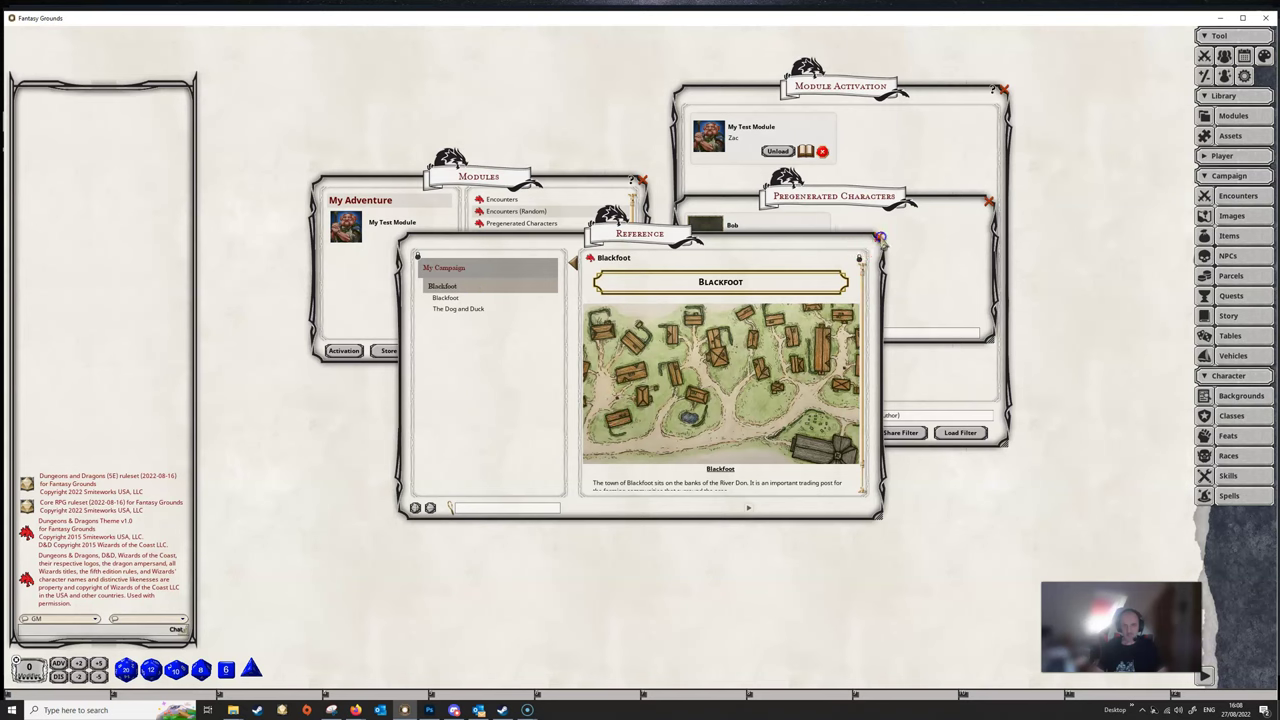
left_click(874, 241)
Step: Check the Story and Parcels lists of My Test Module, closing each one
scroll(523, 240, "down", 1)
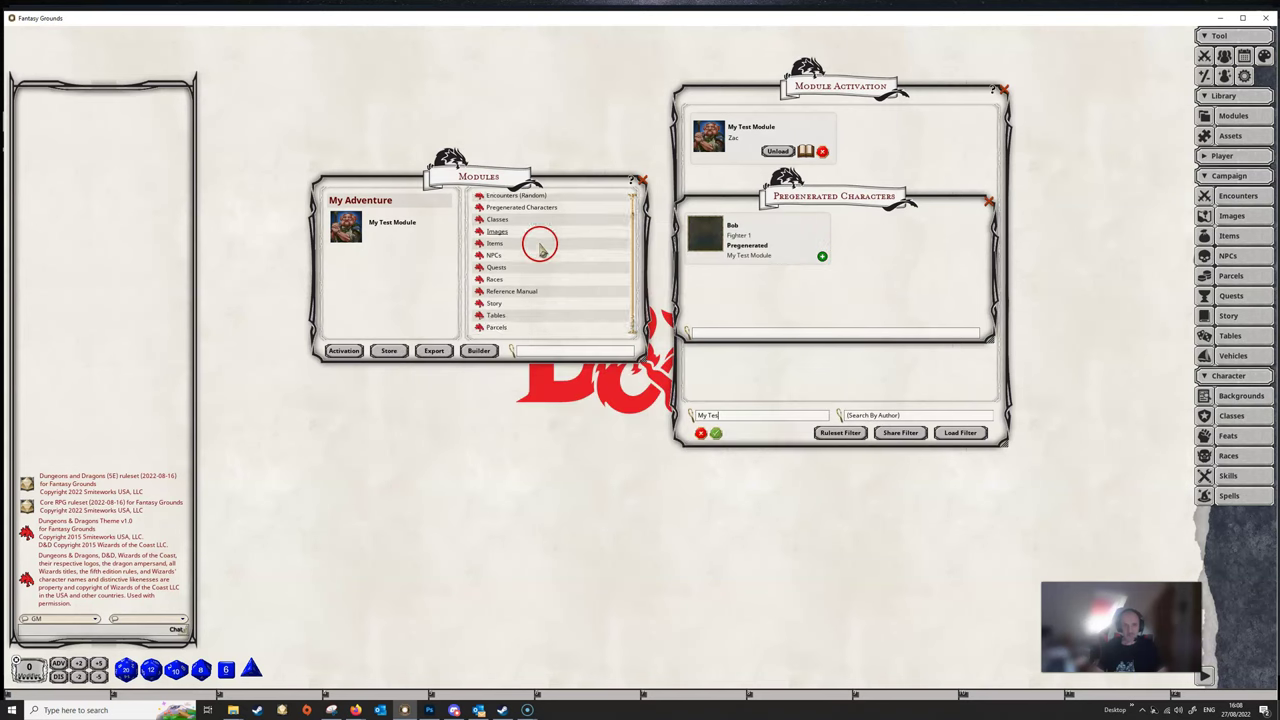
left_click(497, 304)
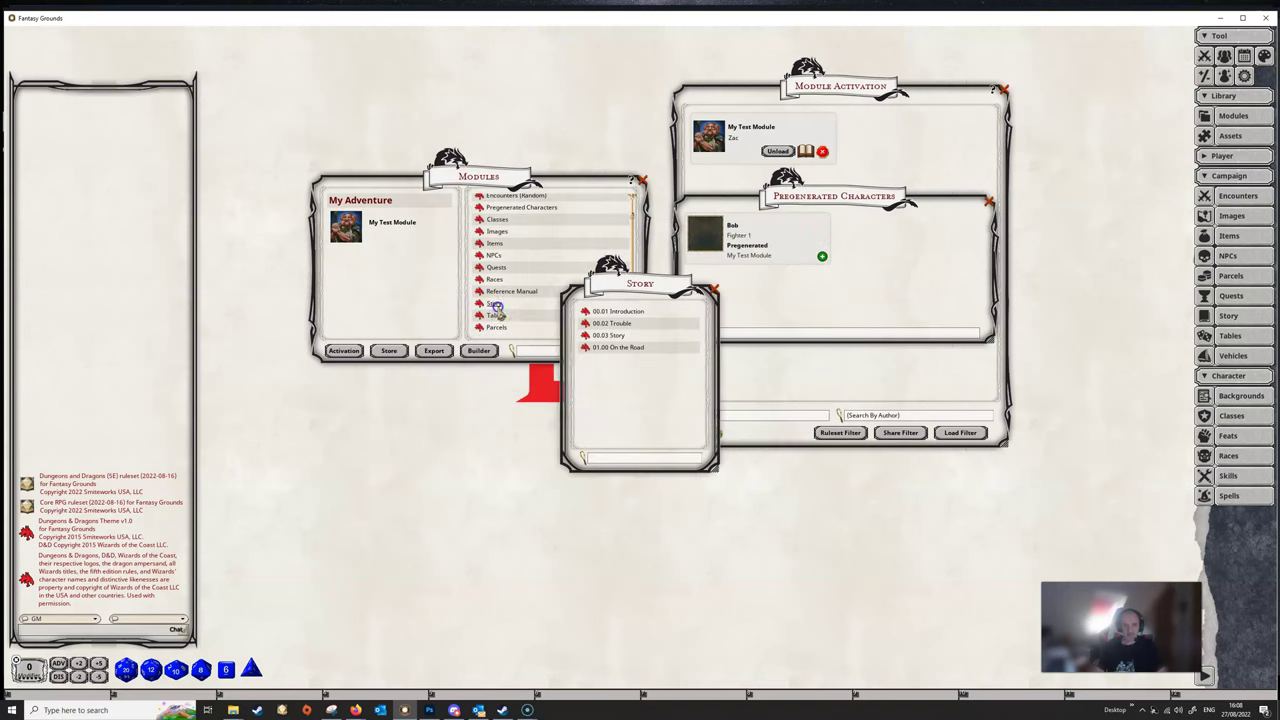
left_click(714, 290)
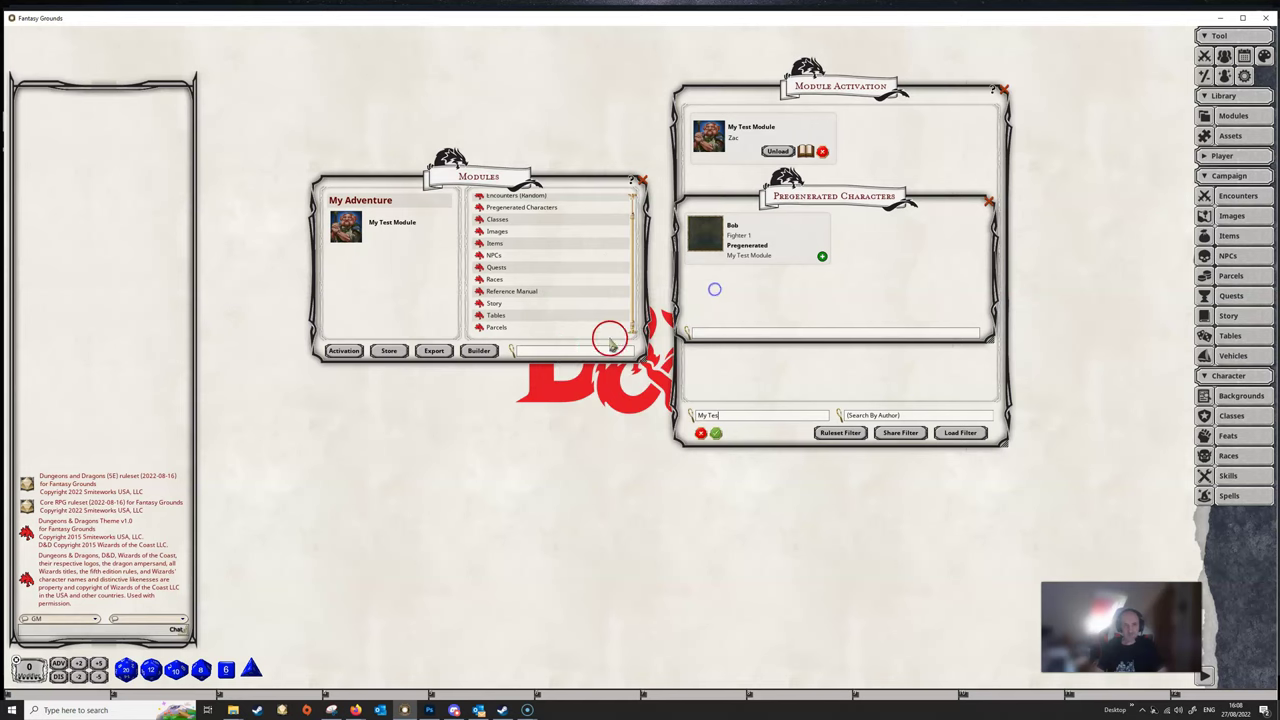
left_click(497, 328)
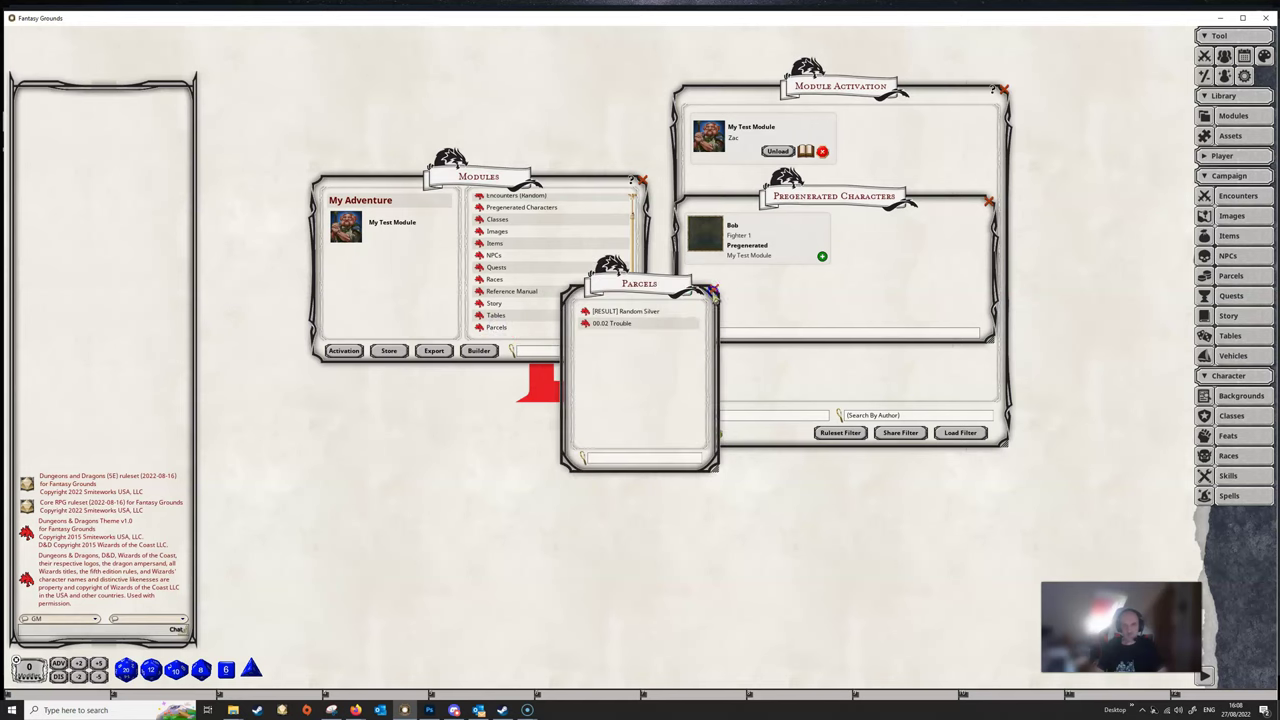
left_click(713, 290)
left_click(500, 328)
left_click(714, 290)
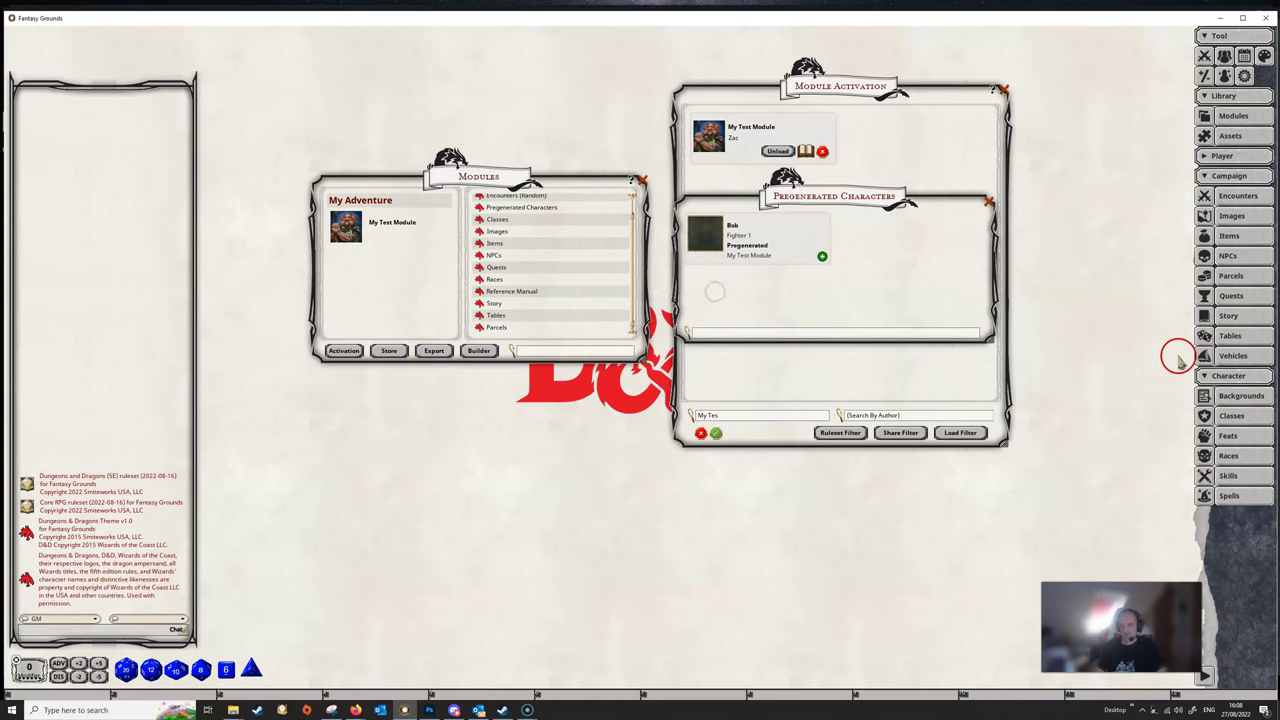
Step: Open the campaign's Story list, filter it to the Chapter One group and place it below the Modules window
left_click(1240, 315)
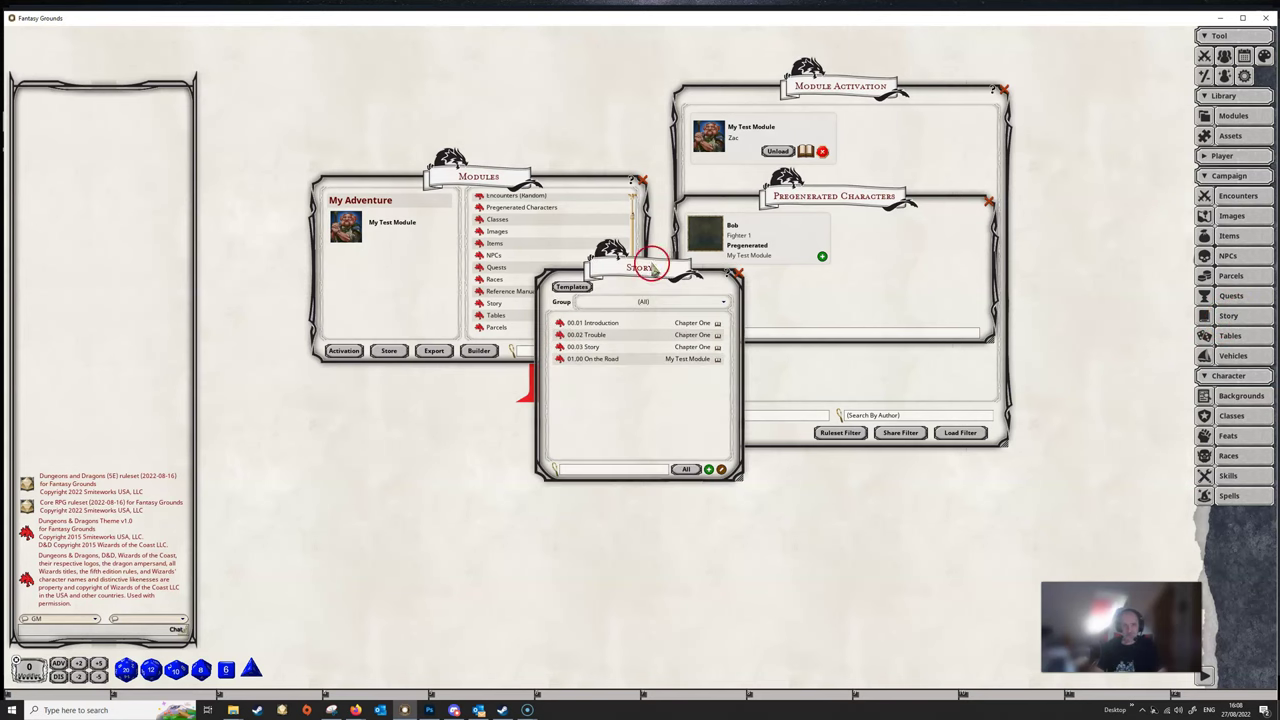
left_click_drag(630, 268, 517, 333)
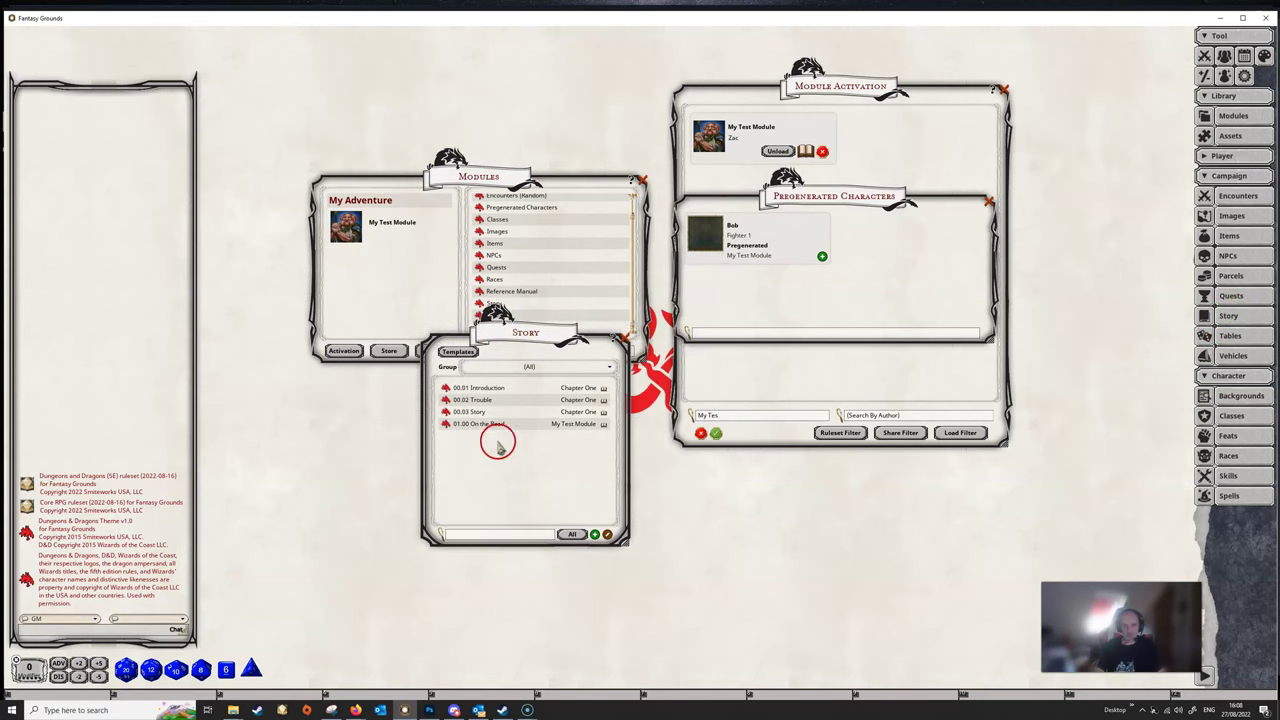
left_click(549, 374)
left_click(502, 391)
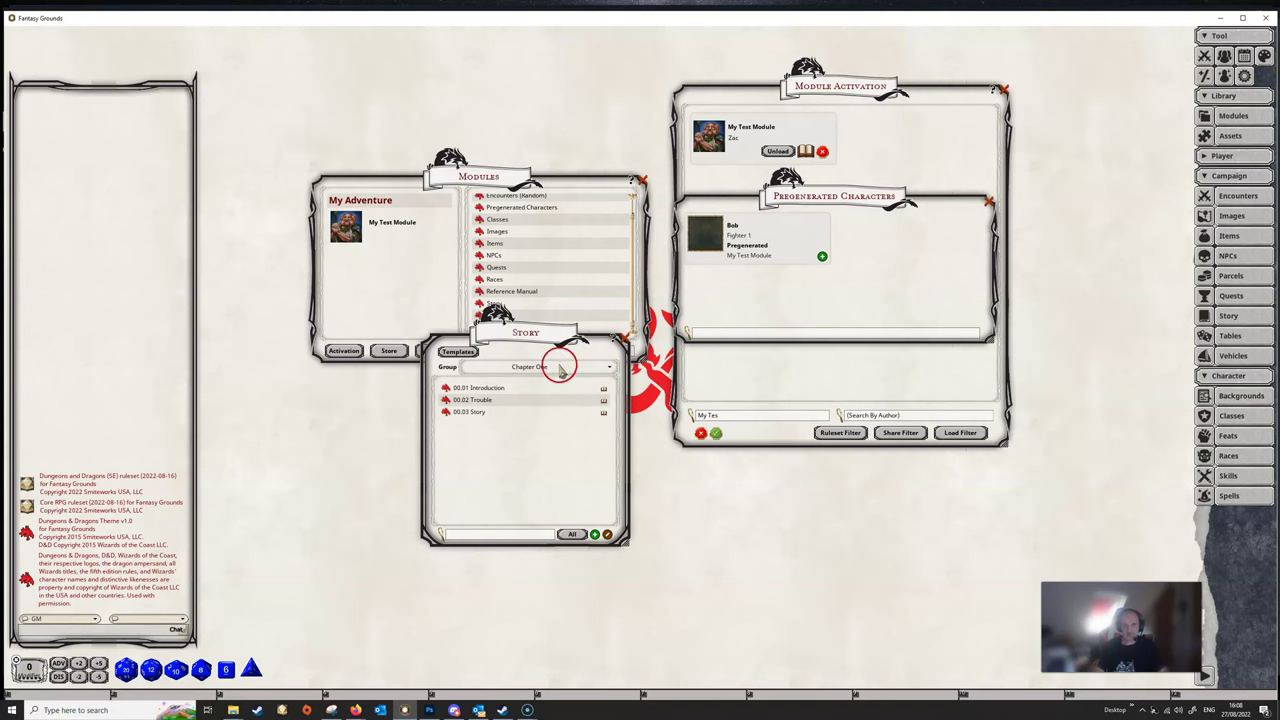
left_click_drag(534, 334, 412, 402)
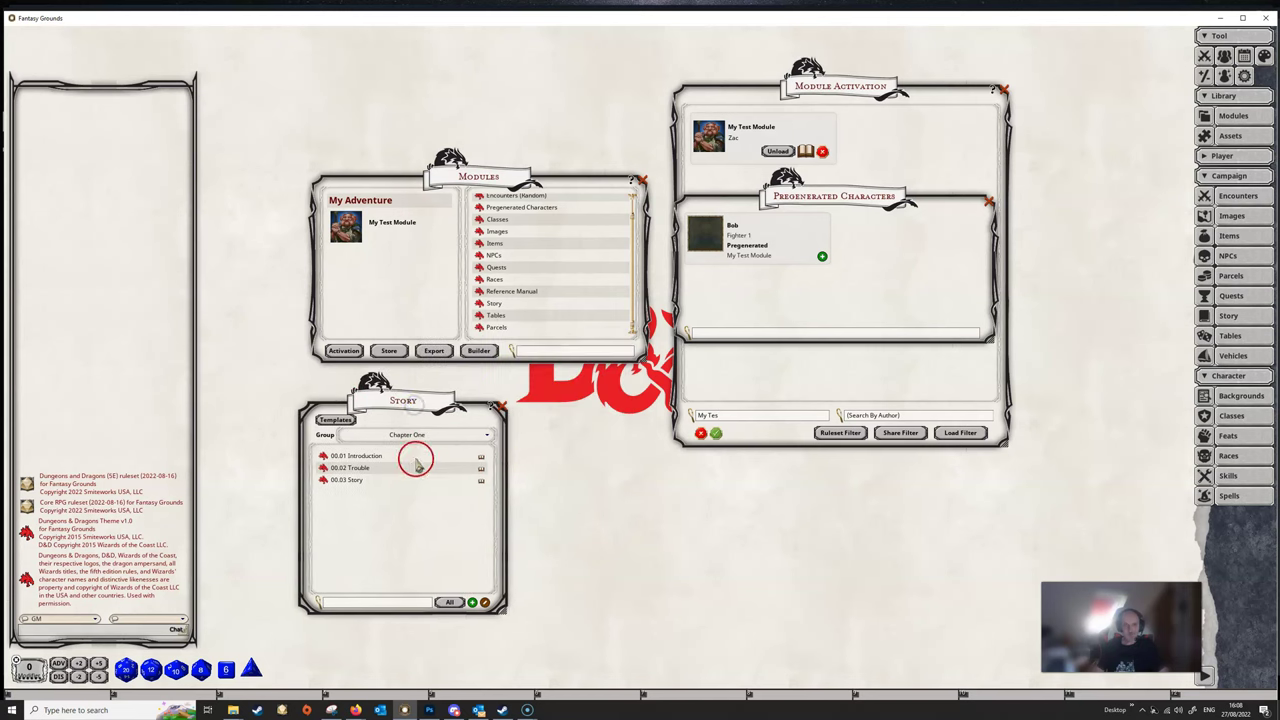
Step: View the 00.01 Introduction story entry, then close it along with the Story and Pregenerated Characters lists
left_click(340, 456)
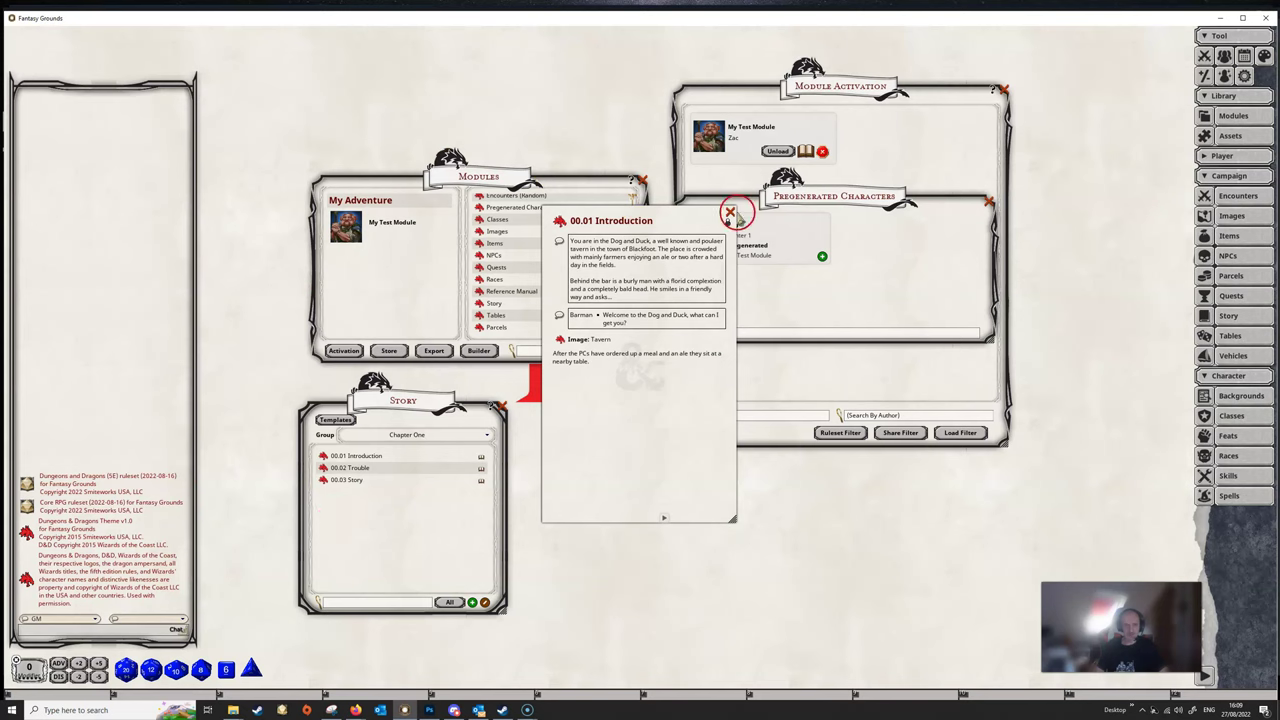
left_click(730, 214)
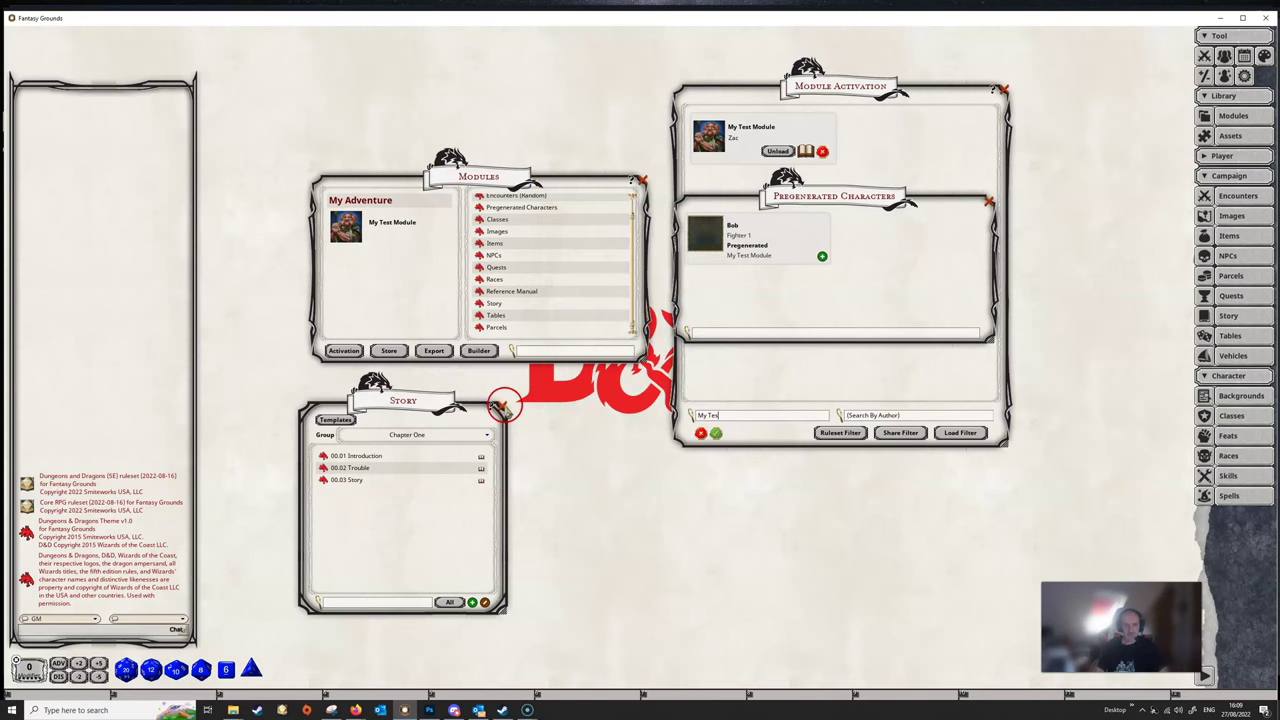
left_click(500, 407)
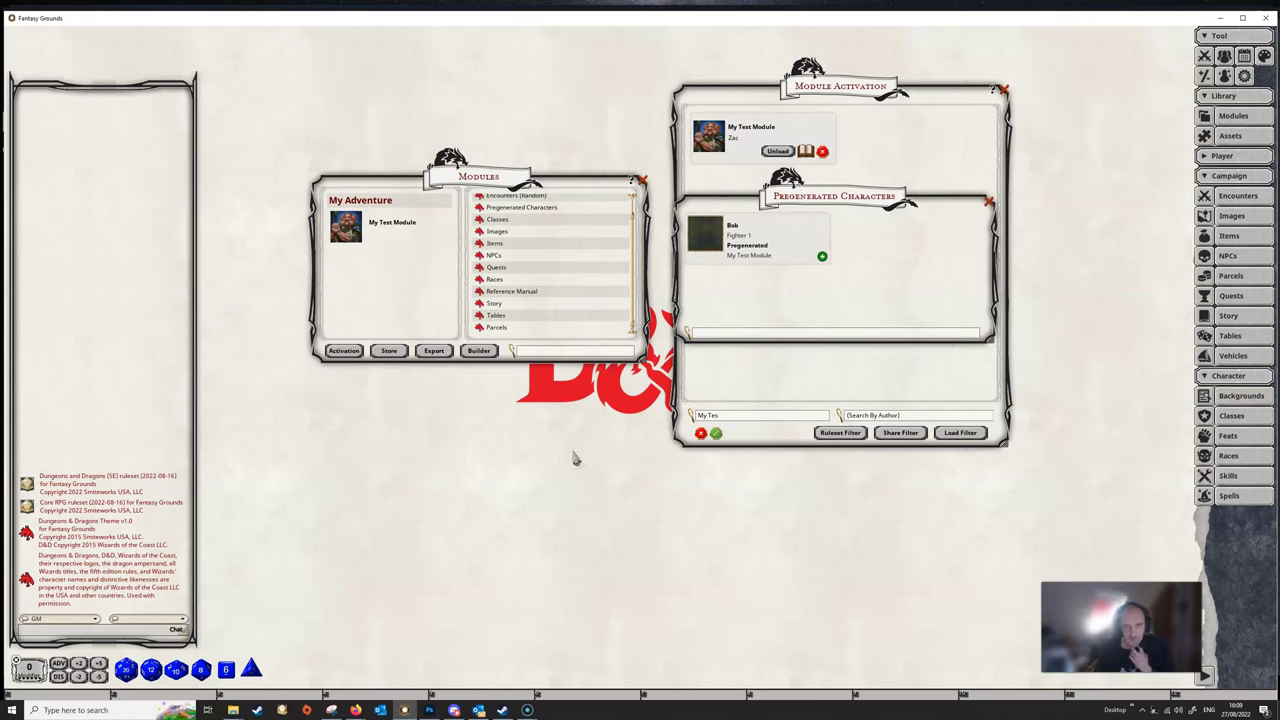
left_click(990, 202)
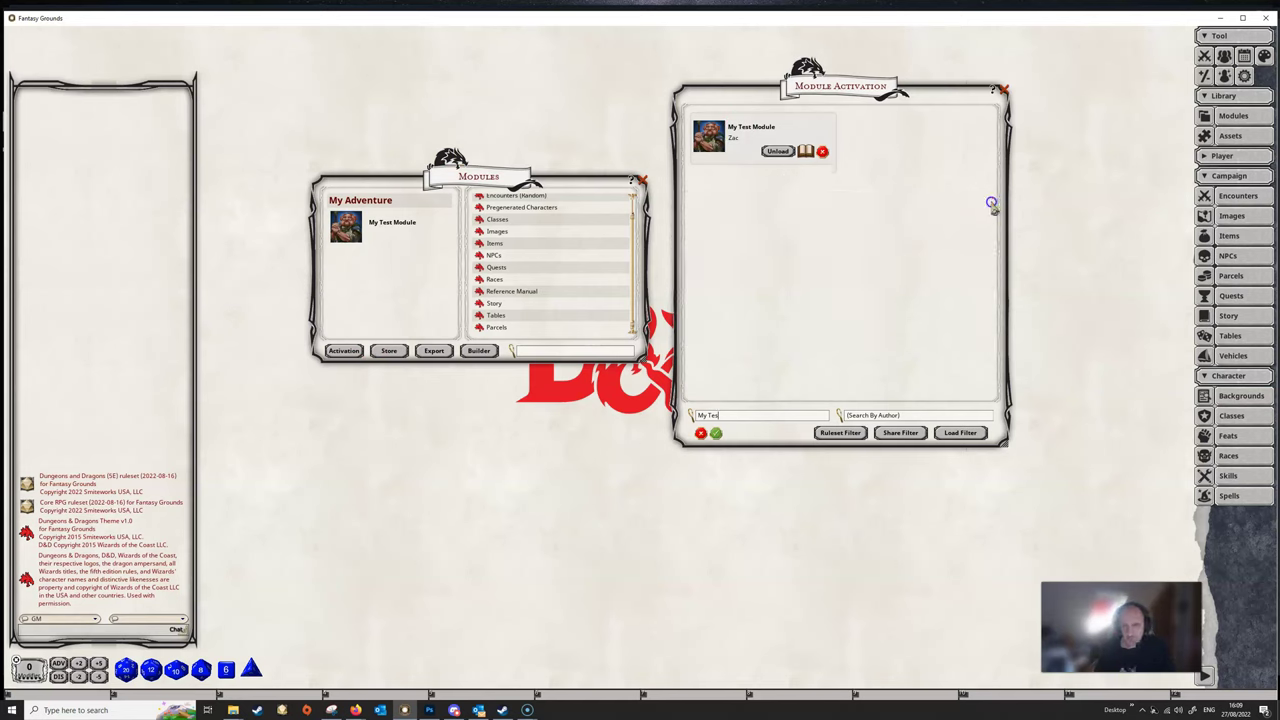